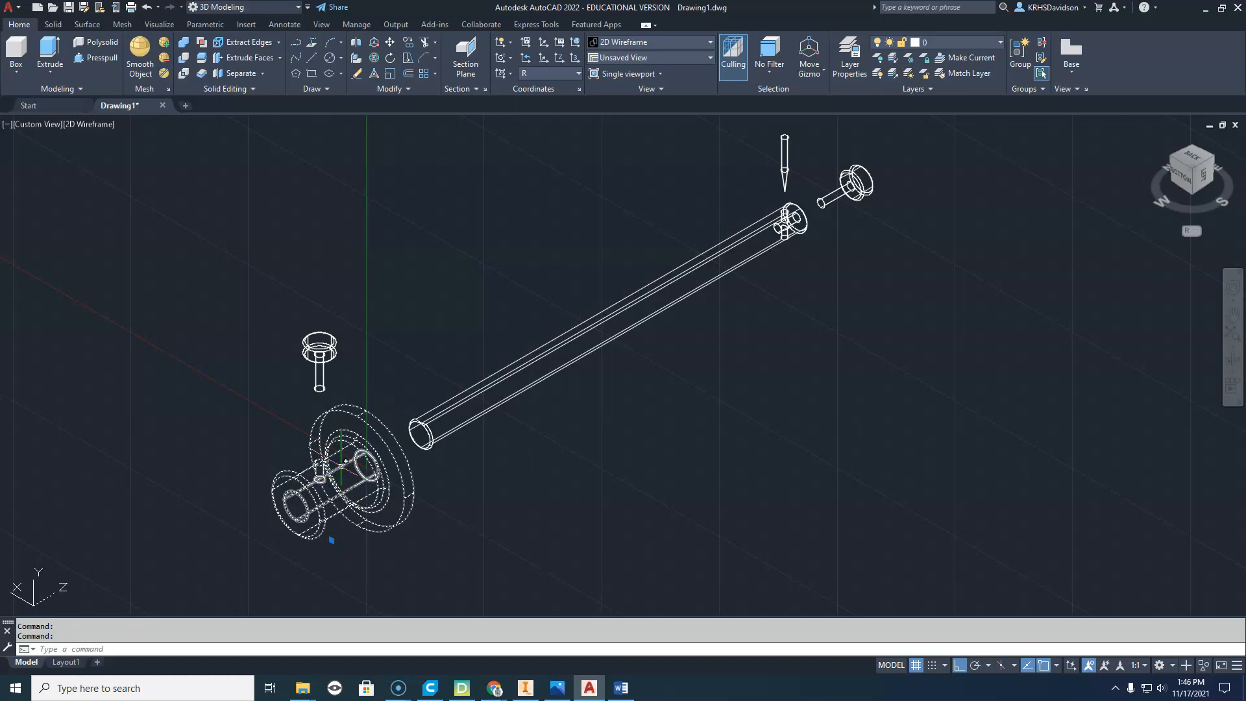
Create a new drawing from the custom user template and paste the copied marking gage head into its model space
{"action": "left_click", "coordinate": [37, 8]}
{"action": "left_click", "coordinate": [483, 231]}
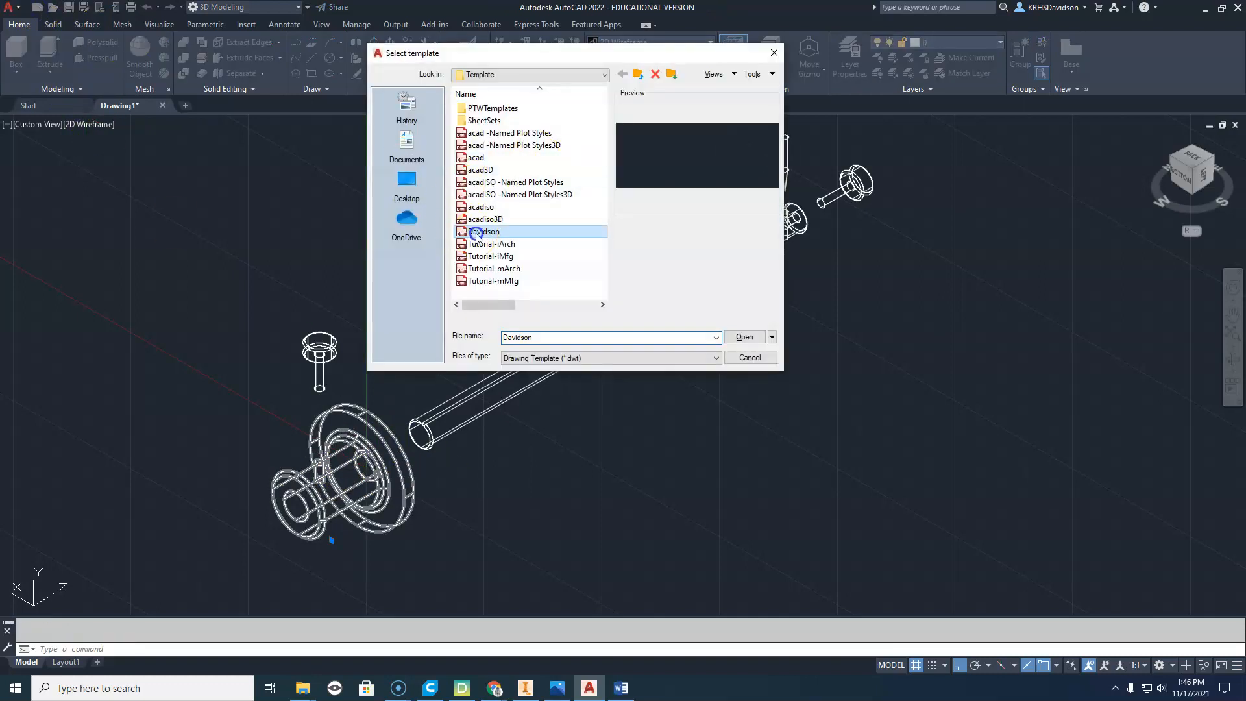
{"action": "left_click", "coordinate": [746, 338]}
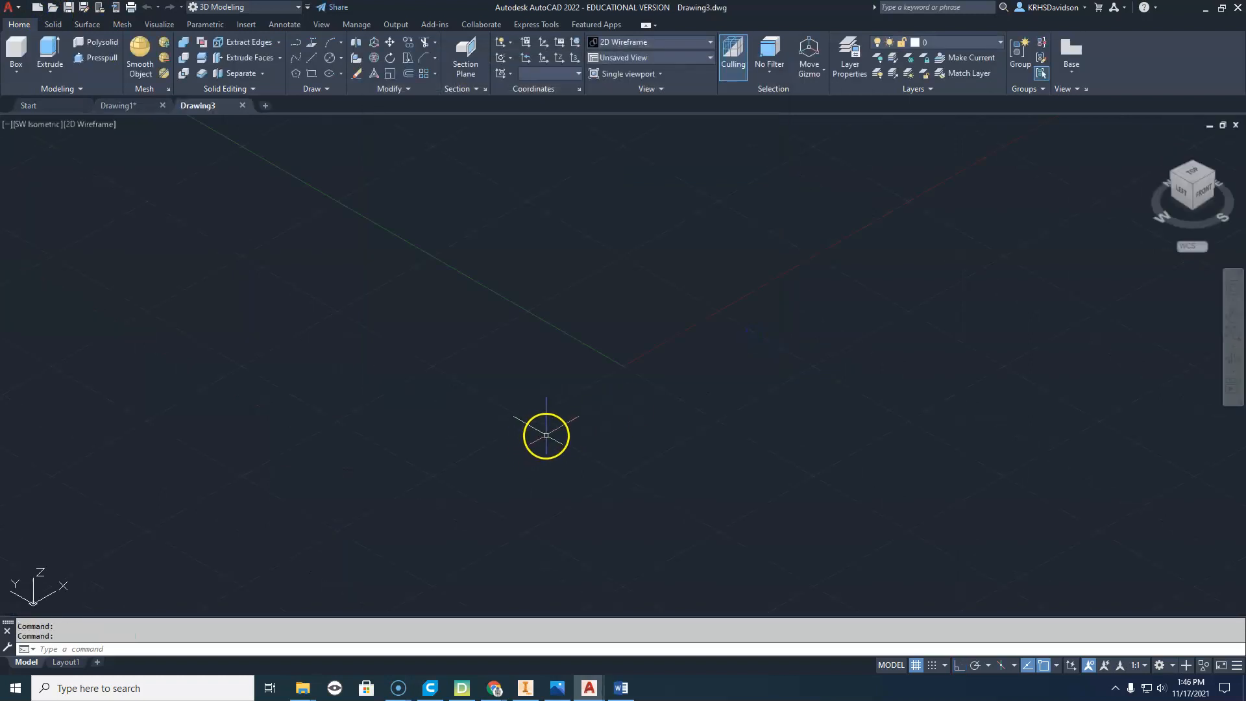
{"action": "key", "text": "ctrl+v"}
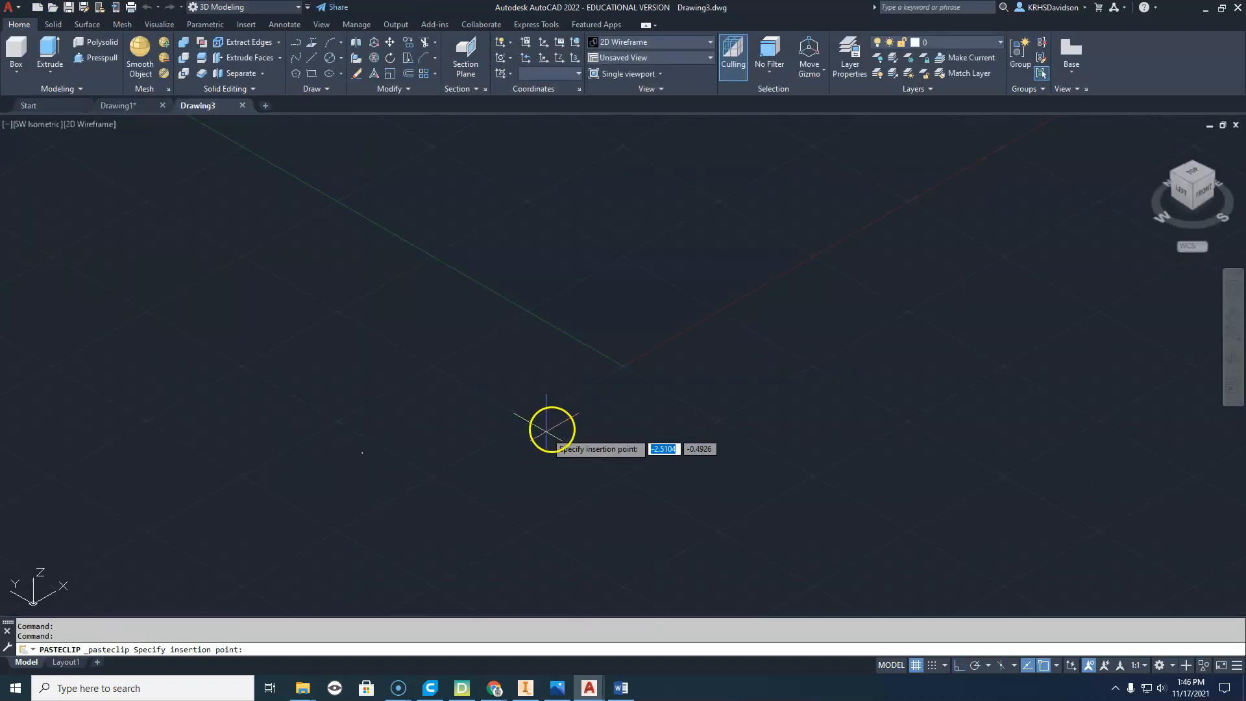
{"action": "left_click", "coordinate": [786, 312]}
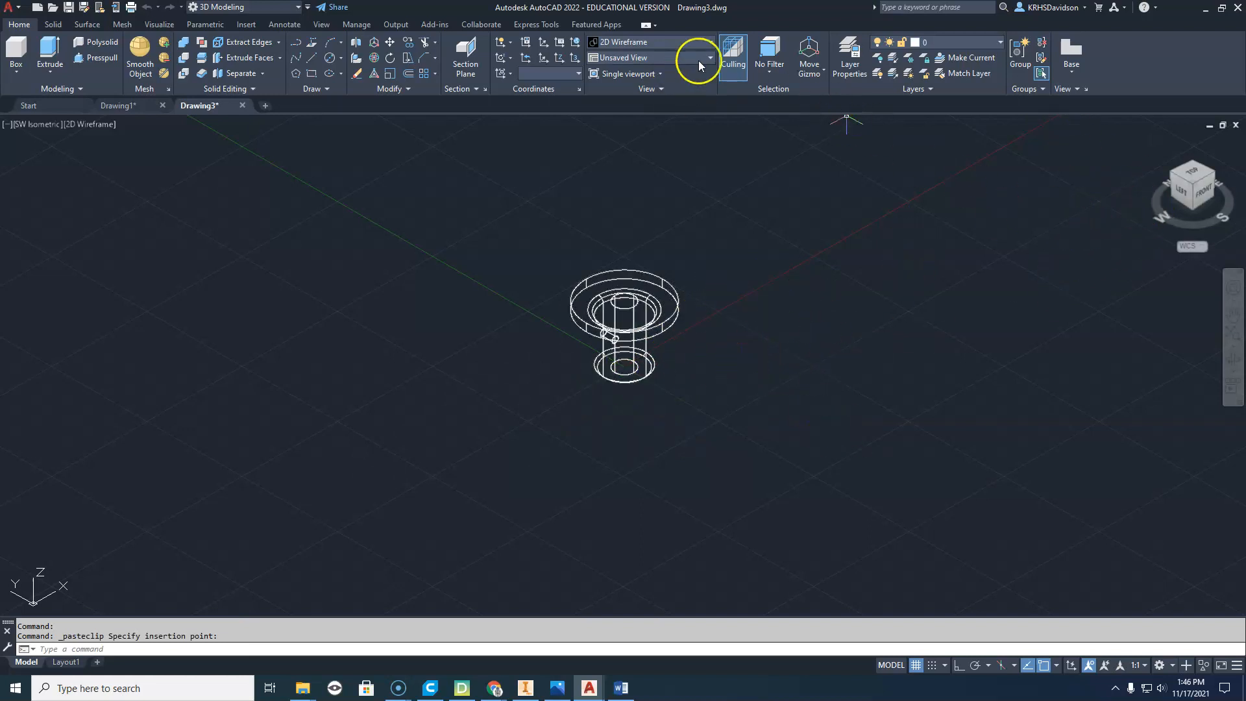
Place a base view of the head from model space near the top of Layout1, with one projected view below it
{"action": "left_click", "coordinate": [77, 663]}
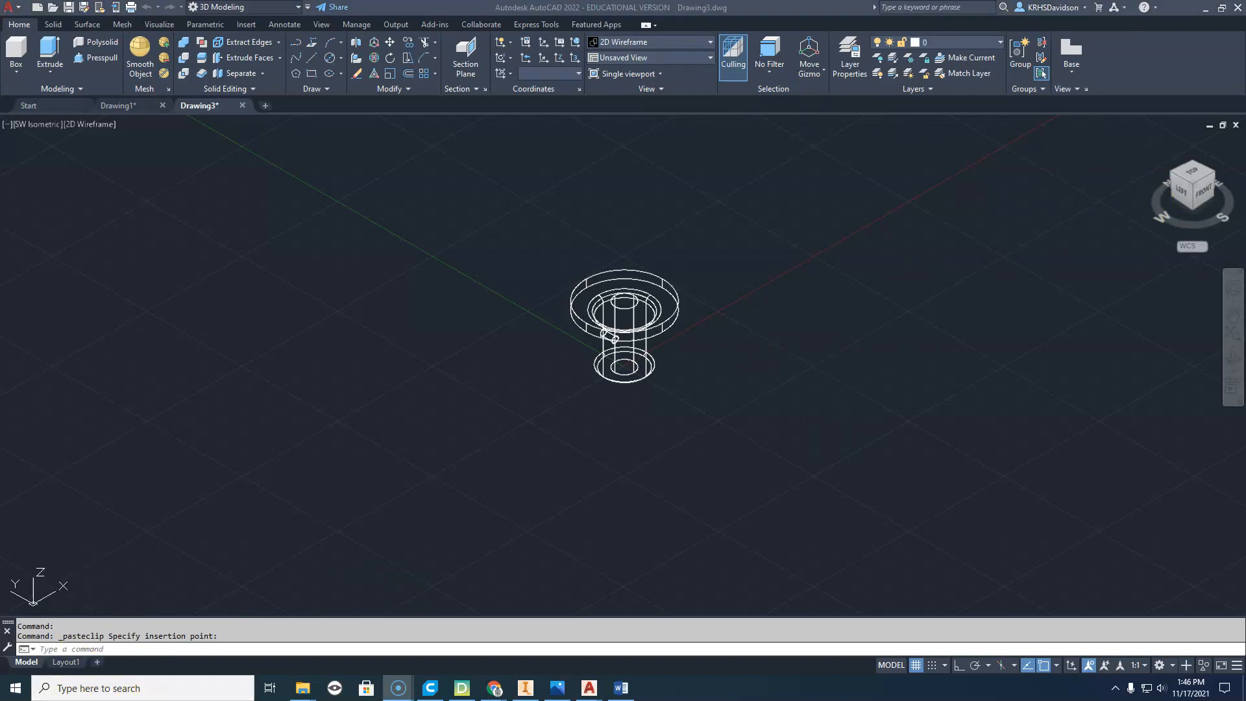
{"action": "left_click", "coordinate": [66, 662]}
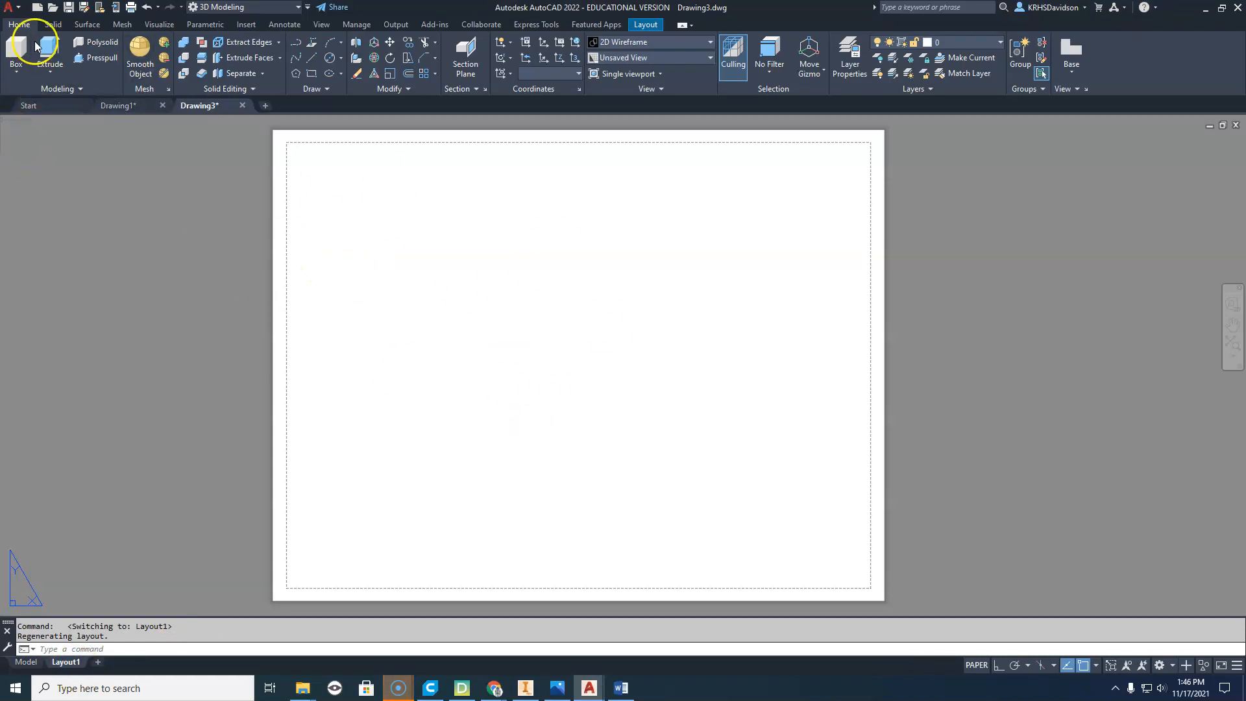
{"action": "left_click", "coordinate": [1072, 61]}
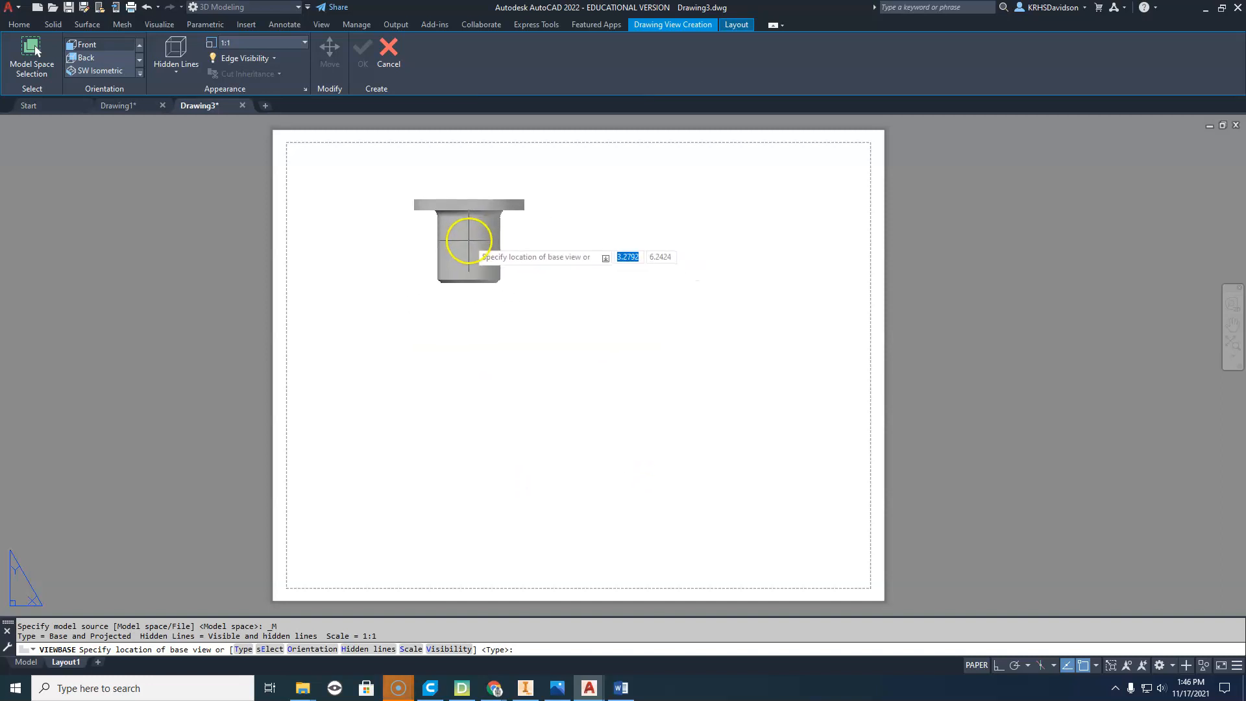
{"action": "left_click", "coordinate": [439, 235]}
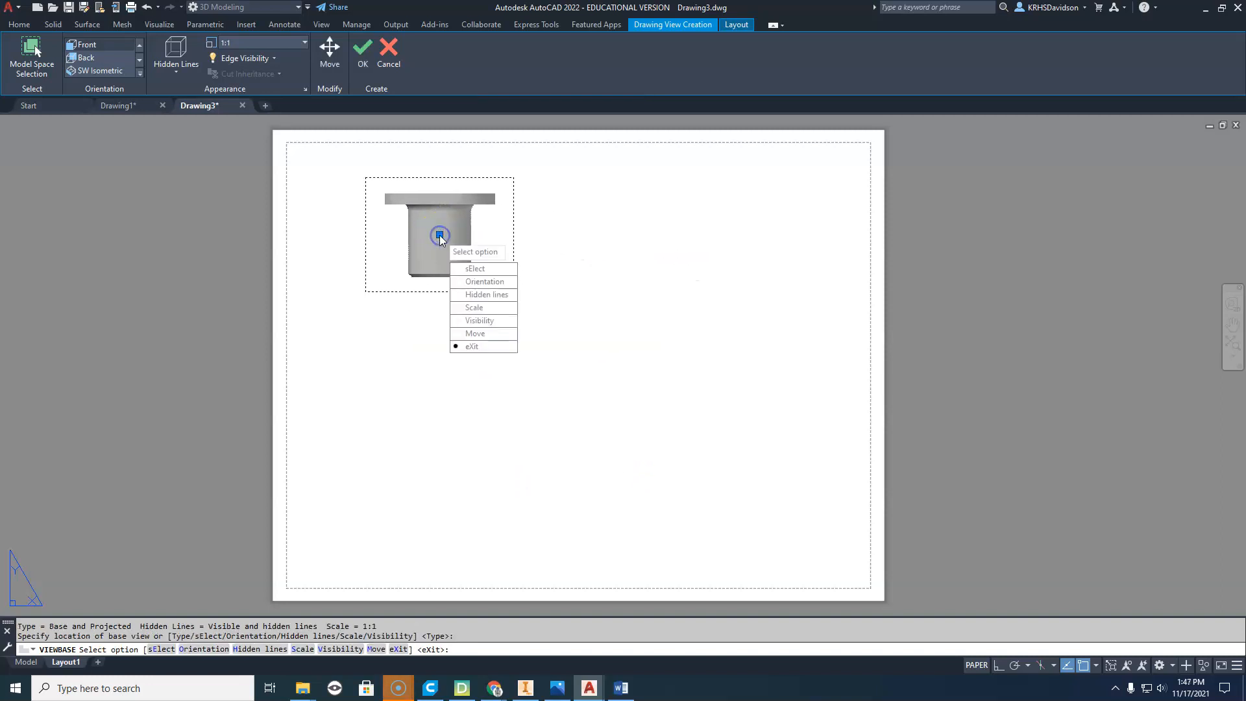
{"action": "right_click", "coordinate": [439, 235]}
{"action": "left_click", "coordinate": [468, 244]}
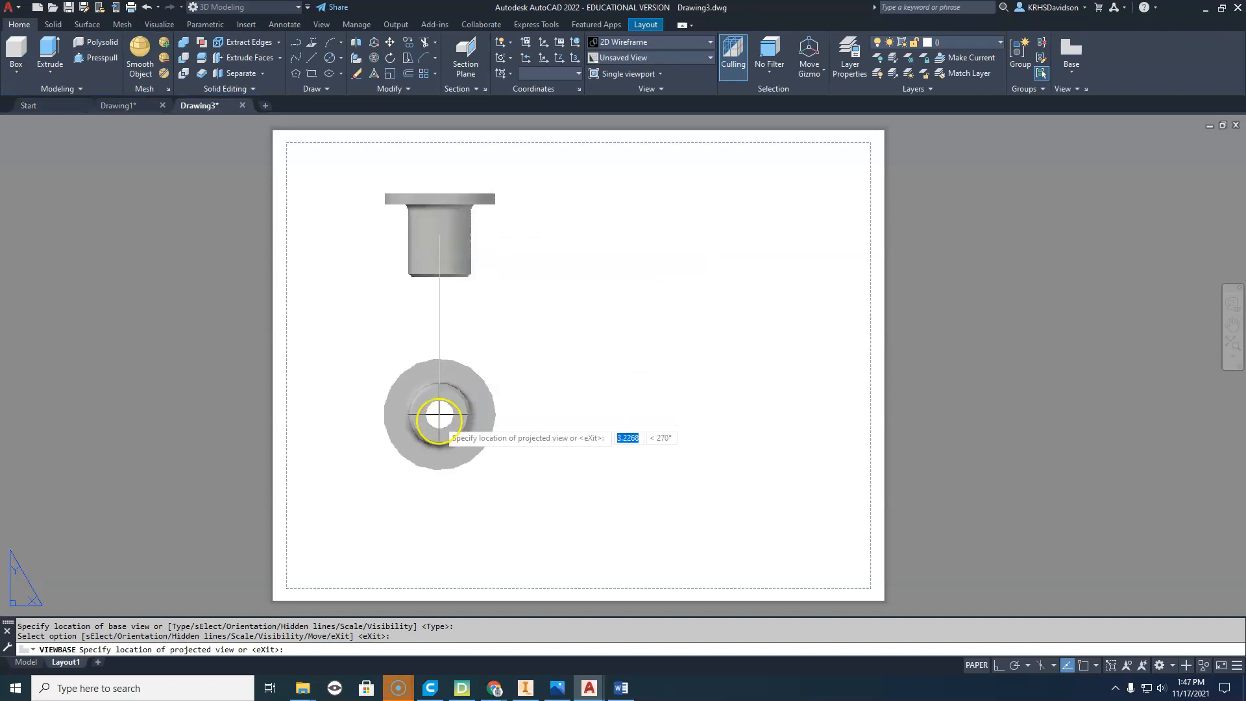
{"action": "left_click", "coordinate": [439, 444]}
{"action": "right_click", "coordinate": [439, 445]}
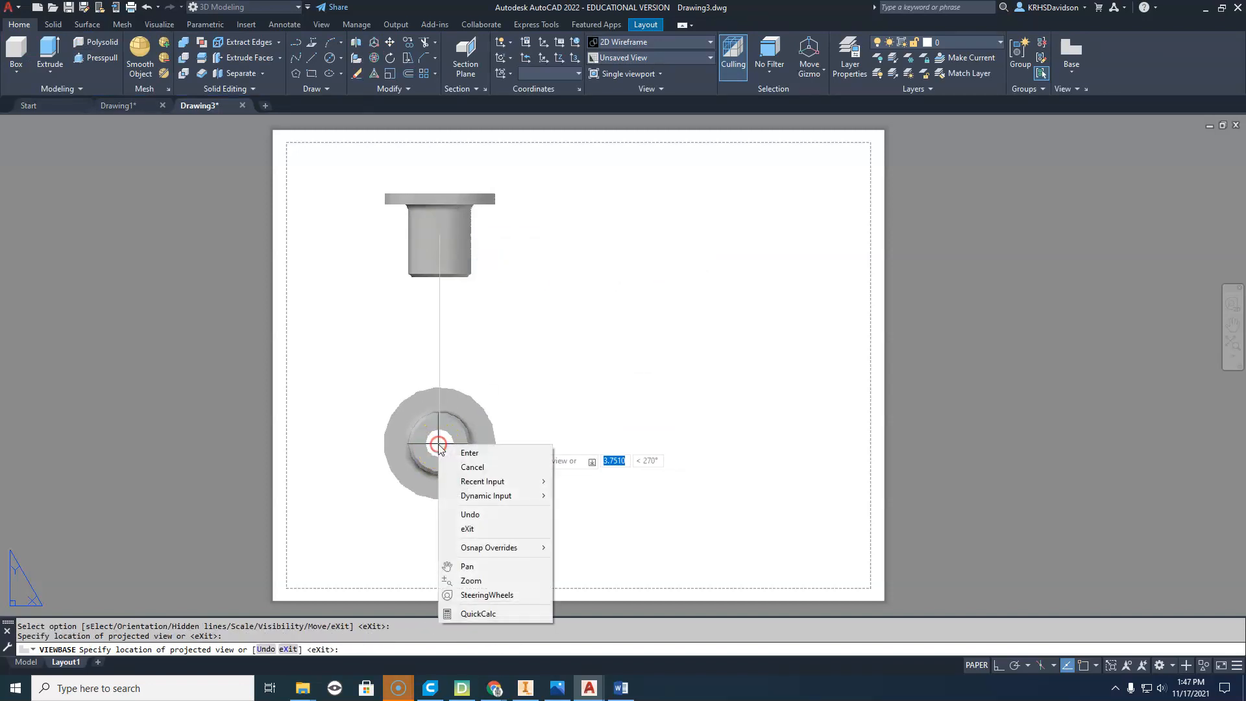
{"action": "left_click", "coordinate": [469, 454]}
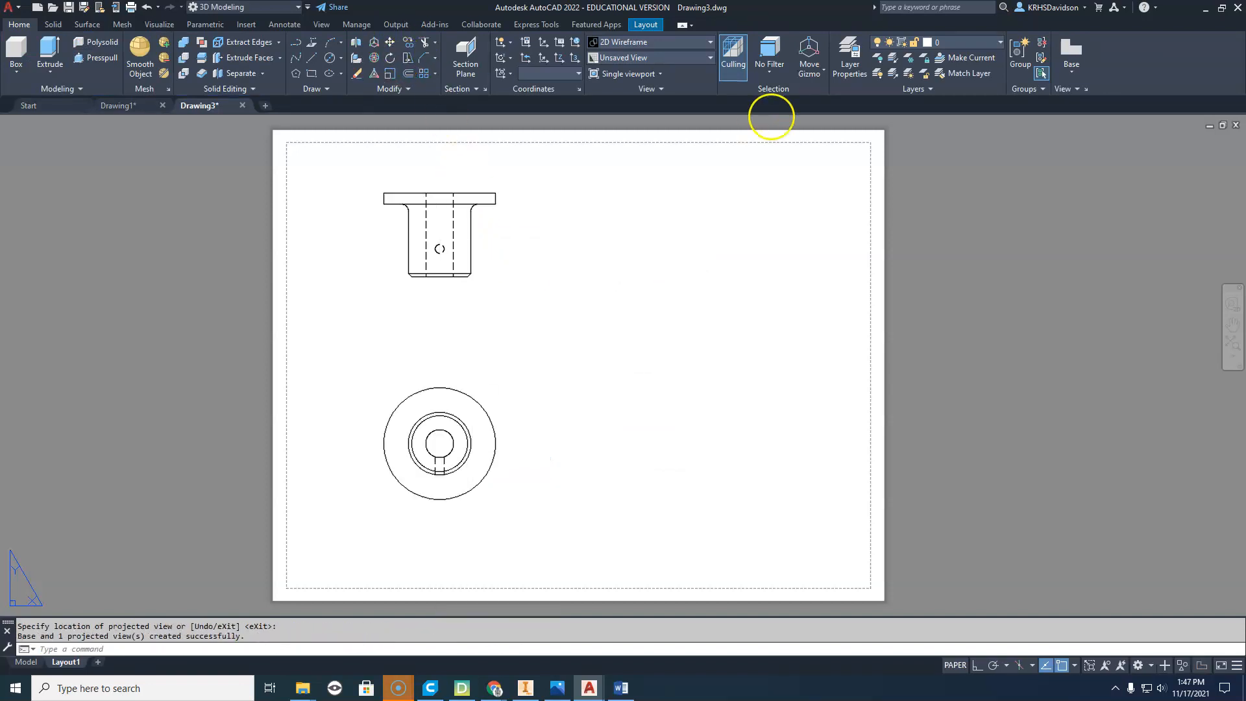
Delete the base view and the projected view from Layout1
{"action": "left_click", "coordinate": [470, 279]}
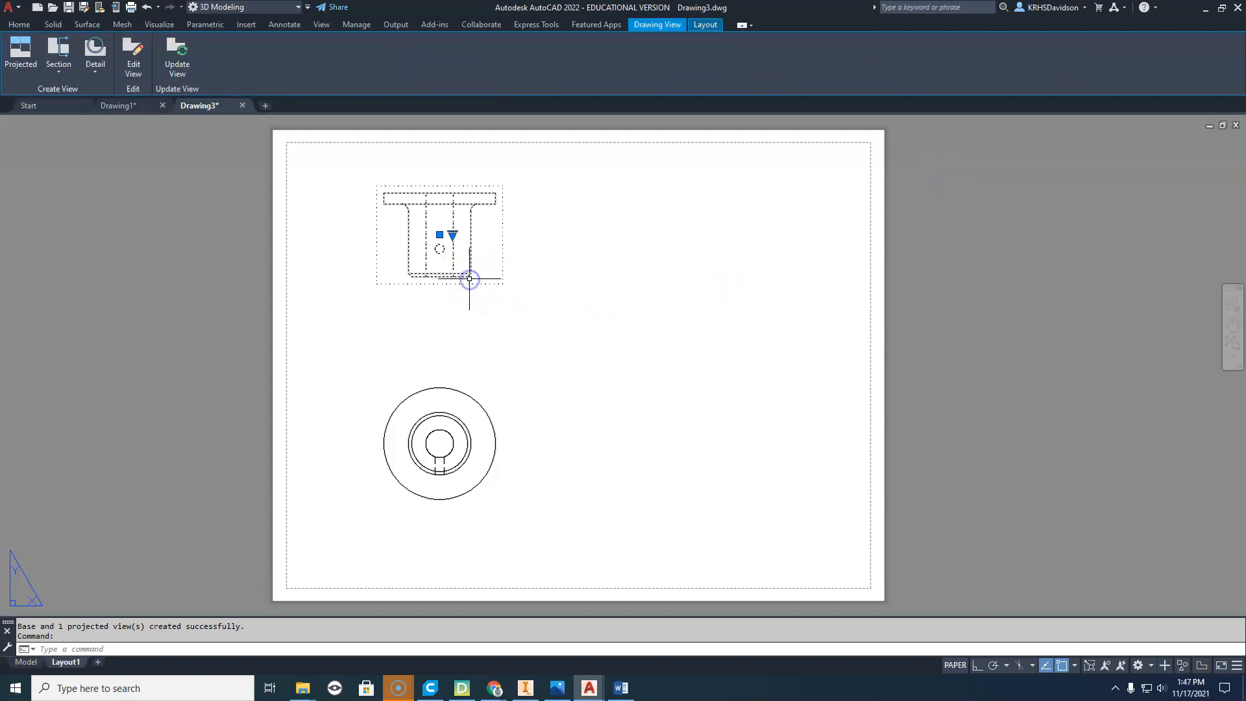
{"action": "key", "text": "Delete"}
{"action": "left_click", "coordinate": [454, 409]}
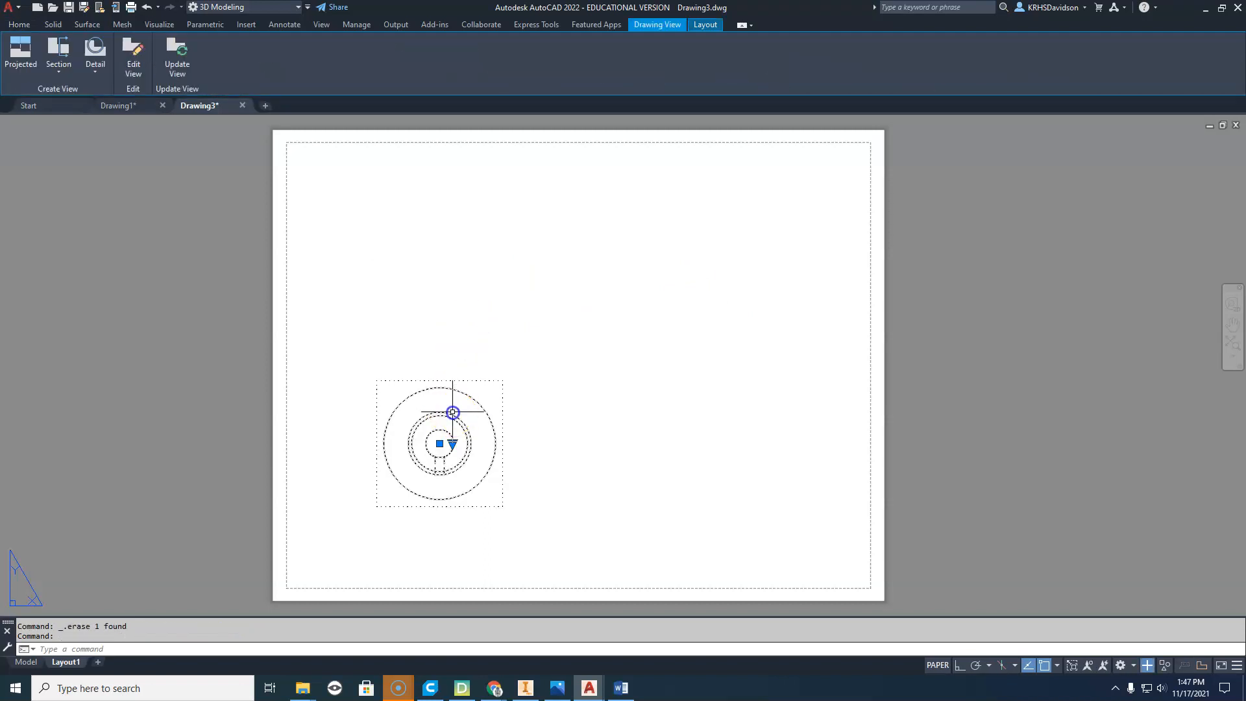
{"action": "key", "text": "Delete"}
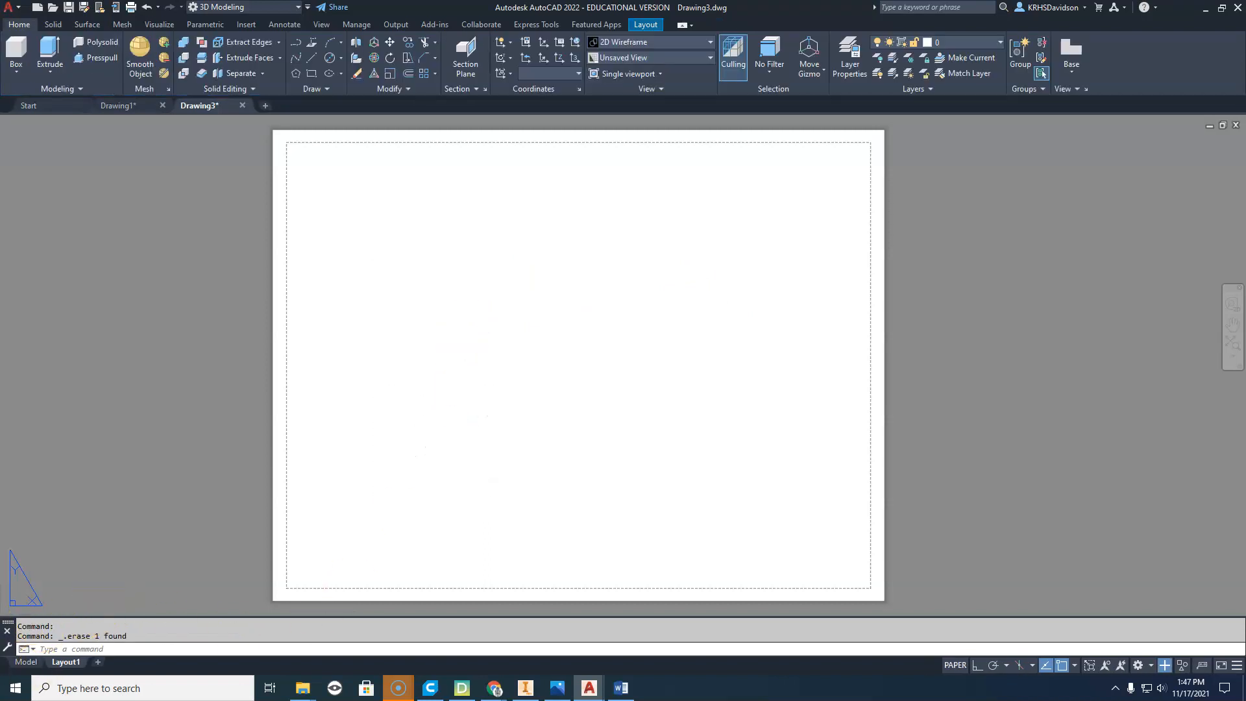
In model space, 3D-rotate the head 90° about the Y axis with ortho on so its bore lies horizontally
{"action": "left_click", "coordinate": [26, 663]}
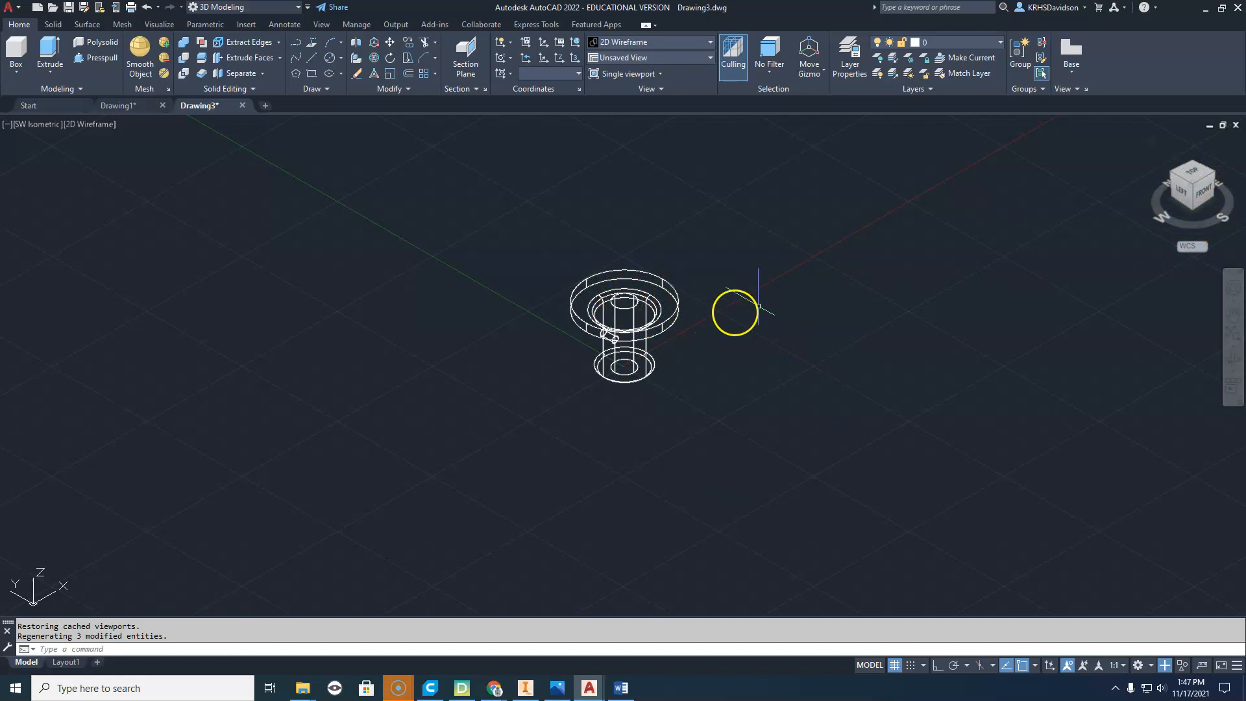
{"action": "left_click", "coordinate": [374, 59]}
{"action": "left_click", "coordinate": [649, 310]}
{"action": "key", "text": "Return"}
{"action": "scroll", "coordinate": [671, 322], "scroll_direction": "up", "scroll_amount": 3}
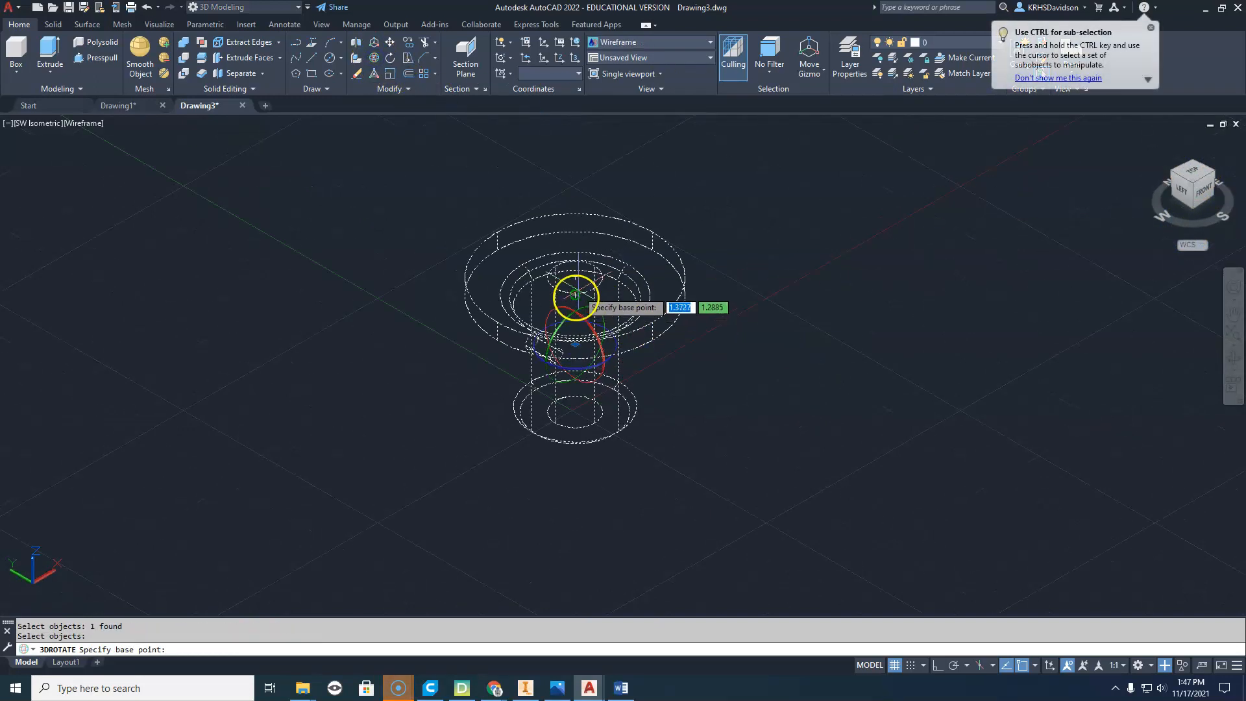
{"action": "left_click", "coordinate": [588, 313]}
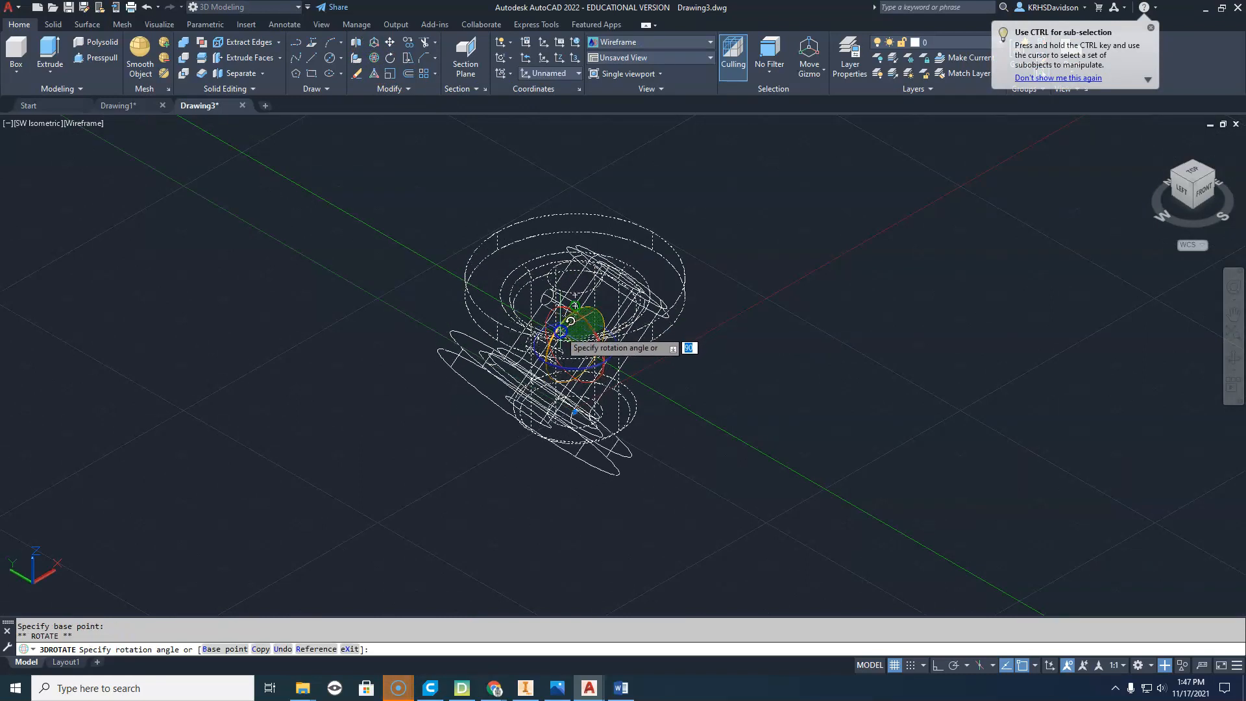
{"action": "key", "text": "F8"}
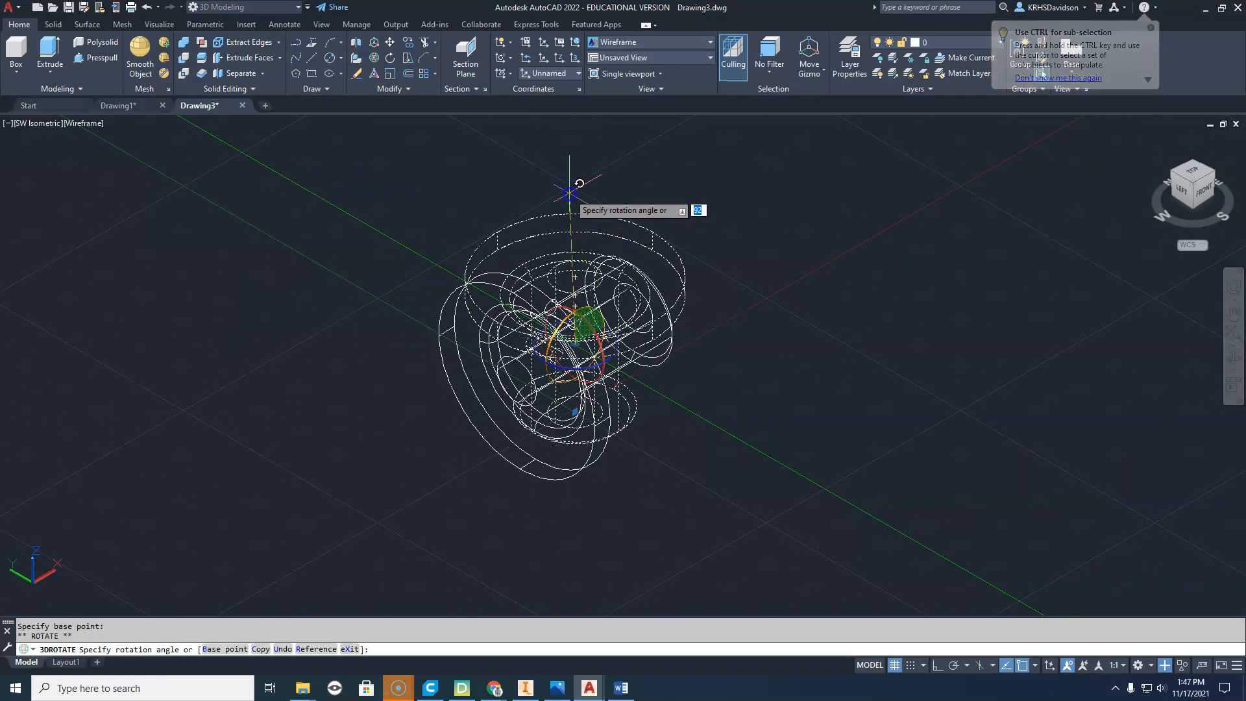
{"action": "left_click", "coordinate": [600, 174]}
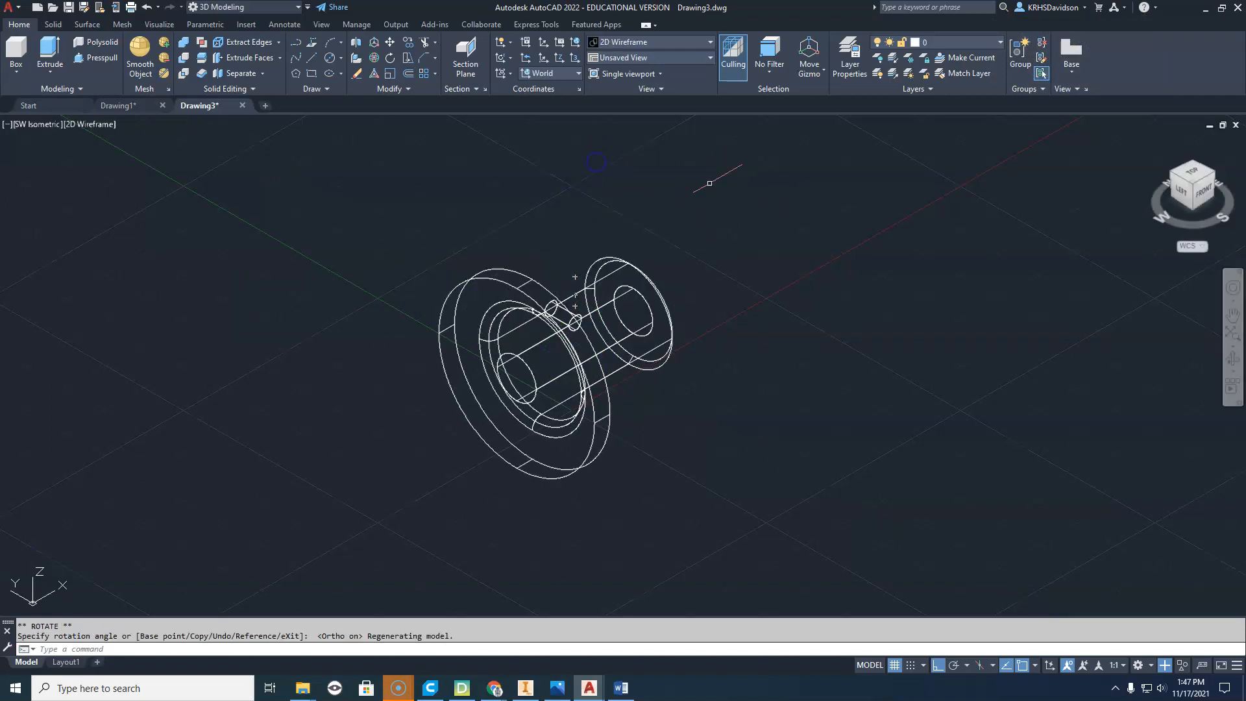
3D-rotate the head 90° about the X axis so the small screw hole in its hub points straight up
{"action": "left_click", "coordinate": [1202, 247]}
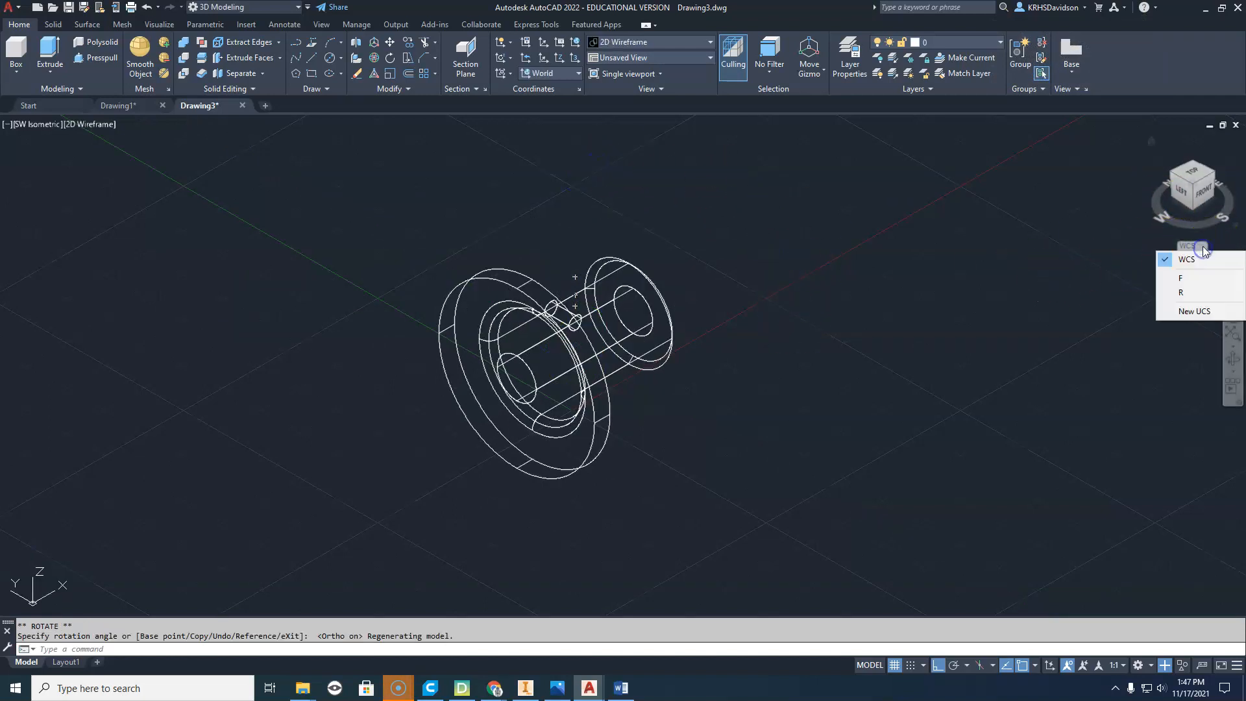
{"action": "left_click", "coordinate": [385, 60]}
{"action": "left_click", "coordinate": [562, 337]}
{"action": "key", "text": "Return"}
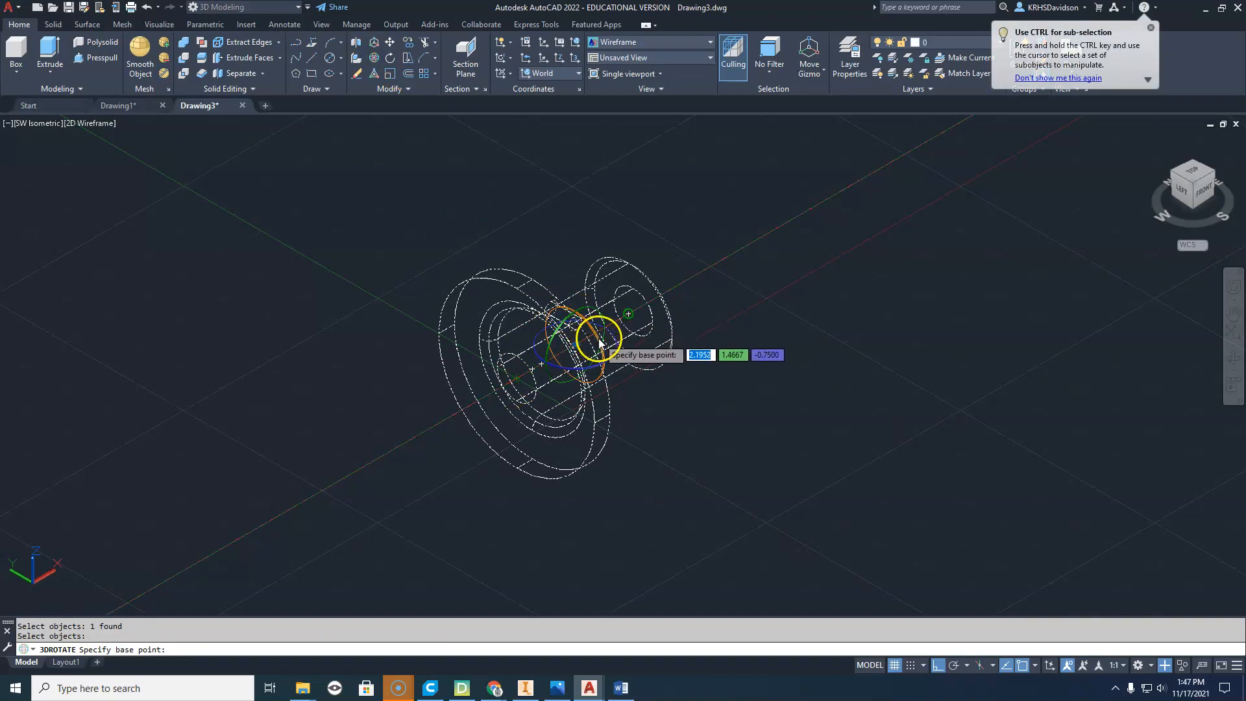
{"action": "left_click", "coordinate": [574, 336]}
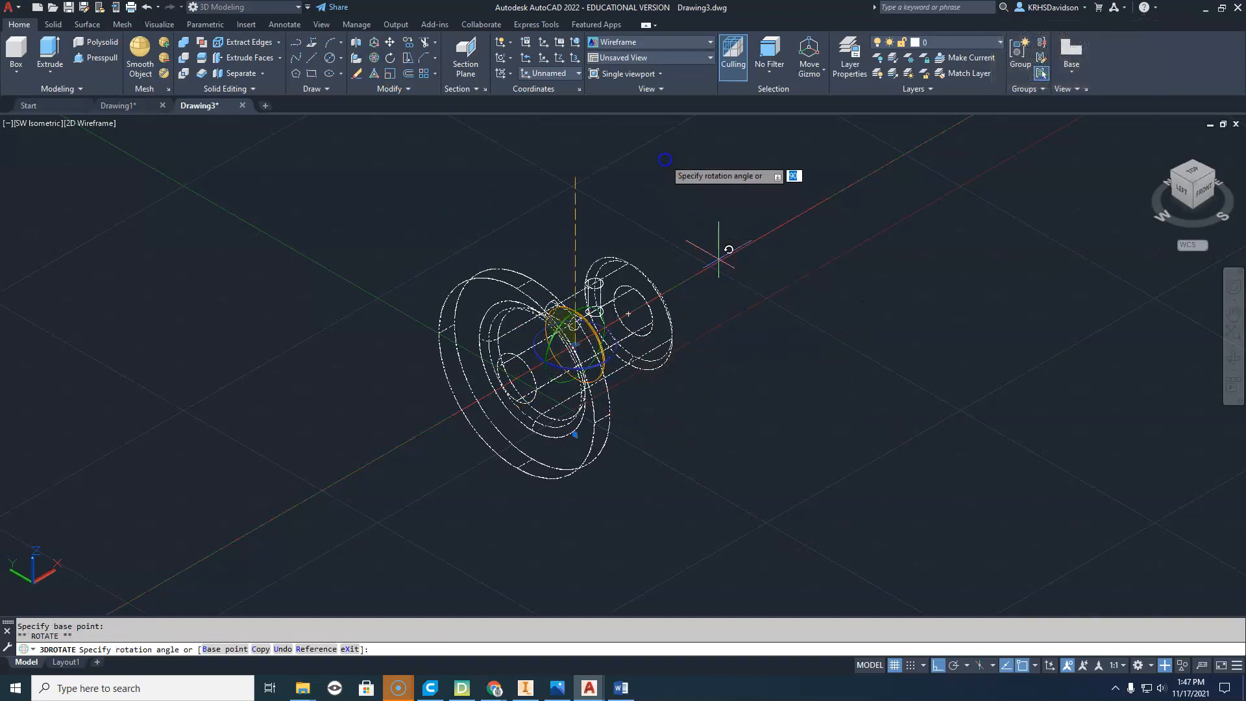
{"action": "key", "text": "Escape"}
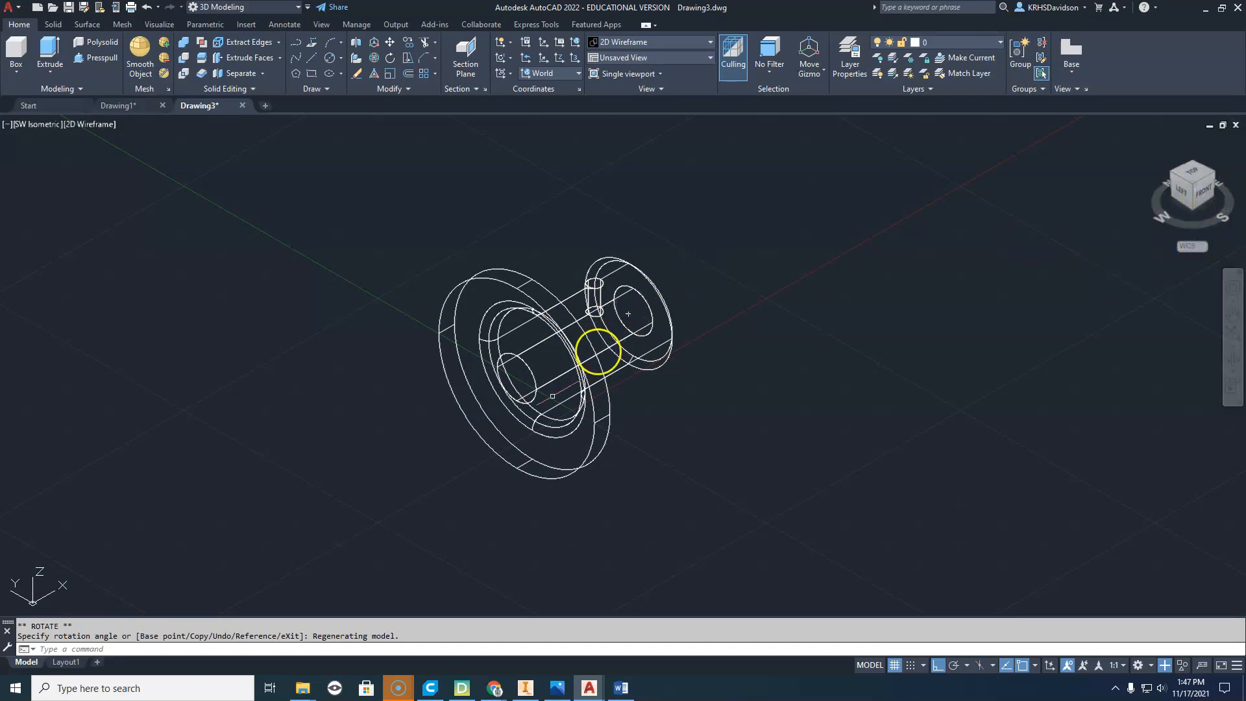
Place a base view from model space in the lower part of Layout1, with projected top, side and isometric views
{"action": "left_click", "coordinate": [66, 662]}
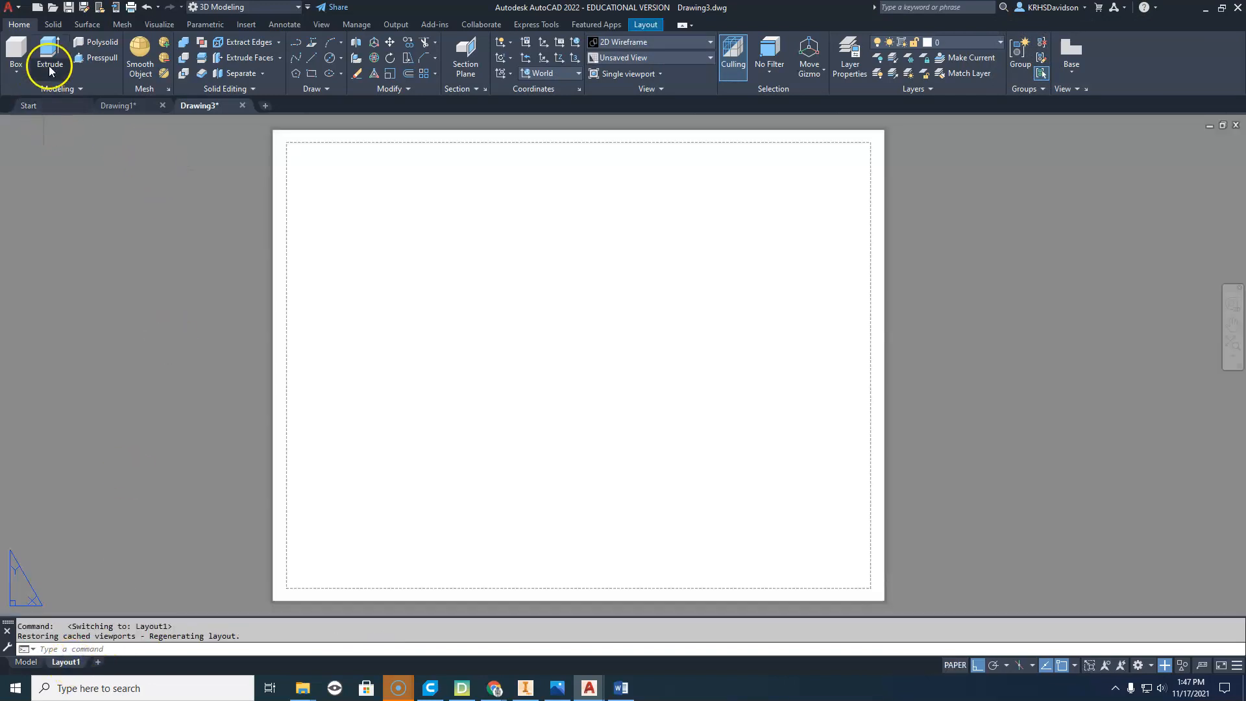
{"action": "left_click", "coordinate": [1067, 56]}
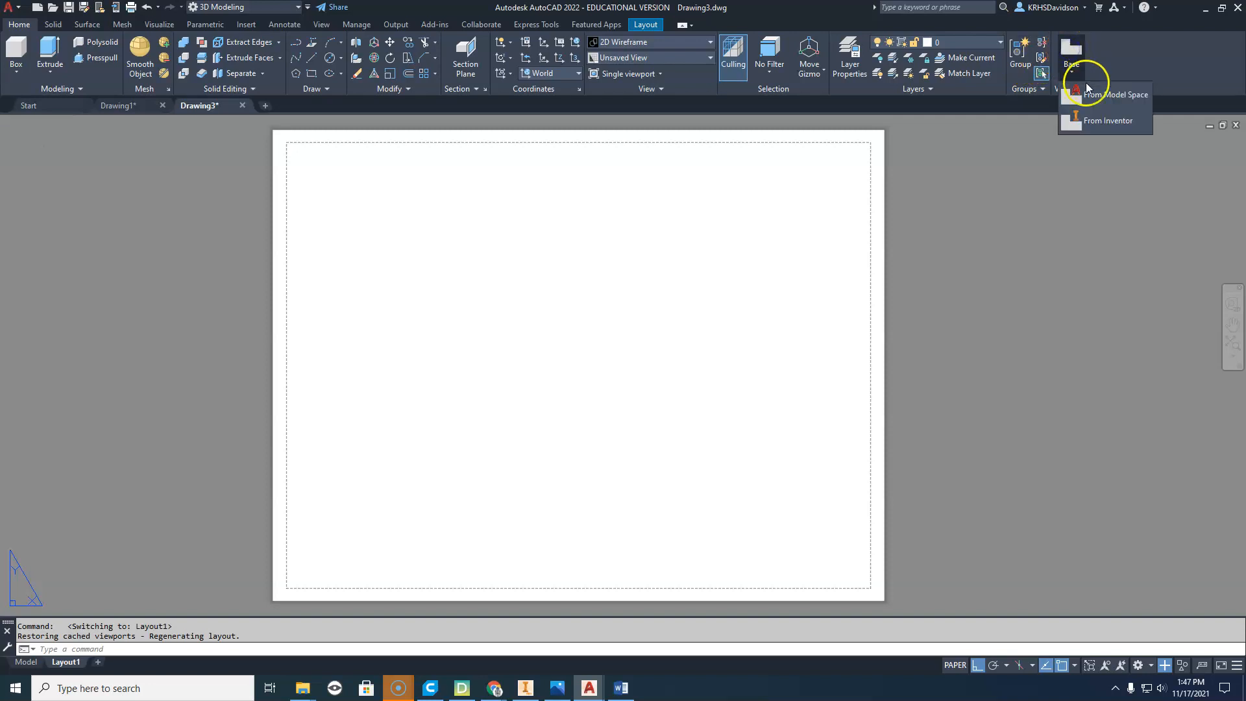
{"action": "left_click", "coordinate": [1090, 94]}
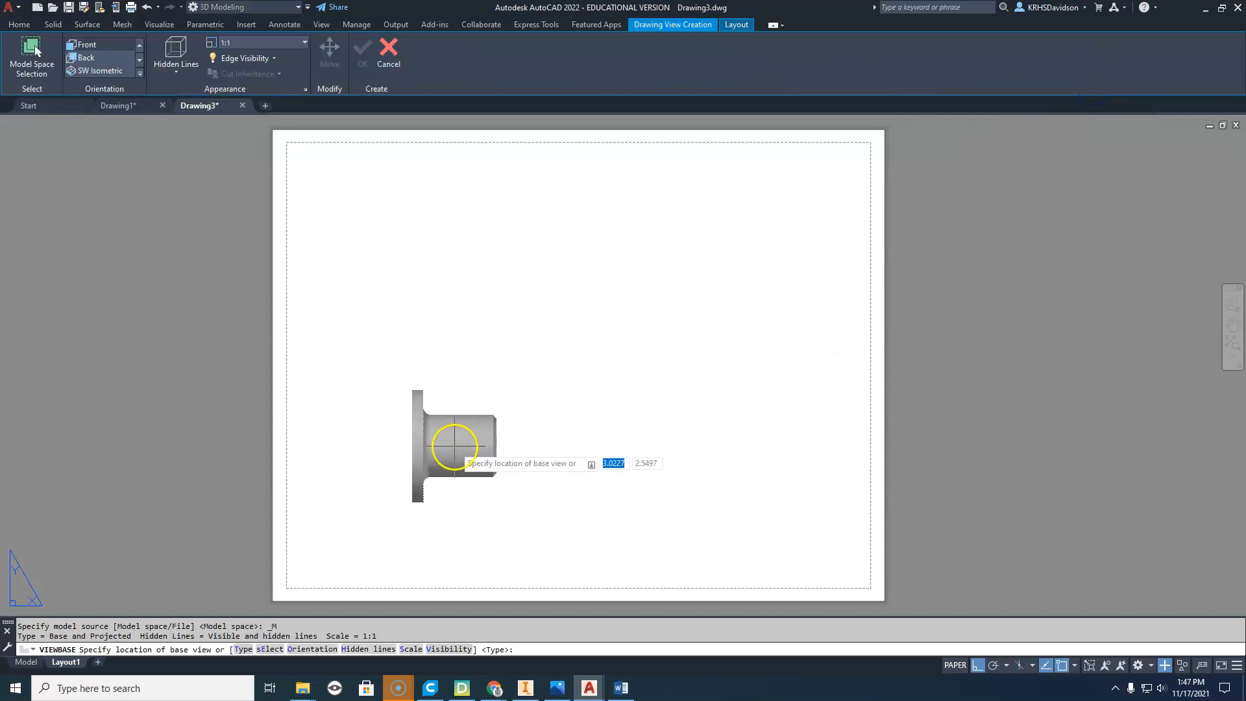
{"action": "left_click", "coordinate": [453, 444]}
{"action": "right_click", "coordinate": [453, 444]}
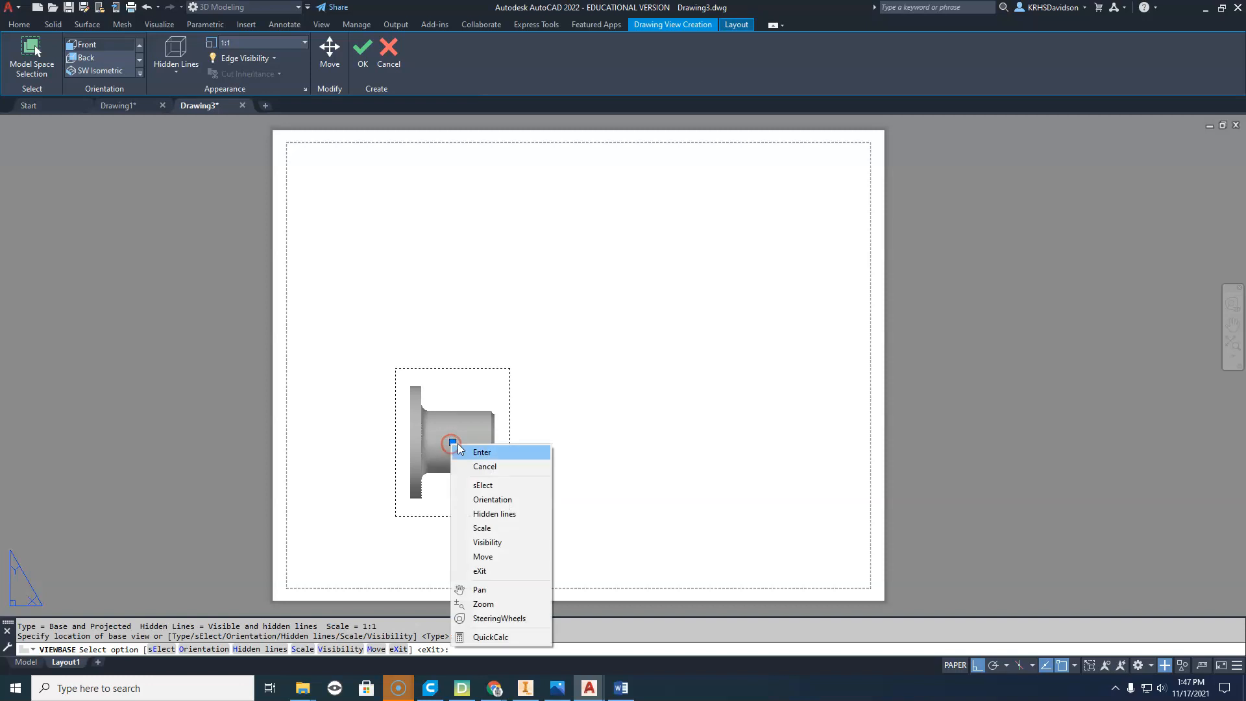
{"action": "left_click", "coordinate": [462, 450]}
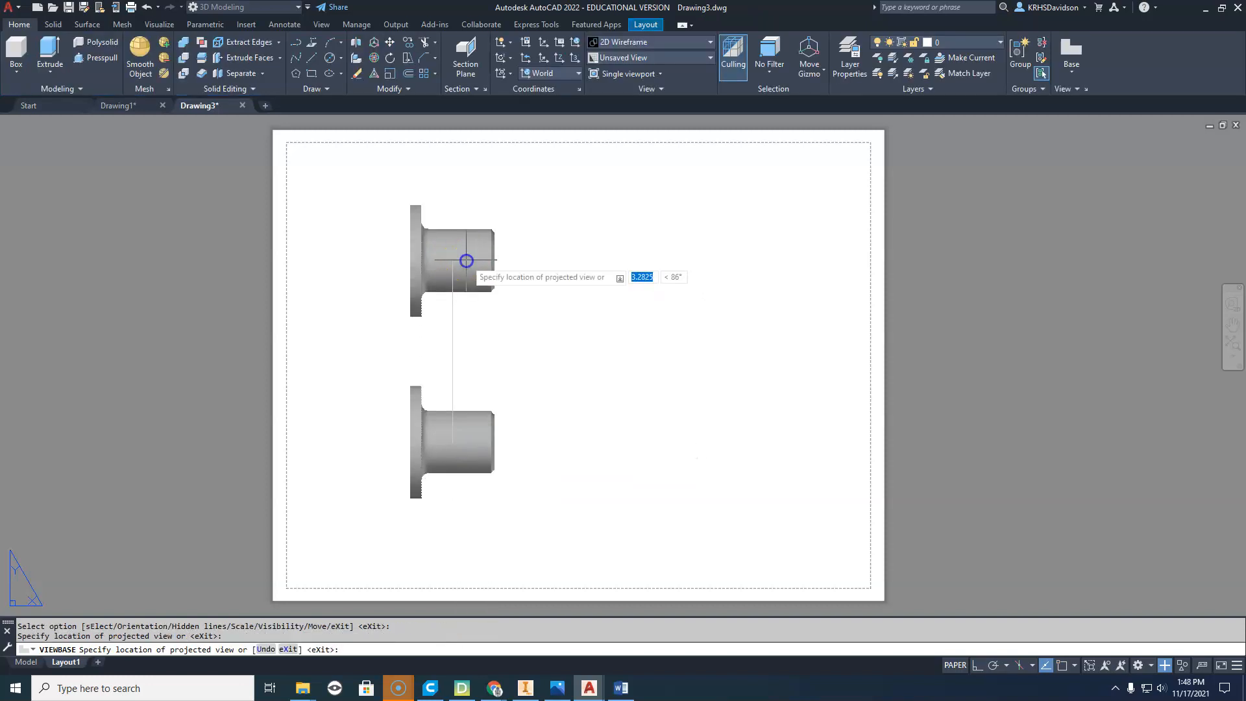
{"action": "left_click", "coordinate": [702, 466]}
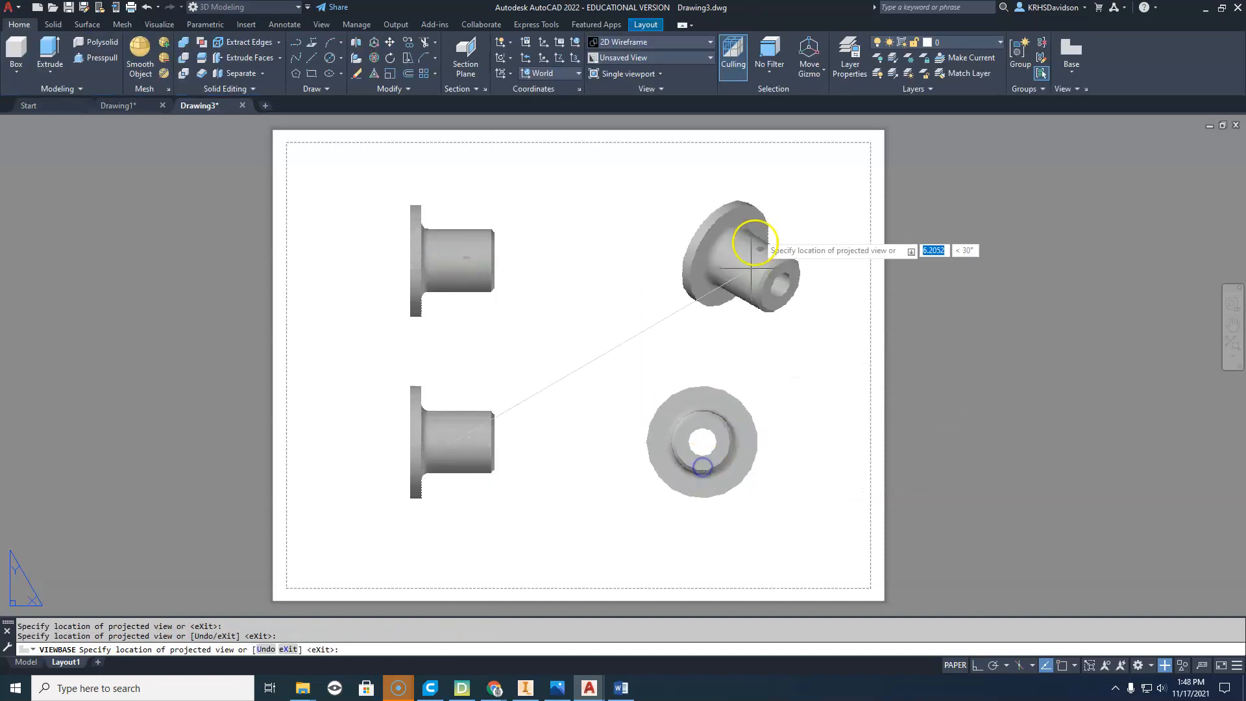
{"action": "right_click", "coordinate": [778, 229]}
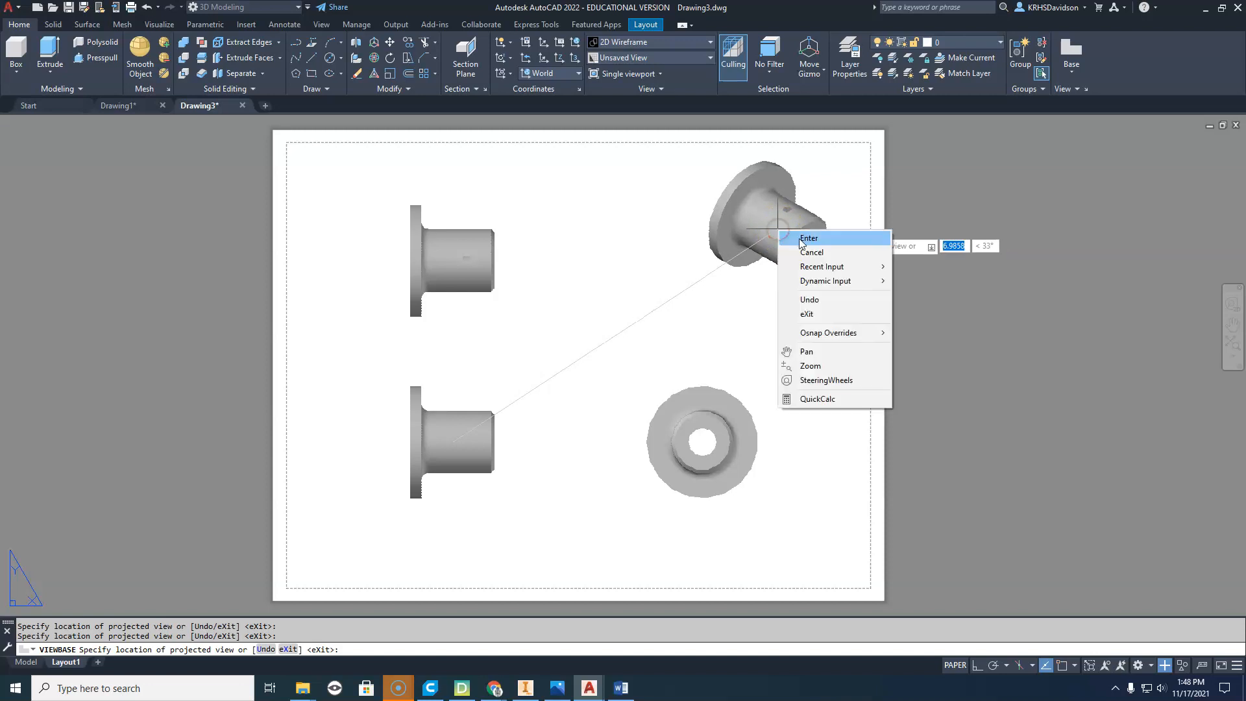
{"action": "left_click", "coordinate": [805, 238]}
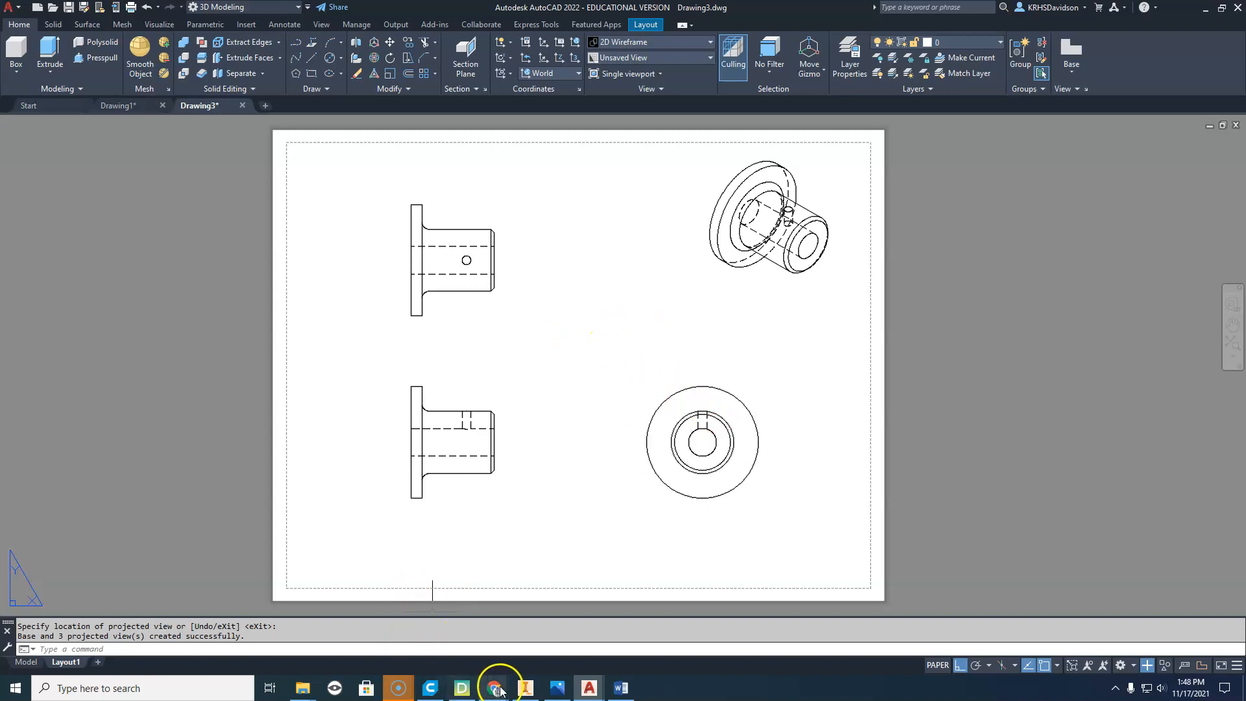
Check the marking gage reference image, then add a linear dimension for the flange thickness above the front view
{"action": "left_click", "coordinate": [561, 692]}
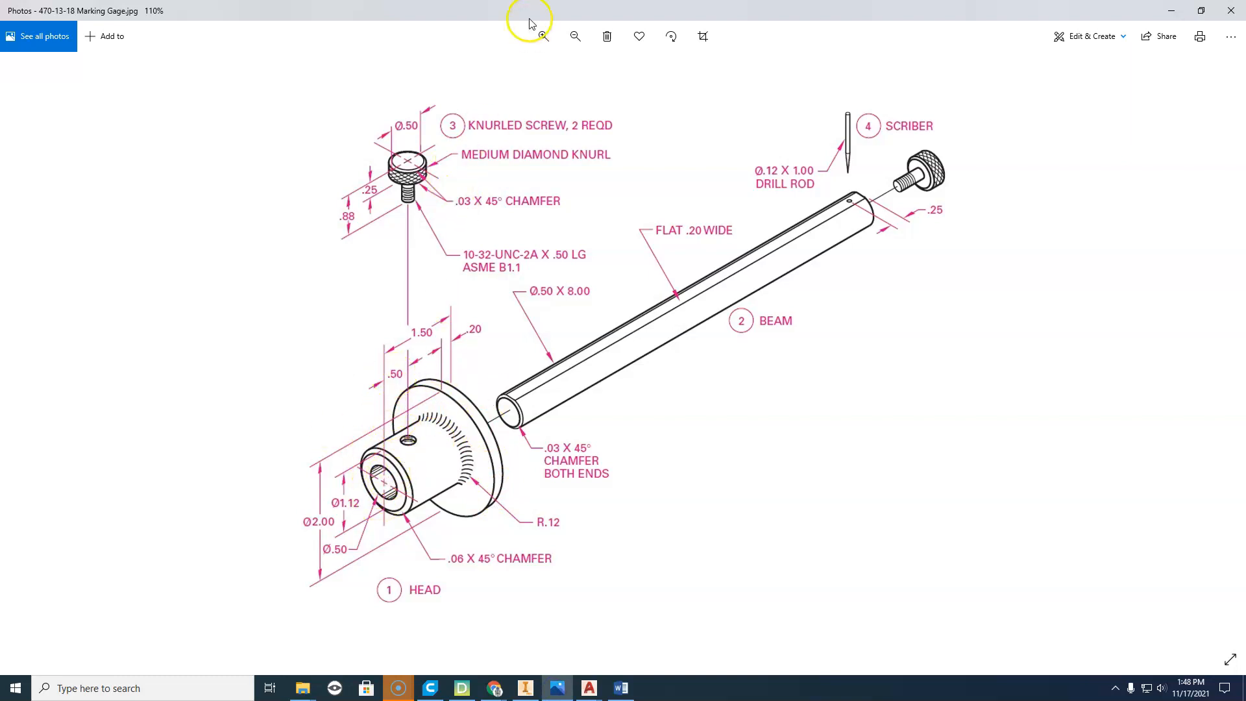
{"action": "left_click_drag", "start_coordinate": [530, 20], "coordinate": [518, 0]}
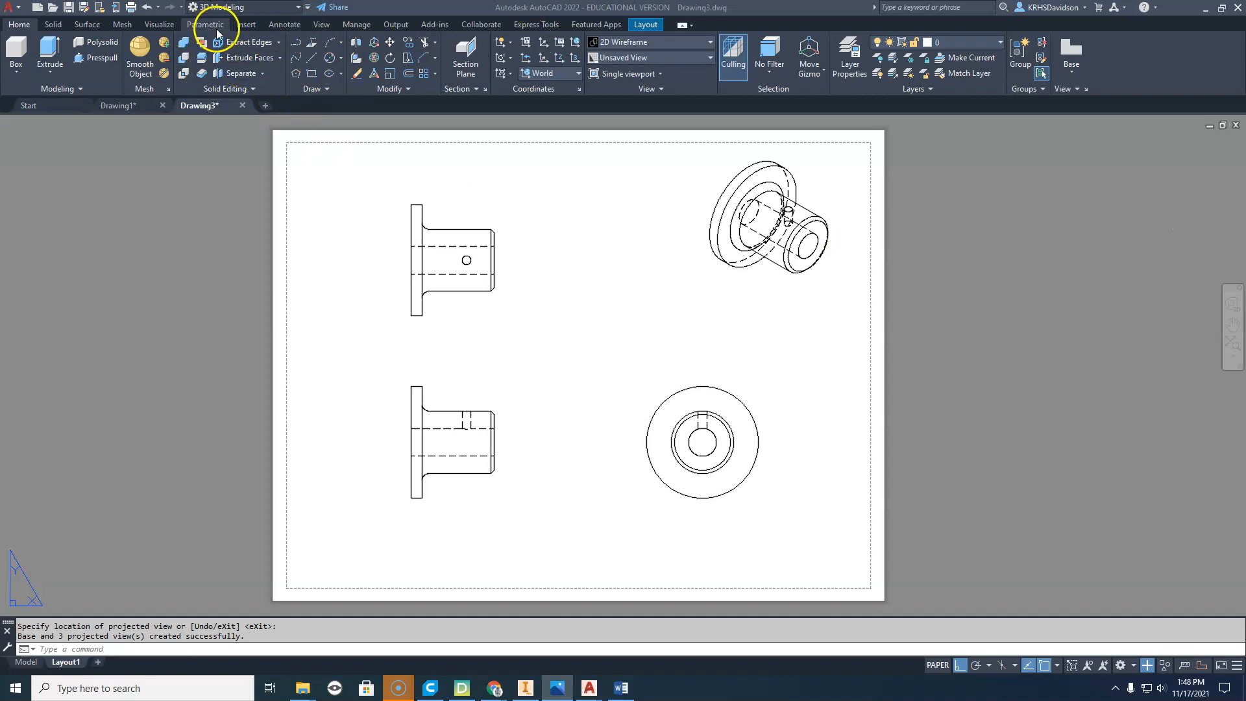
{"action": "left_click", "coordinate": [294, 26]}
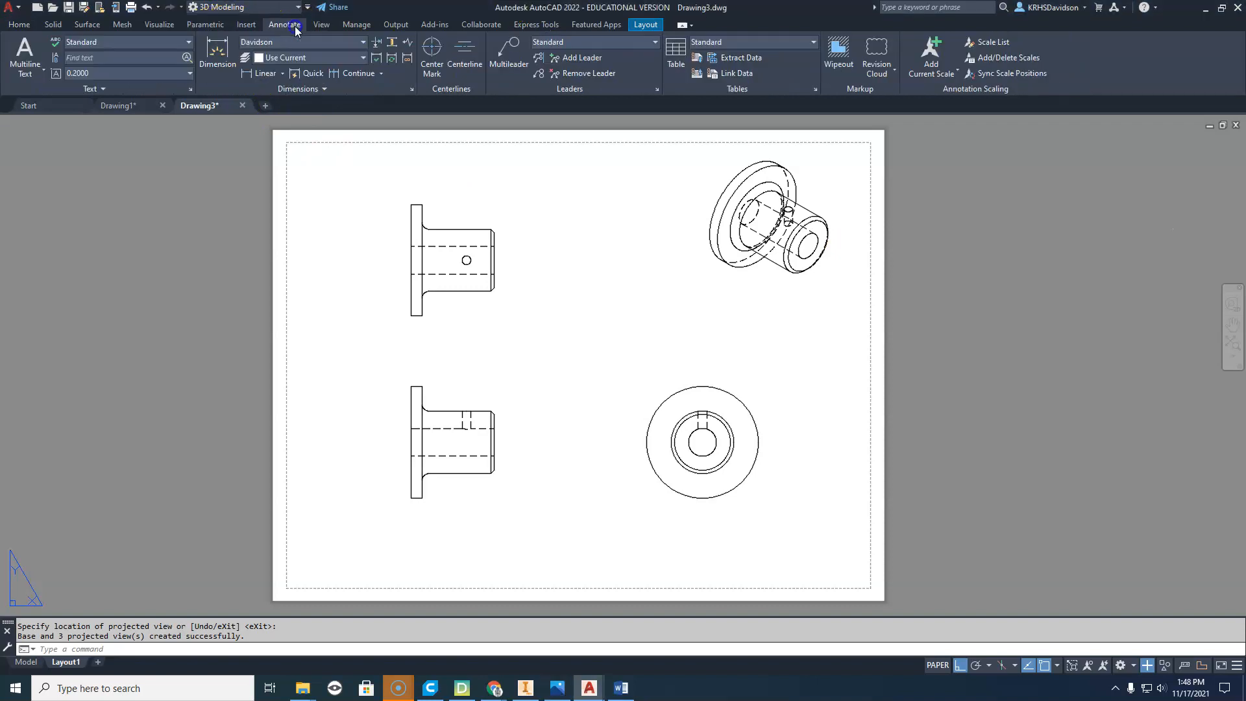
{"action": "left_click", "coordinate": [263, 70]}
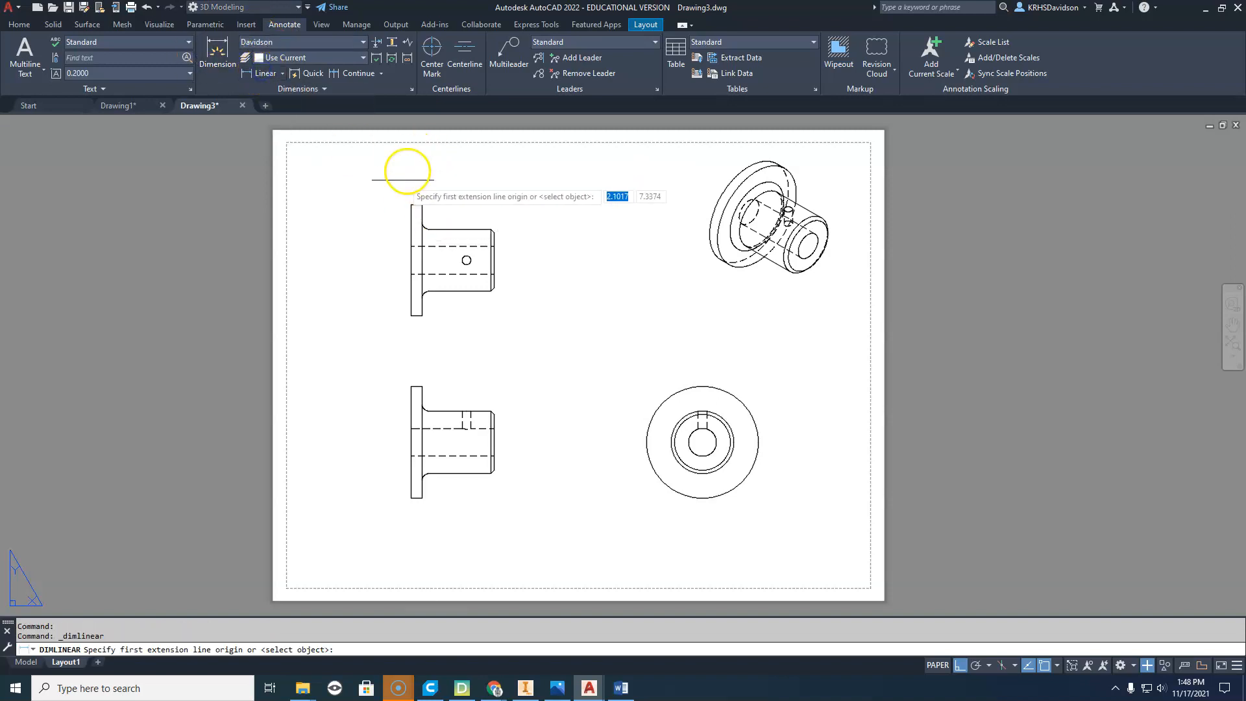
{"action": "left_click", "coordinate": [411, 388]}
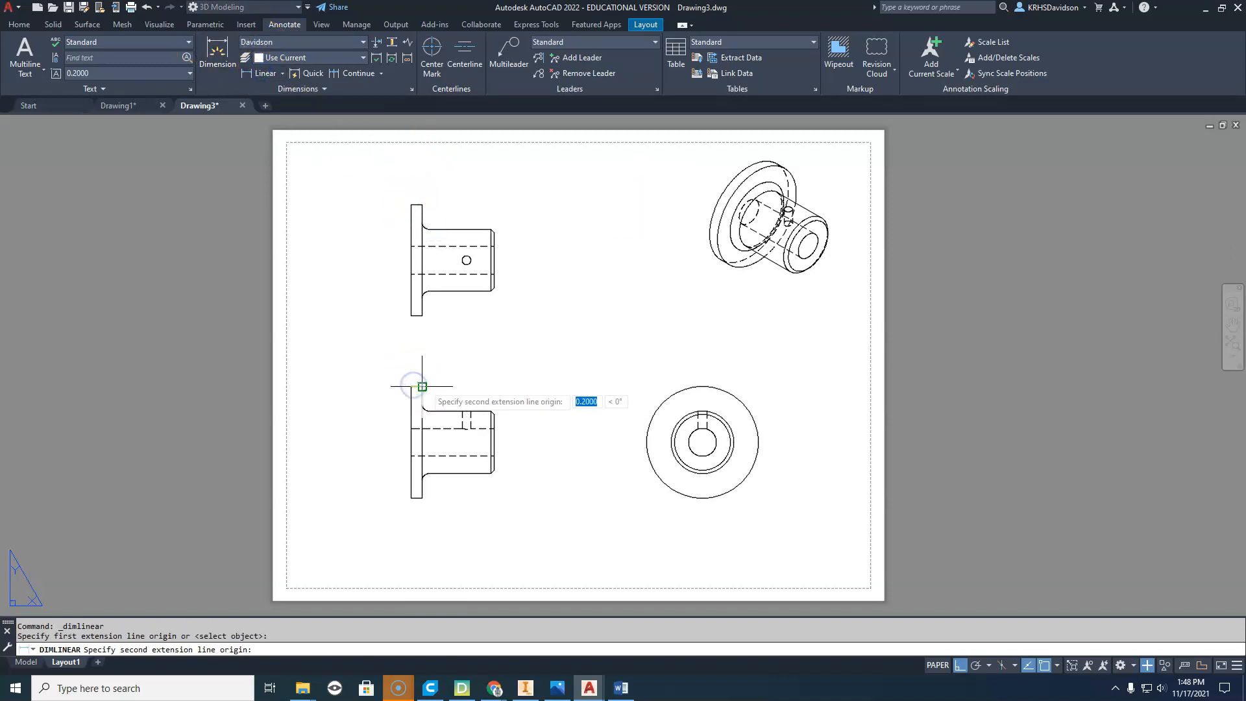
{"action": "left_click", "coordinate": [422, 386]}
{"action": "left_click", "coordinate": [388, 365]}
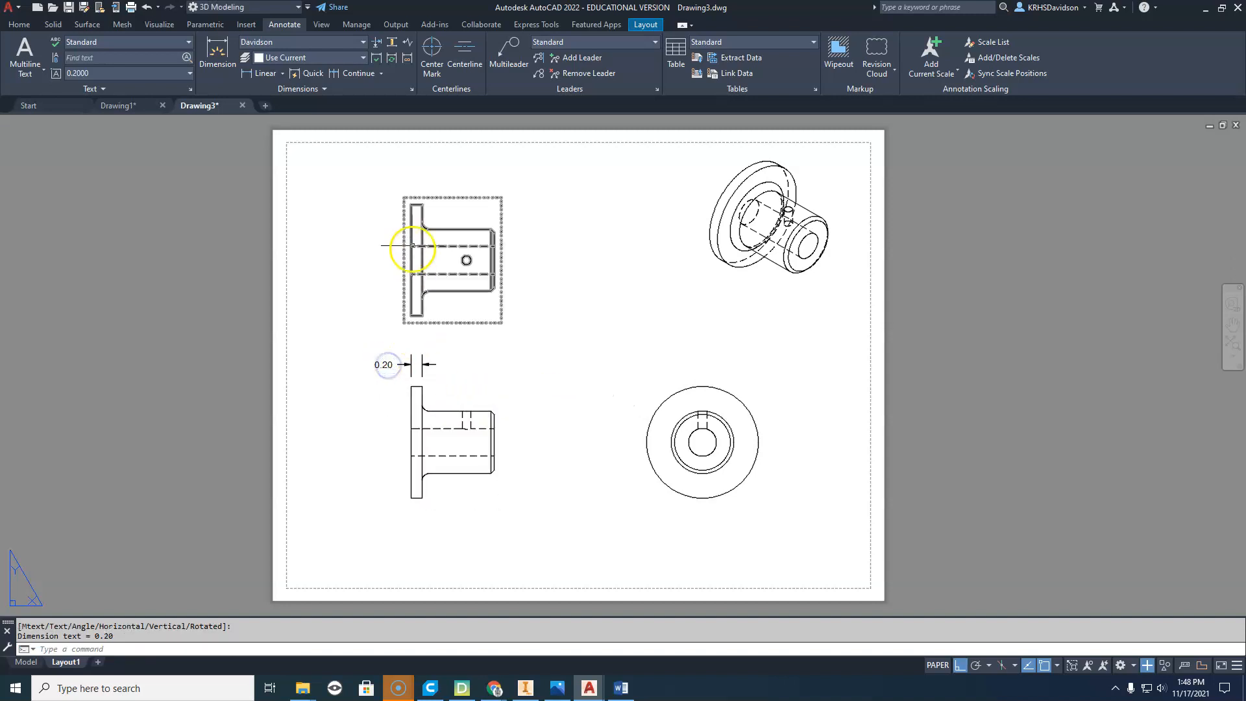
Dimension the head's overall length between the front and top views, above the flange thickness dimension
{"action": "left_click", "coordinate": [226, 50]}
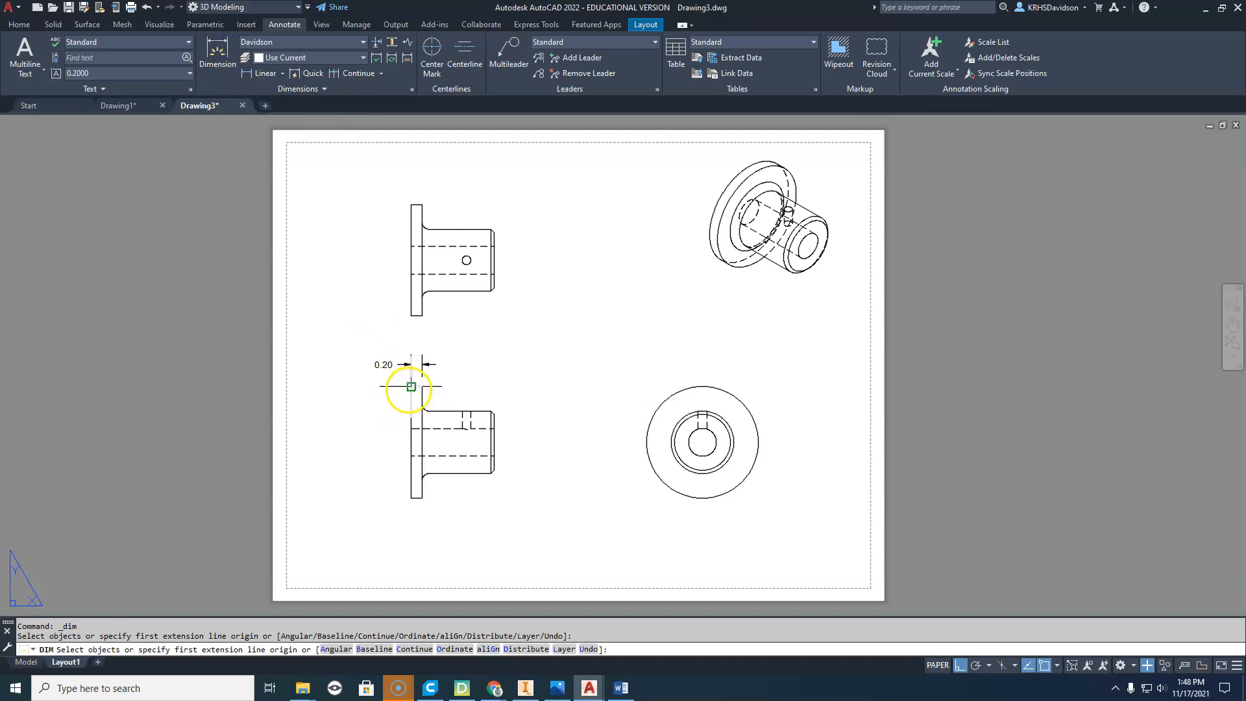
{"action": "left_click", "coordinate": [414, 389]}
{"action": "left_click", "coordinate": [496, 416]}
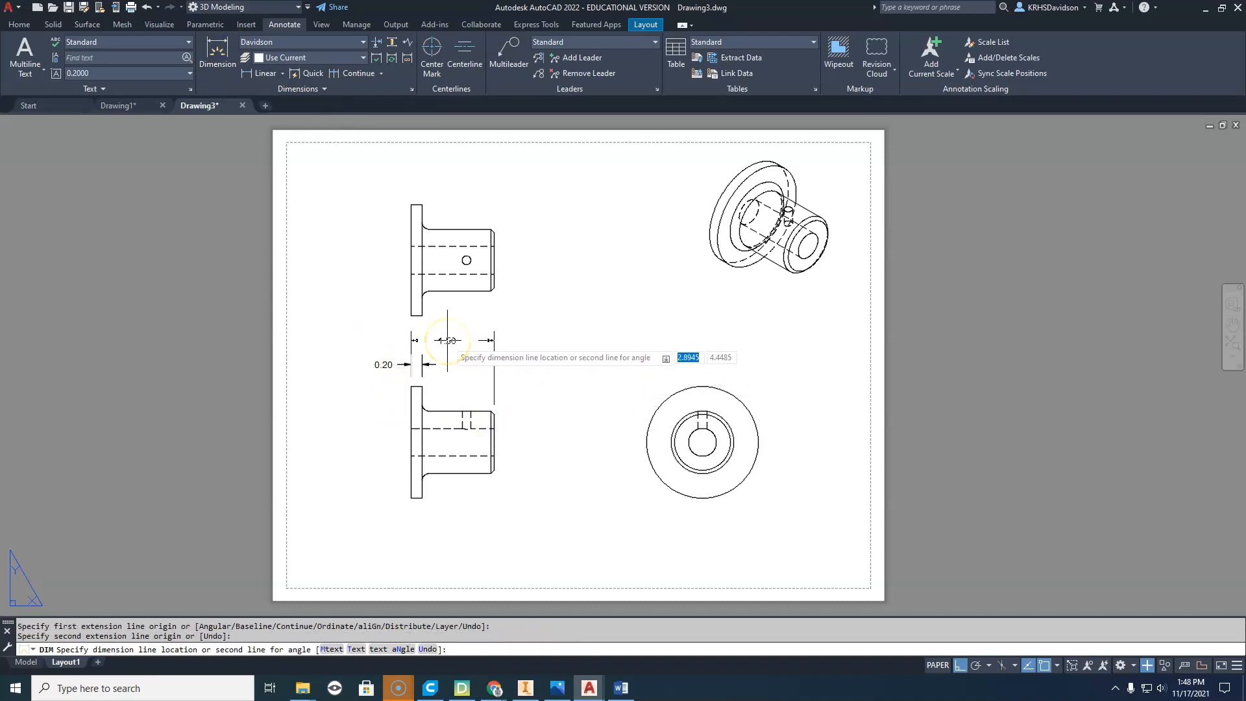
{"action": "left_click", "coordinate": [454, 342]}
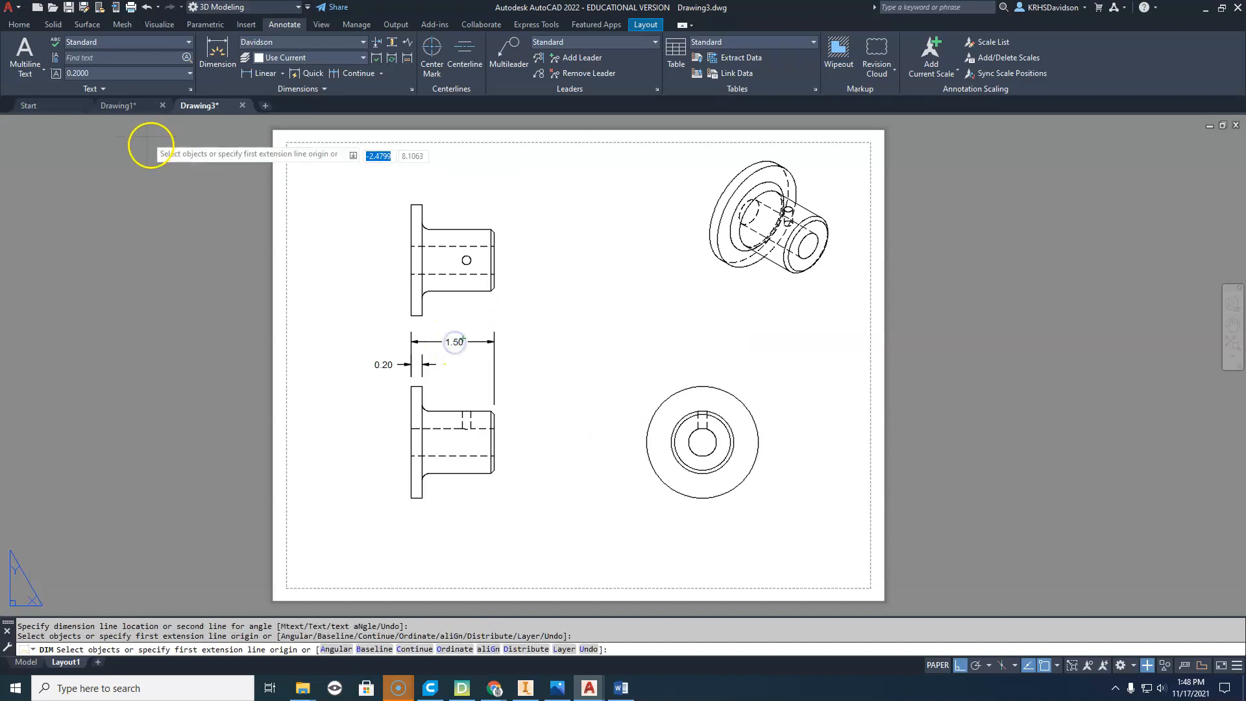
{"action": "left_click", "coordinate": [257, 75]}
{"action": "left_click", "coordinate": [495, 231]}
{"action": "scroll", "coordinate": [466, 259], "scroll_direction": "up", "scroll_amount": 6}
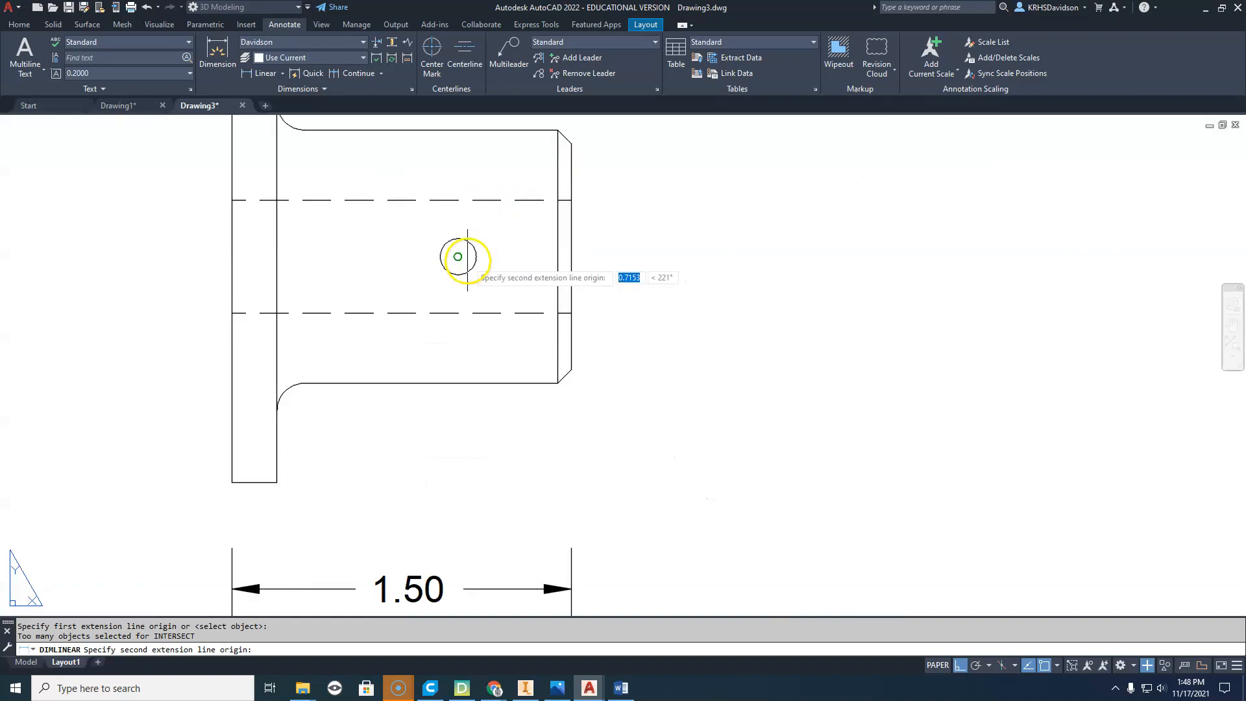
{"action": "left_click", "coordinate": [464, 271]}
{"action": "scroll", "coordinate": [487, 131], "scroll_direction": "up", "scroll_amount": 4}
{"action": "scroll", "coordinate": [500, 187], "scroll_direction": "down", "scroll_amount": 4}
{"action": "middle_click_drag", "start_coordinate": [537, 204], "coordinate": [525, 268]}
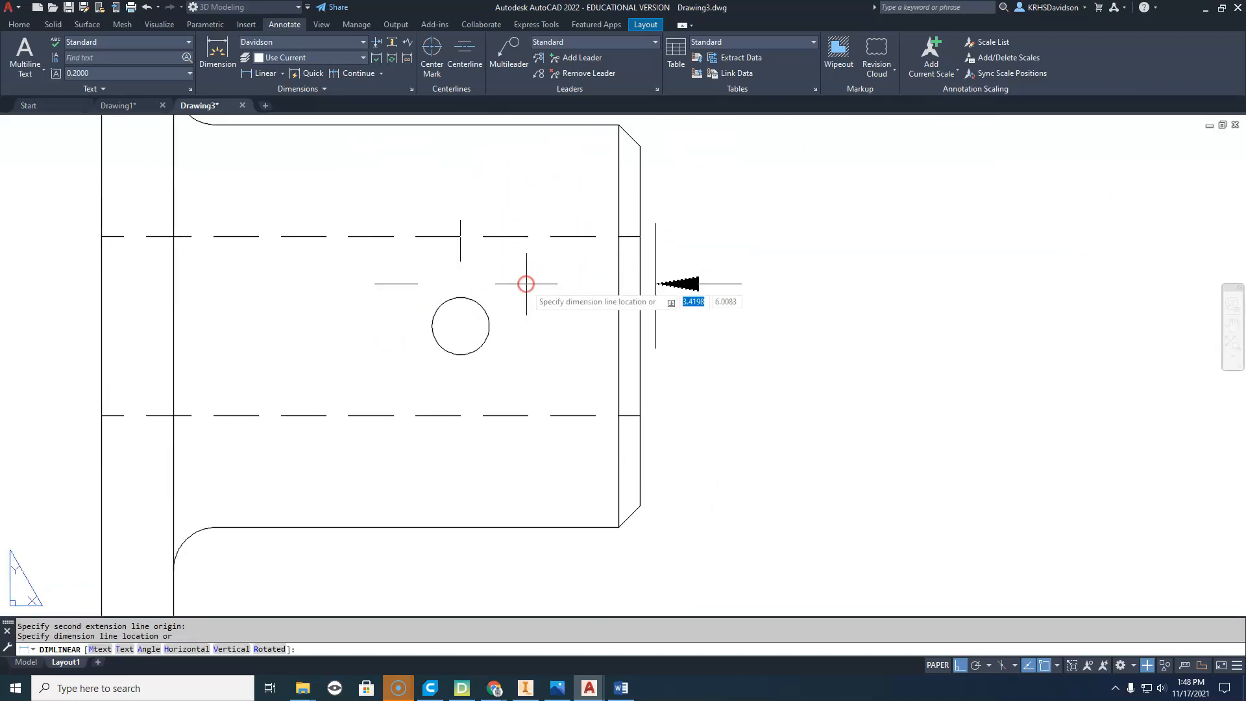
{"action": "key", "text": "Escape"}
{"action": "key", "text": "Escape"}
Add a horizontal linear dimension from the hub's end face to the screw hole's center, placed above the top view
{"action": "left_click", "coordinate": [263, 73]}
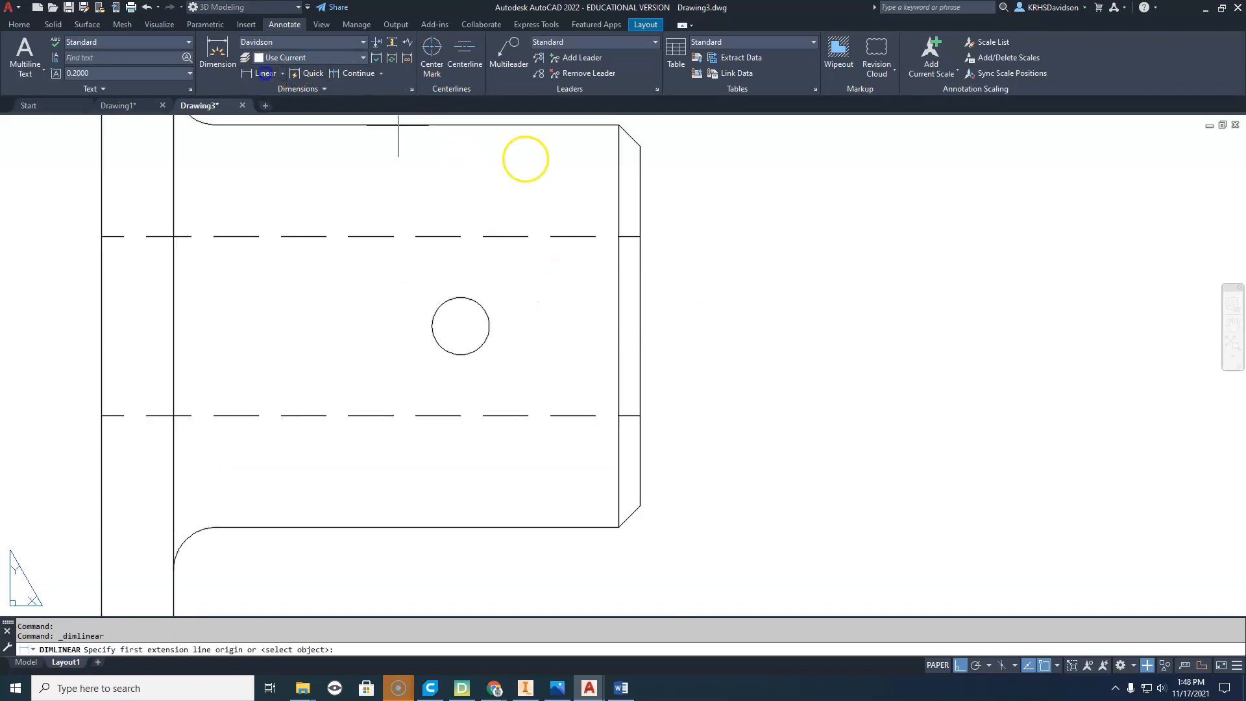
{"action": "left_click", "coordinate": [640, 147]}
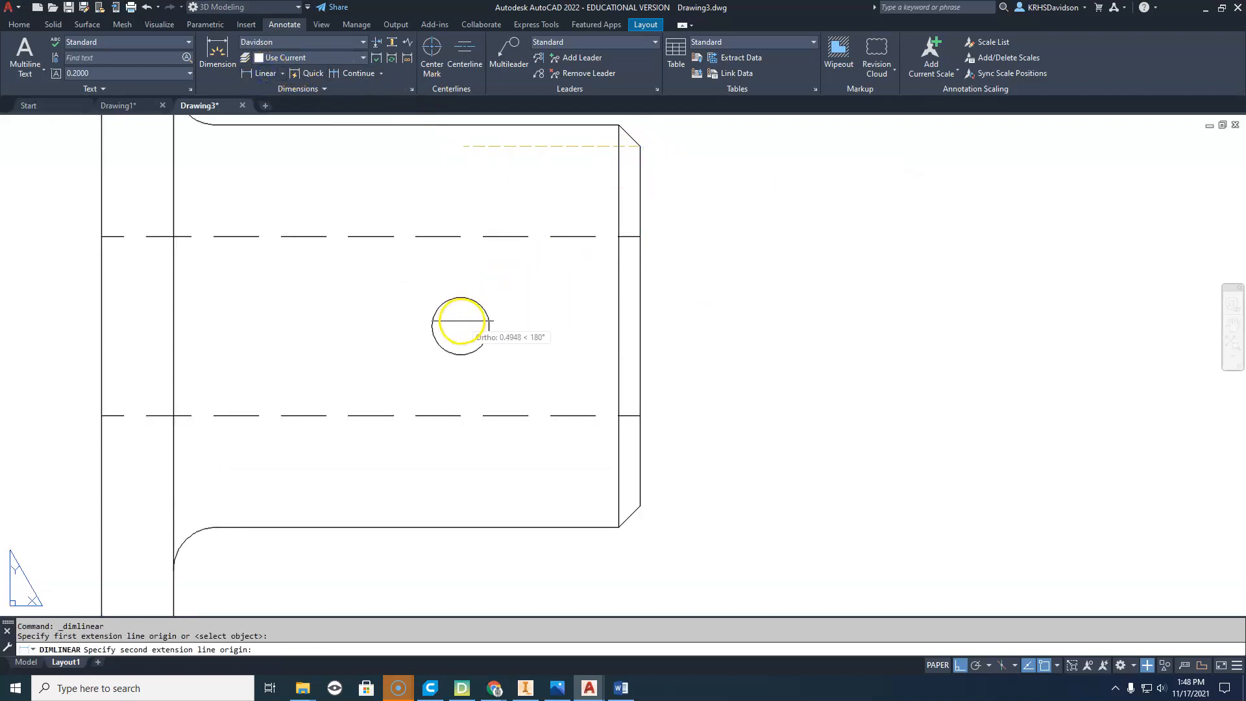
{"action": "left_click", "coordinate": [485, 317]}
{"action": "middle_click_drag", "start_coordinate": [496, 255], "coordinate": [470, 478]}
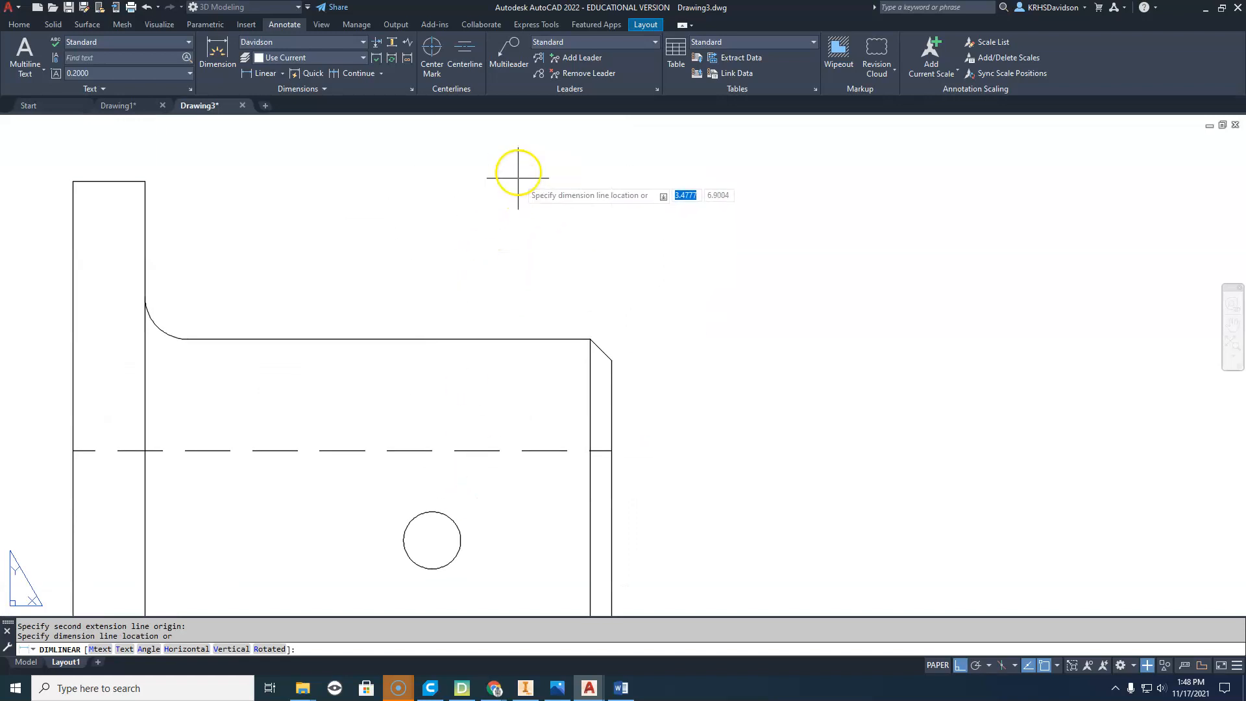
{"action": "middle_click_drag", "start_coordinate": [518, 192], "coordinate": [497, 365]}
{"action": "left_click", "coordinate": [500, 224]}
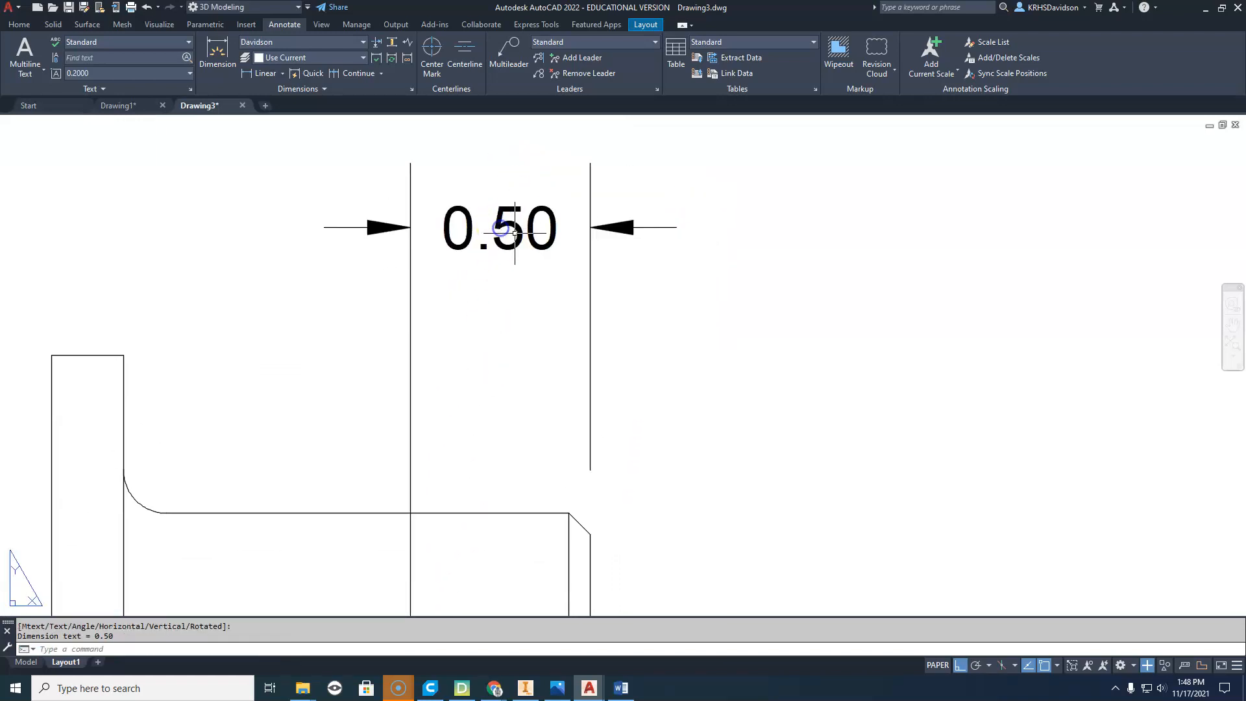
Add a radius dimension to the small screw hole in the top view, placing its text outside the hub
{"action": "scroll", "coordinate": [649, 319], "scroll_direction": "up", "scroll_amount": 2}
{"action": "scroll", "coordinate": [669, 438], "scroll_direction": "down", "scroll_amount": 6}
{"action": "middle_click_drag", "start_coordinate": [687, 453], "coordinate": [689, 391]}
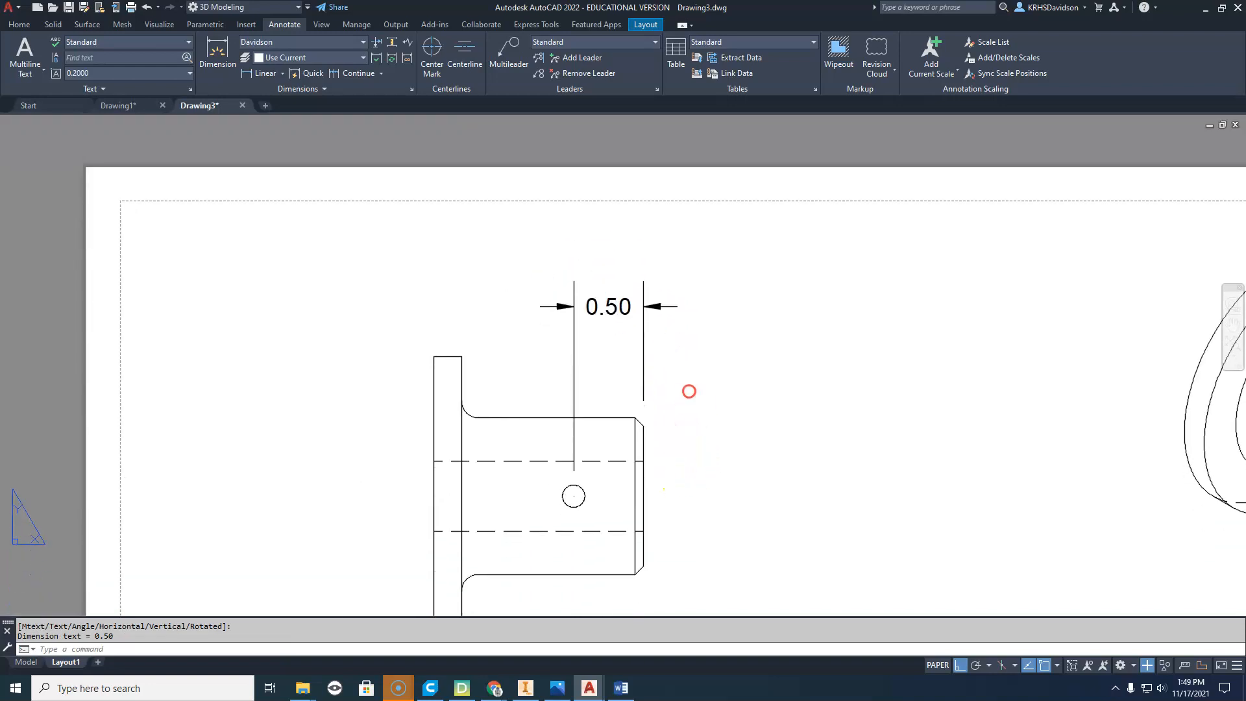
{"action": "middle_click_drag", "start_coordinate": [643, 351], "coordinate": [621, 318]}
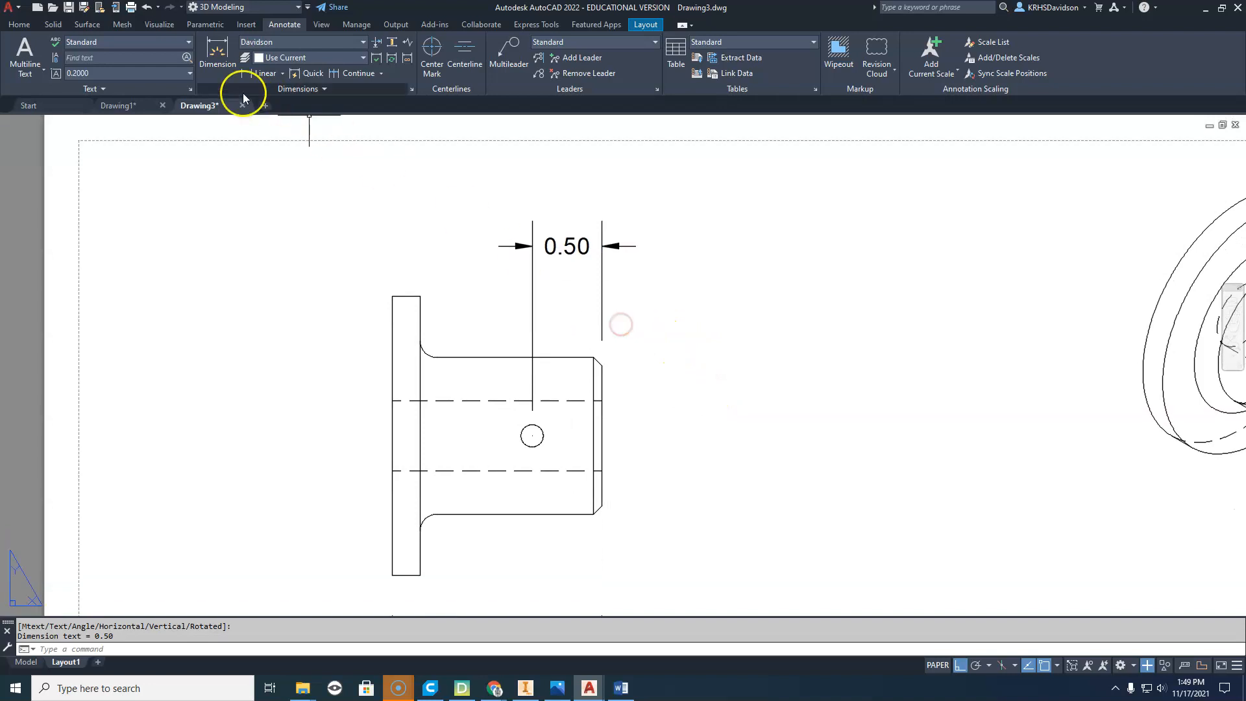
{"action": "left_click", "coordinate": [281, 73]}
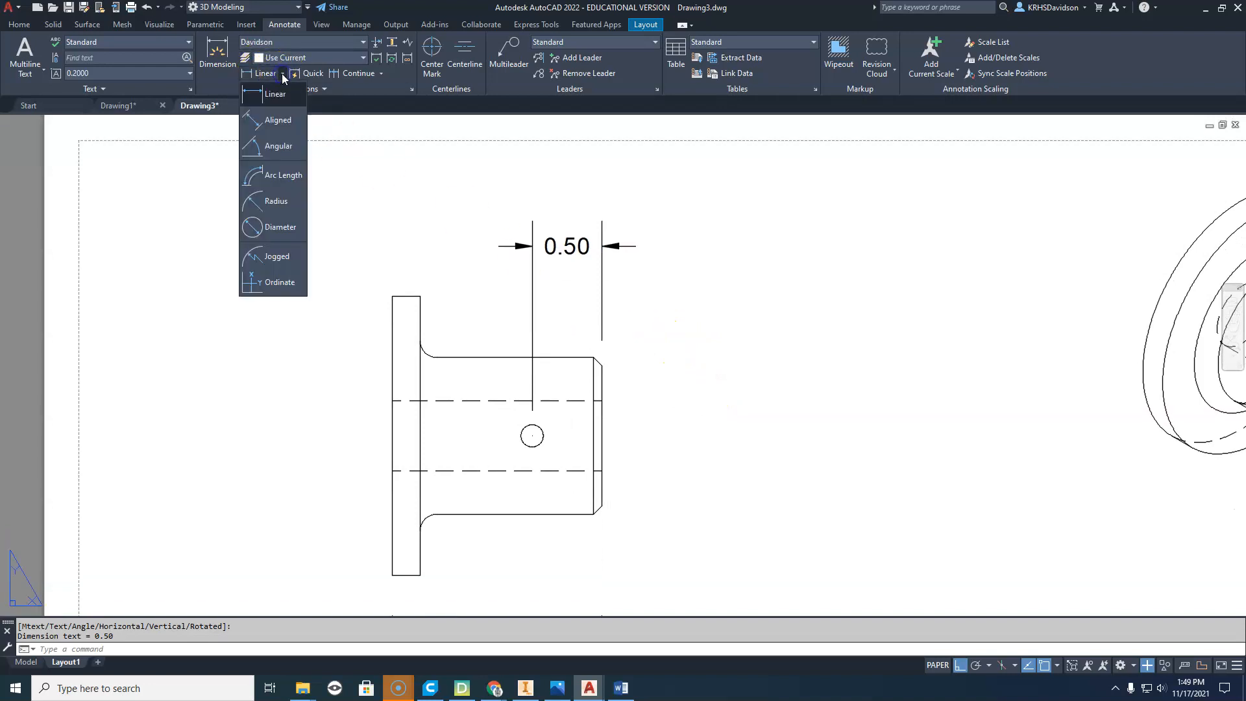
{"action": "left_click", "coordinate": [281, 202]}
{"action": "left_click", "coordinate": [543, 440]}
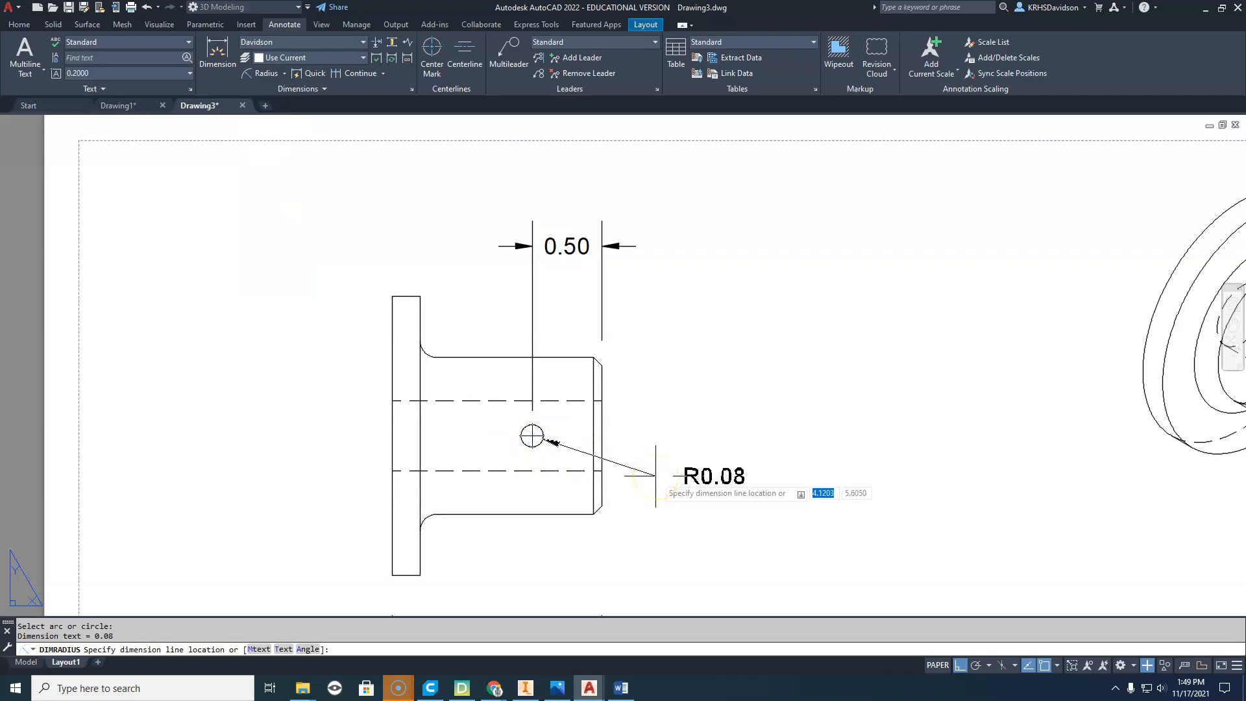
{"action": "left_click", "coordinate": [656, 476]}
Replace the screw hole's radius dimension text with the thread note "10-32 UNC-2A THRU"
{"action": "left_click", "coordinate": [711, 475]}
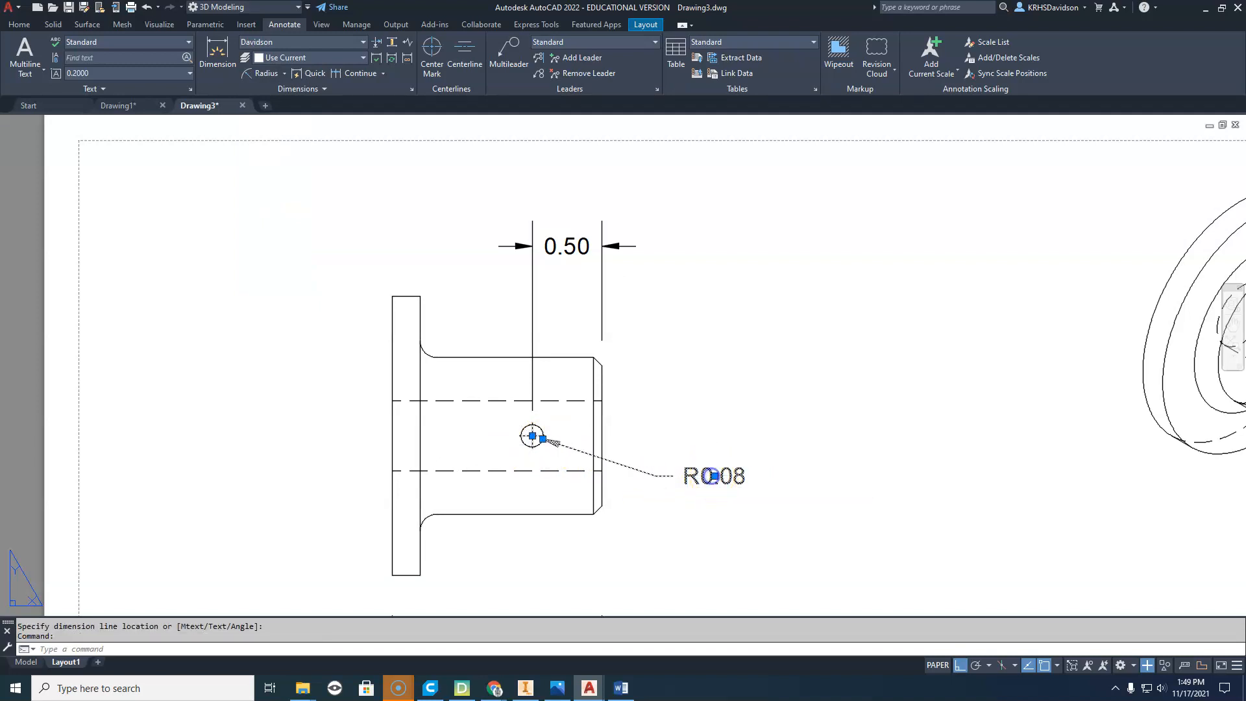
{"action": "double_click", "coordinate": [713, 475]}
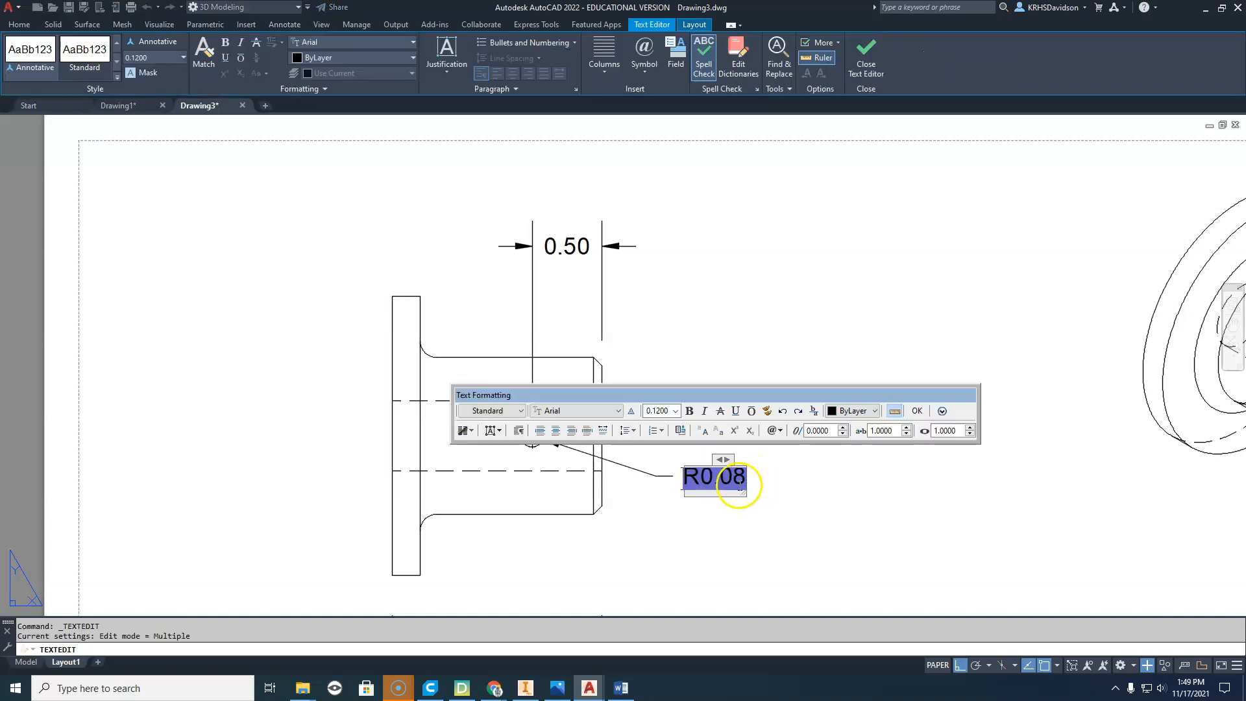
{"action": "key", "text": "Delete"}
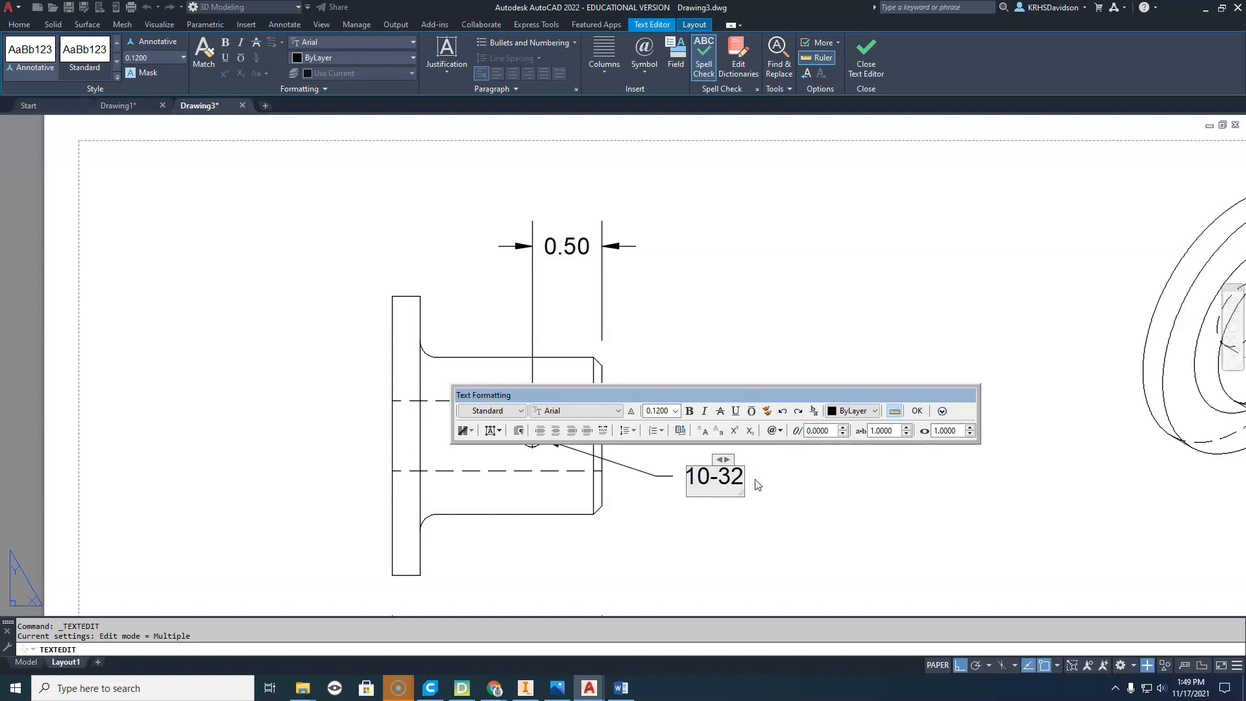
{"action": "type", "text": "unc"}
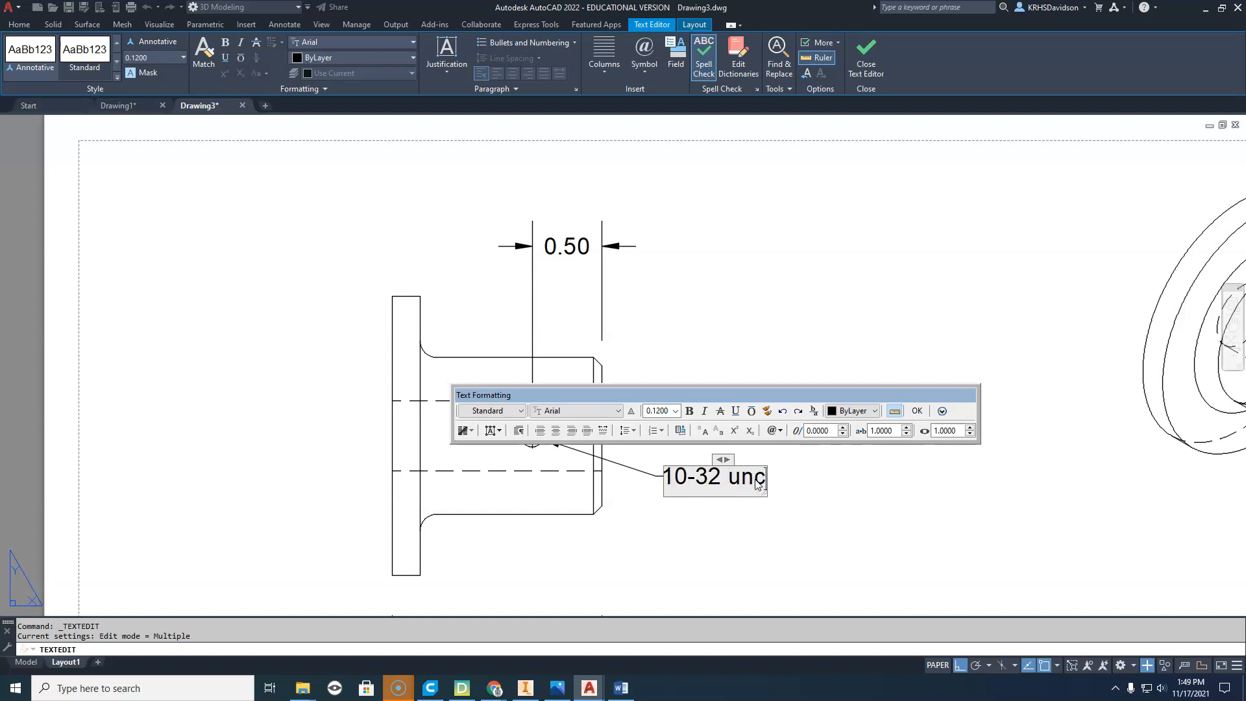
{"action": "key", "text": "BackSpace"}
{"action": "key", "text": "BackSpace"}
{"action": "key", "text": "BackSpace"}
{"action": "key", "text": "BackSpace"}
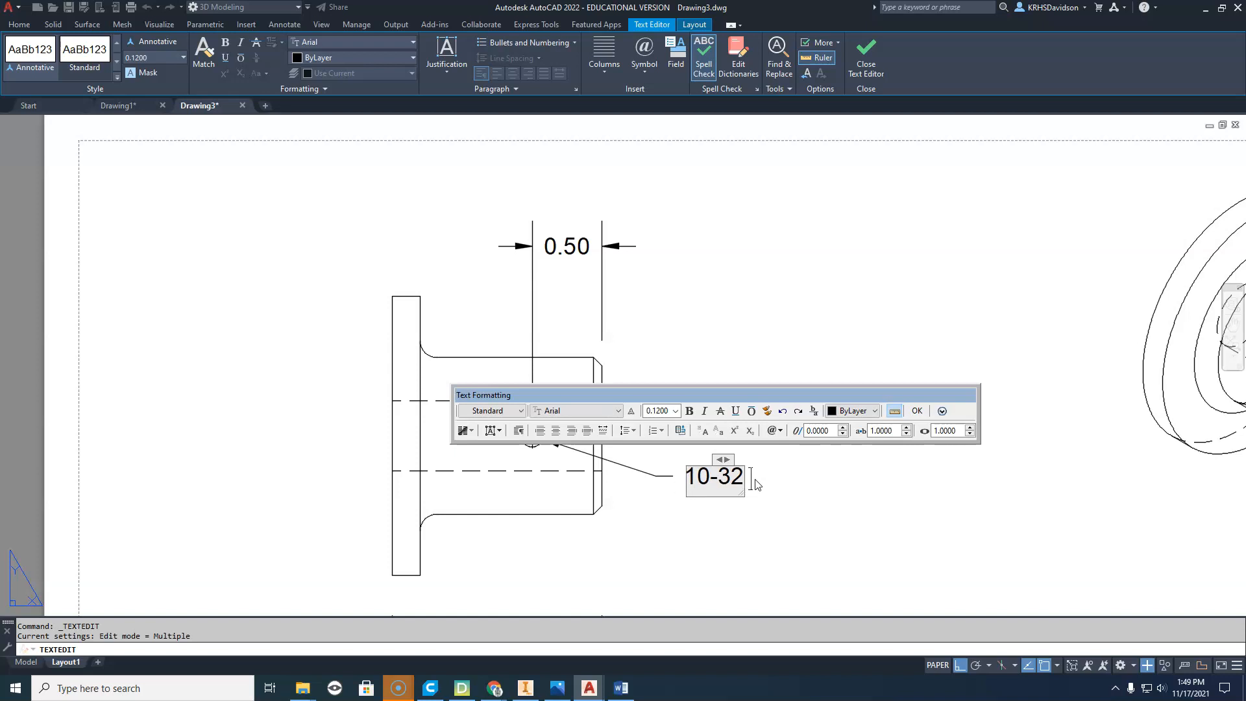
{"action": "type", "text": "UNC"}
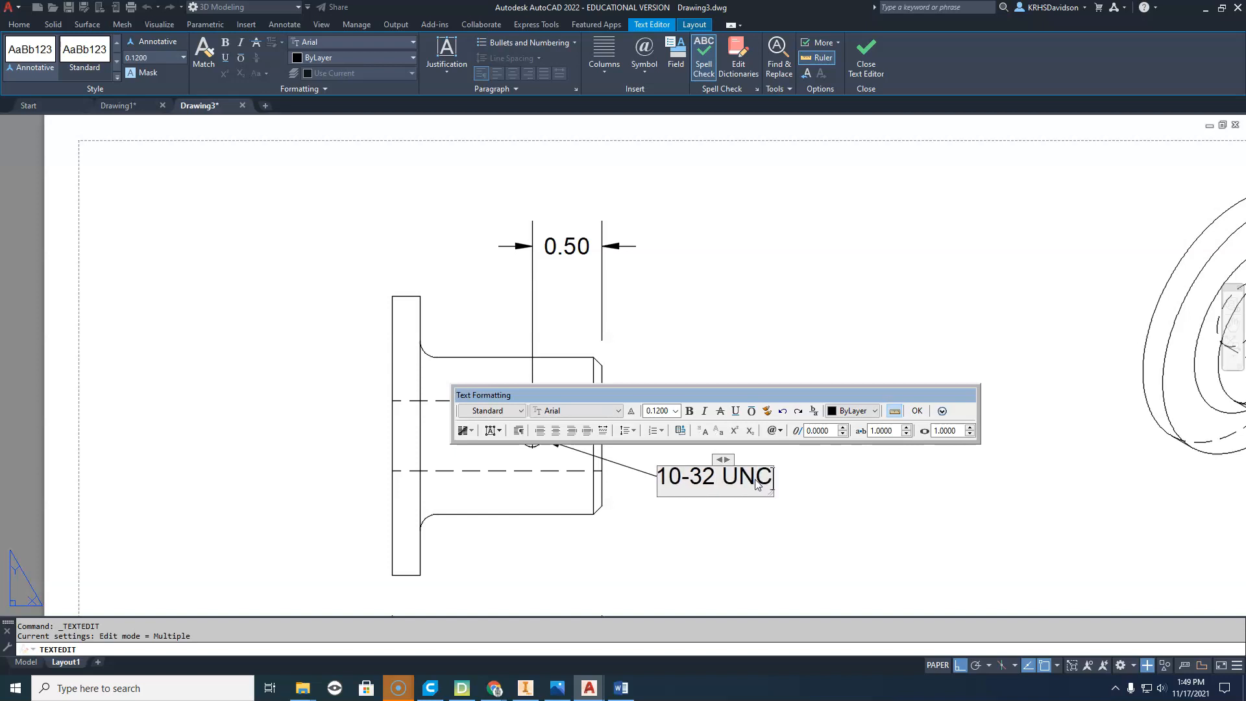
{"action": "type", "text": "-2"}
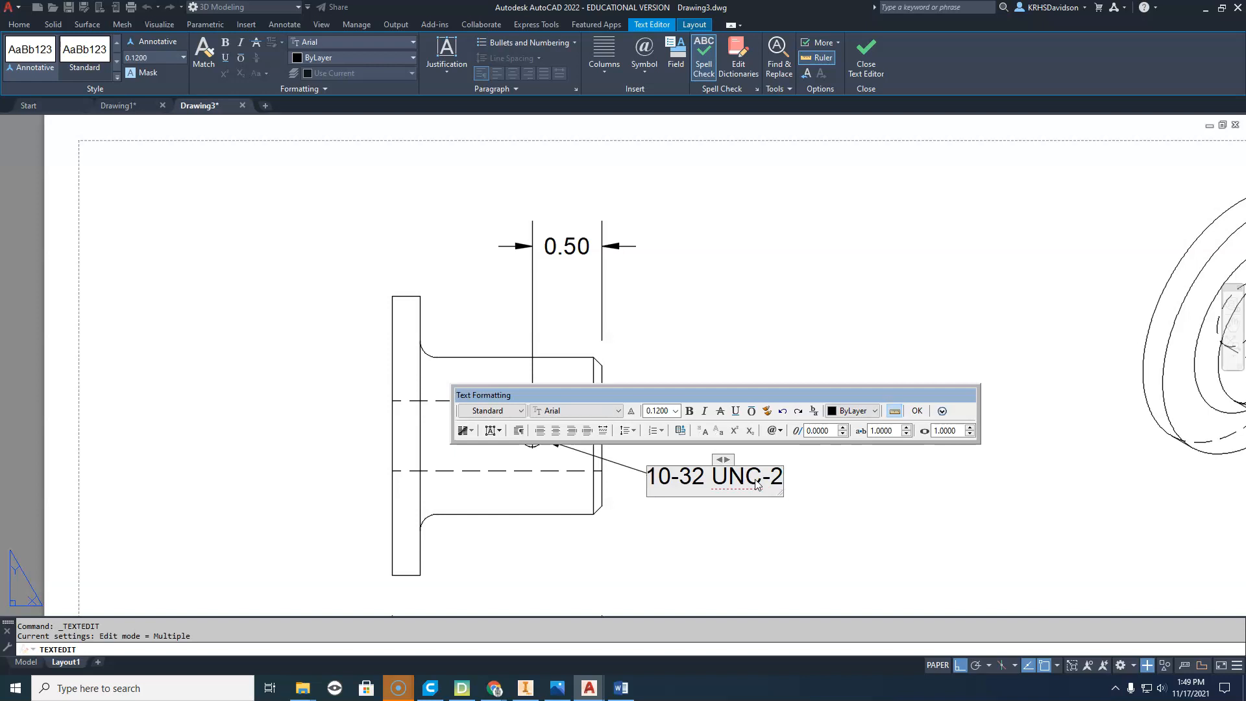
{"action": "type", "text": "A"}
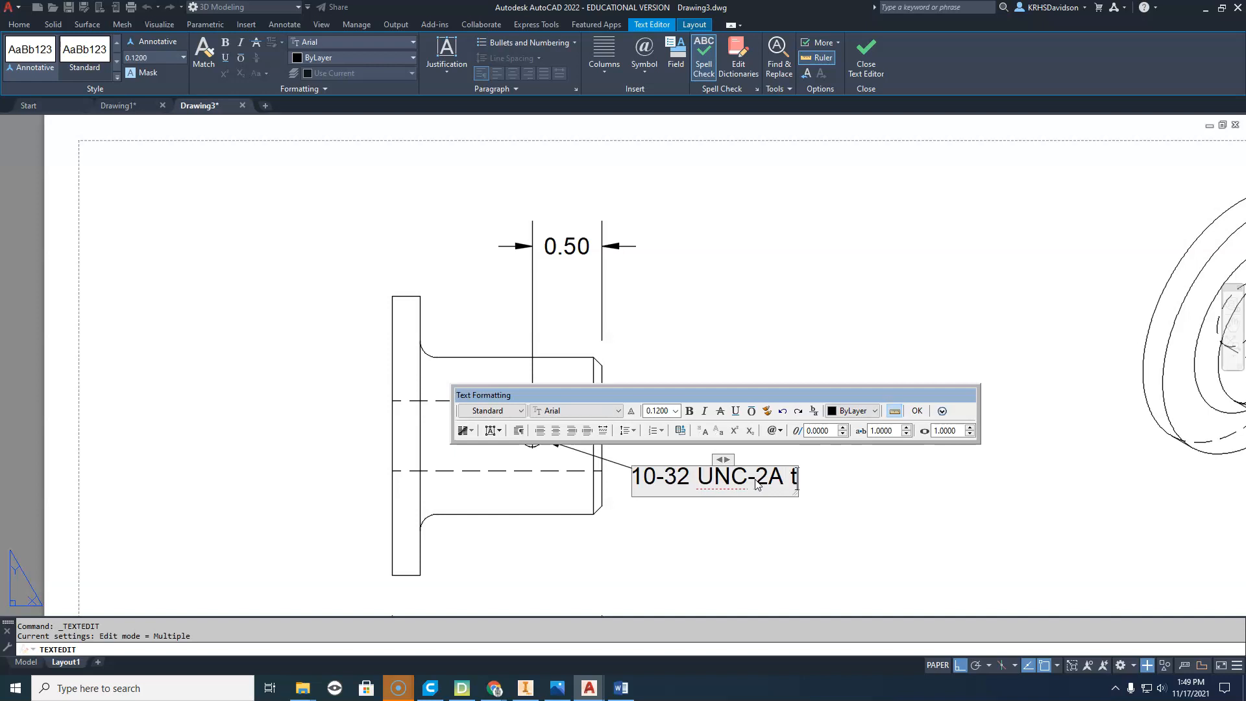
{"action": "type", "text": "THRU"}
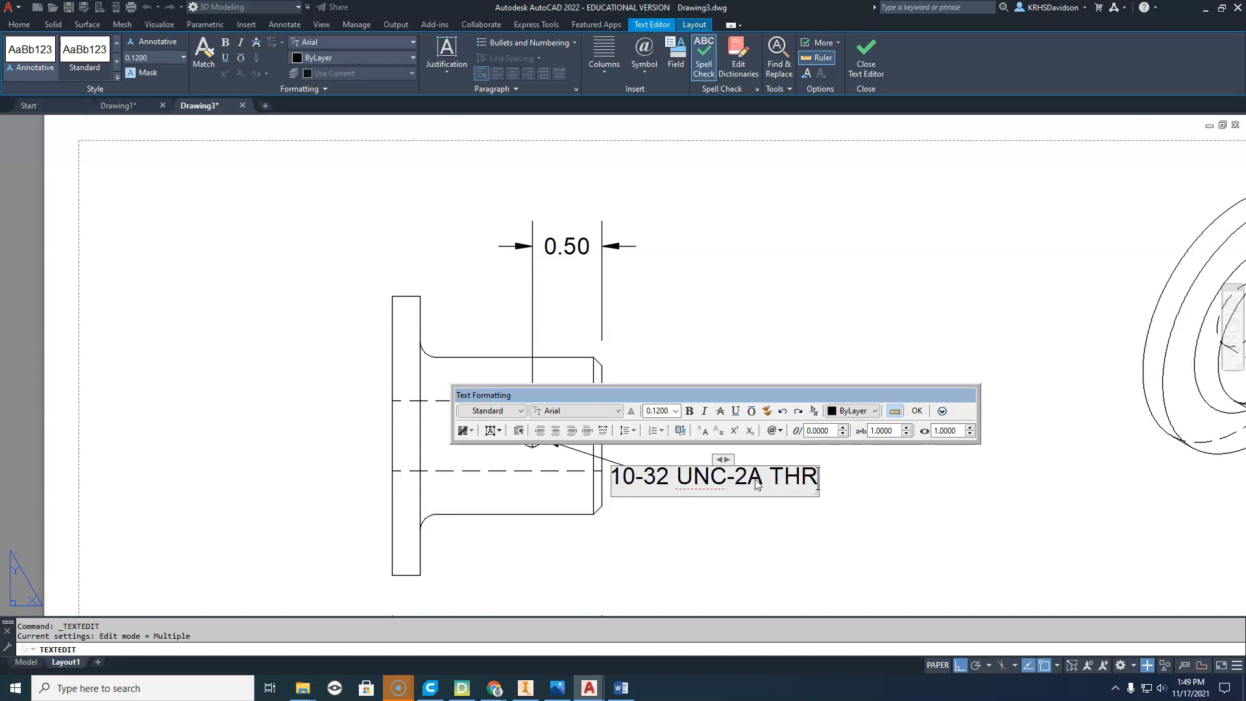
{"action": "left_click", "coordinate": [917, 411]}
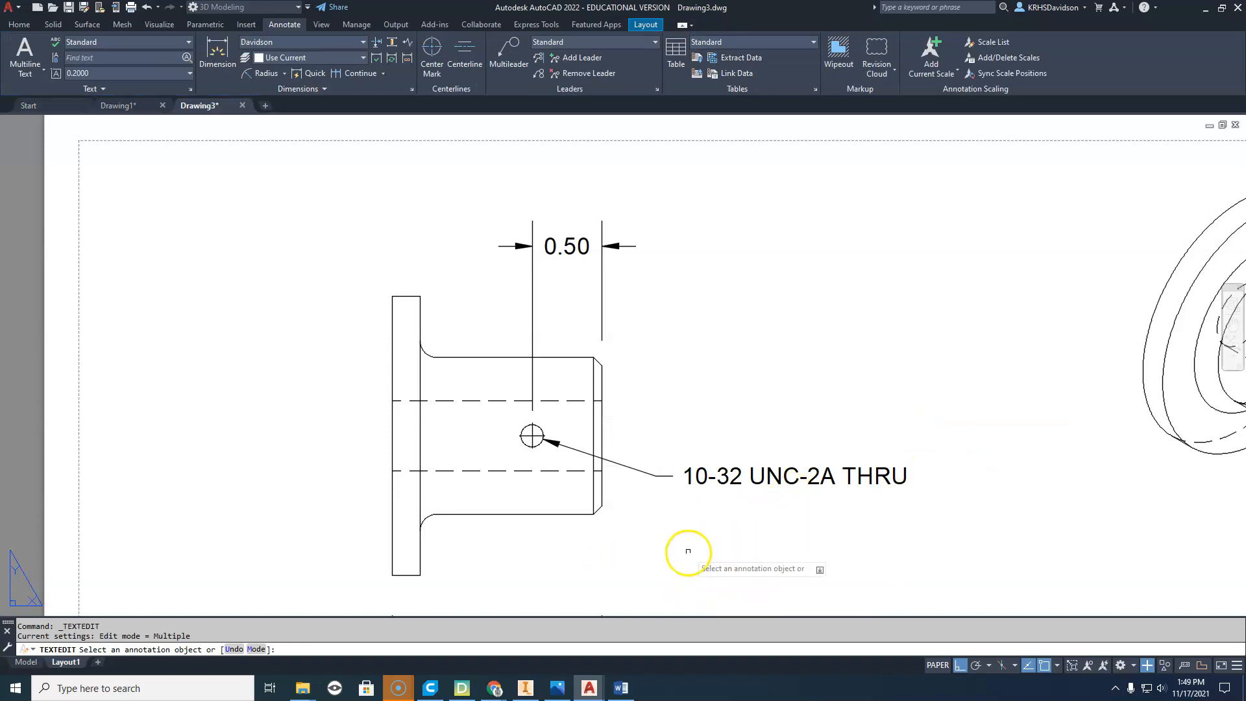
Place a multileader pointing at the hub's lower chamfer in the top view, with its landing below the thread note
{"action": "scroll", "coordinate": [737, 501], "scroll_direction": "down", "scroll_amount": 3}
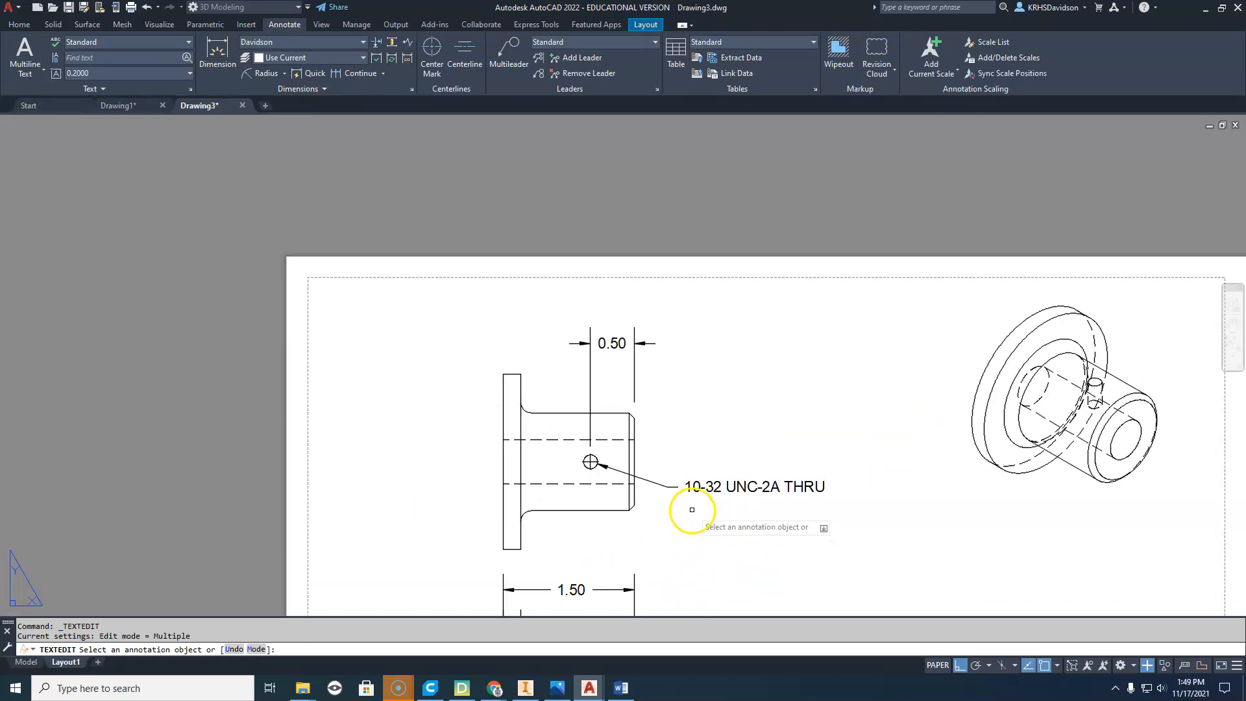
{"action": "left_click", "coordinate": [284, 74]}
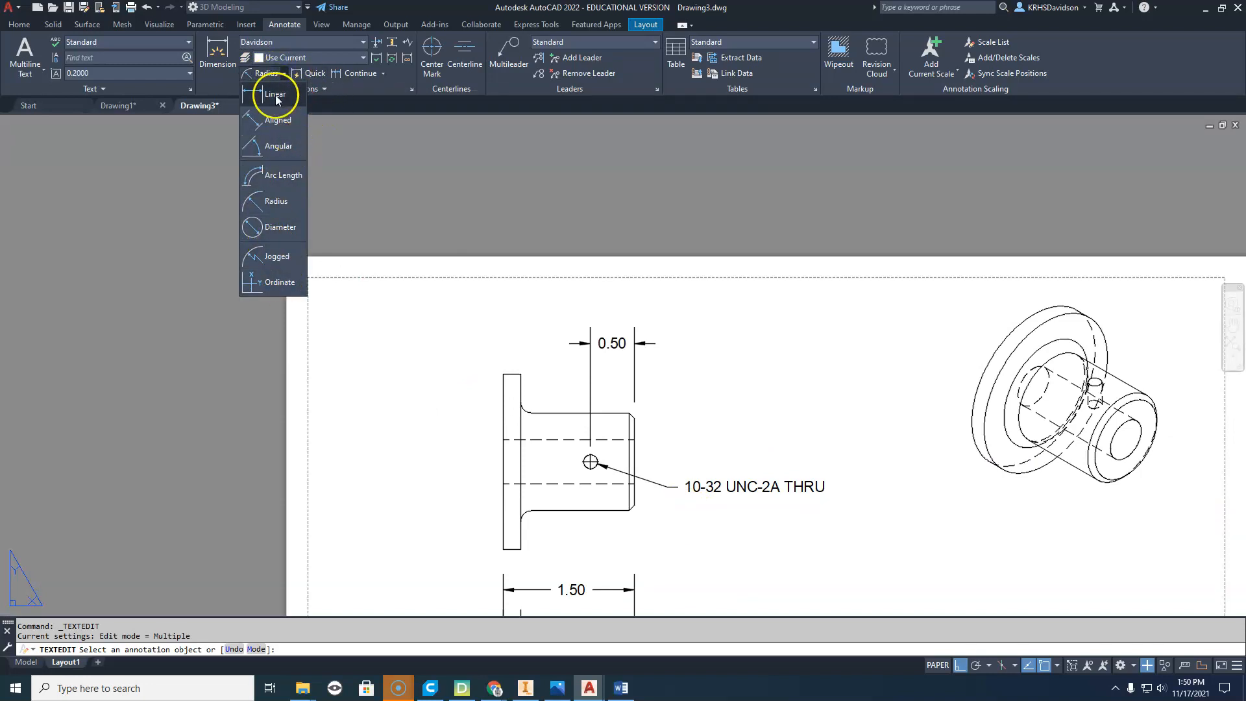
{"action": "left_click", "coordinate": [548, 104]}
{"action": "left_click", "coordinate": [516, 49]}
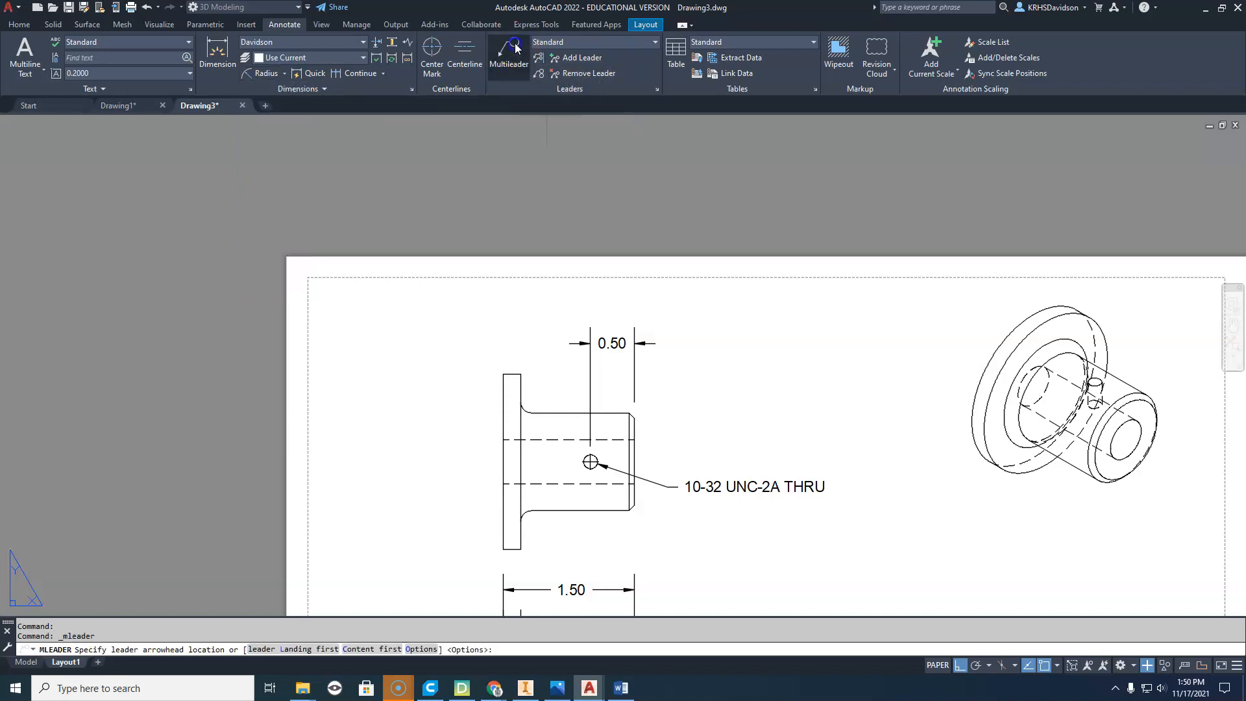
{"action": "scroll", "coordinate": [625, 512], "scroll_direction": "up", "scroll_amount": 4}
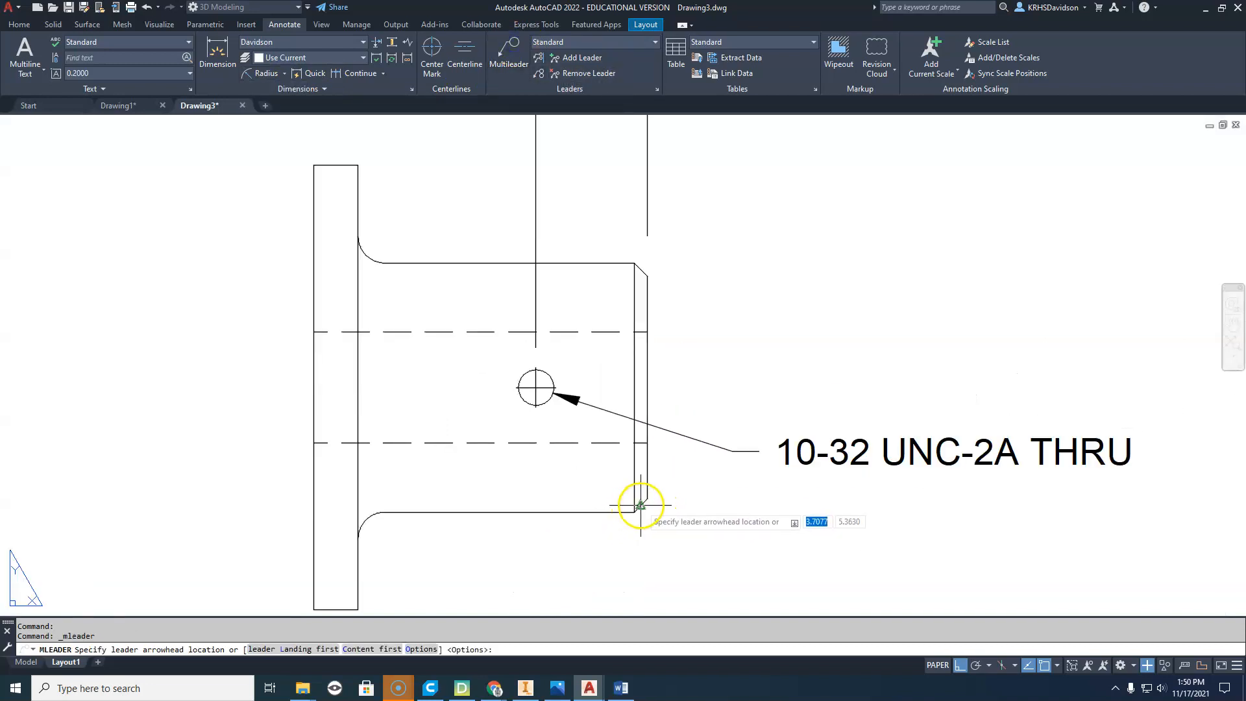
{"action": "left_click", "coordinate": [634, 511]}
{"action": "scroll", "coordinate": [675, 523], "scroll_direction": "up", "scroll_amount": 5}
{"action": "scroll", "coordinate": [684, 532], "scroll_direction": "down", "scroll_amount": 2}
{"action": "key", "text": "F8"}
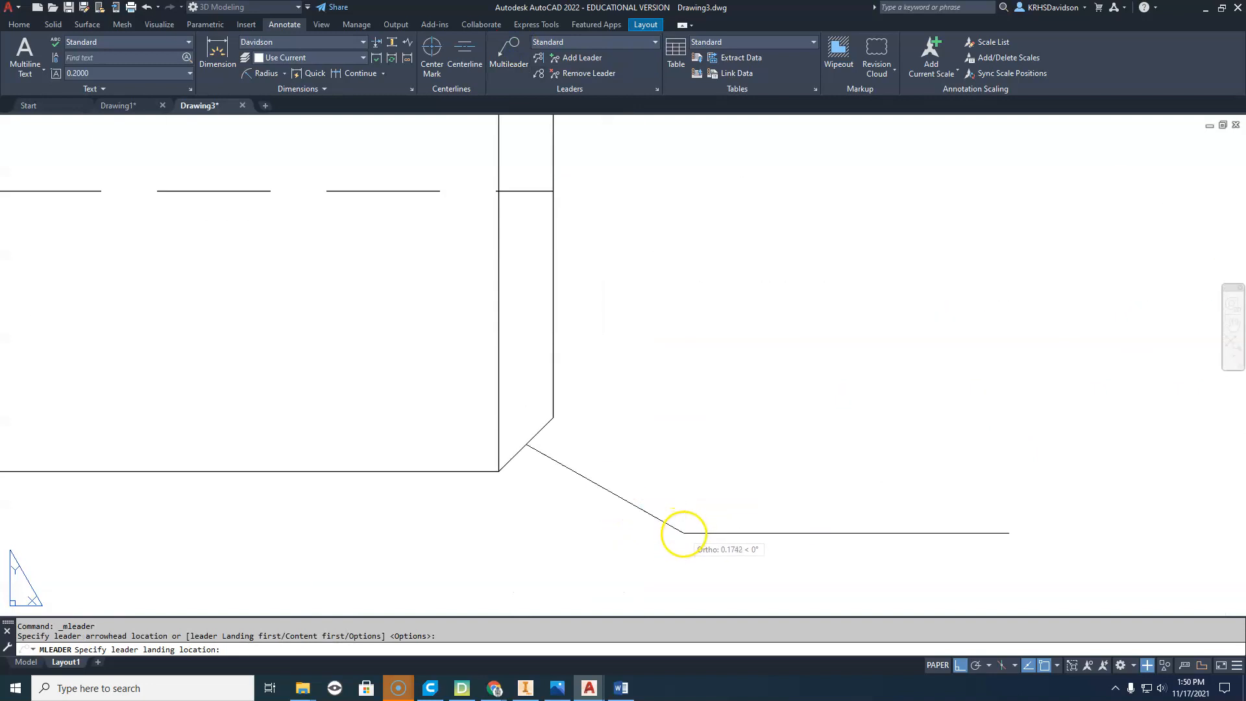
{"action": "middle_click_drag", "start_coordinate": [847, 581], "coordinate": [351, 350]}
{"action": "scroll", "coordinate": [370, 361], "scroll_direction": "up", "scroll_amount": 5}
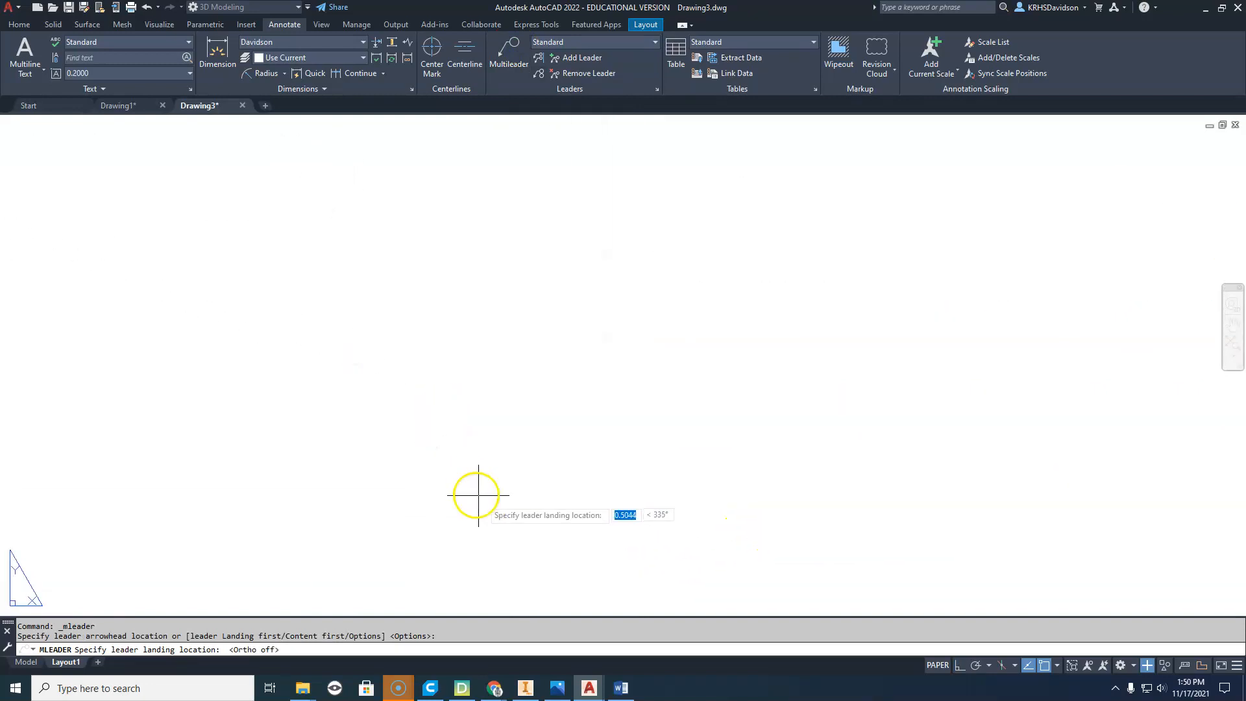
{"action": "scroll", "coordinate": [563, 463], "scroll_direction": "down", "scroll_amount": 4}
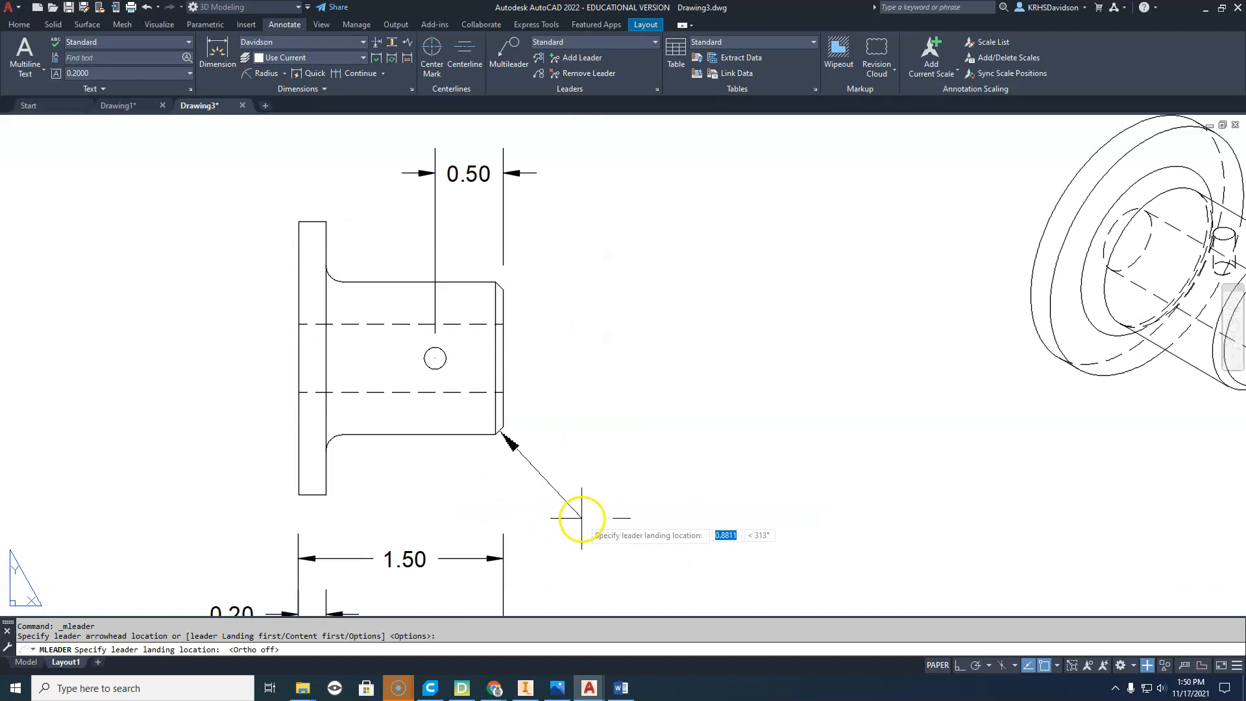
{"action": "left_click", "coordinate": [592, 500]}
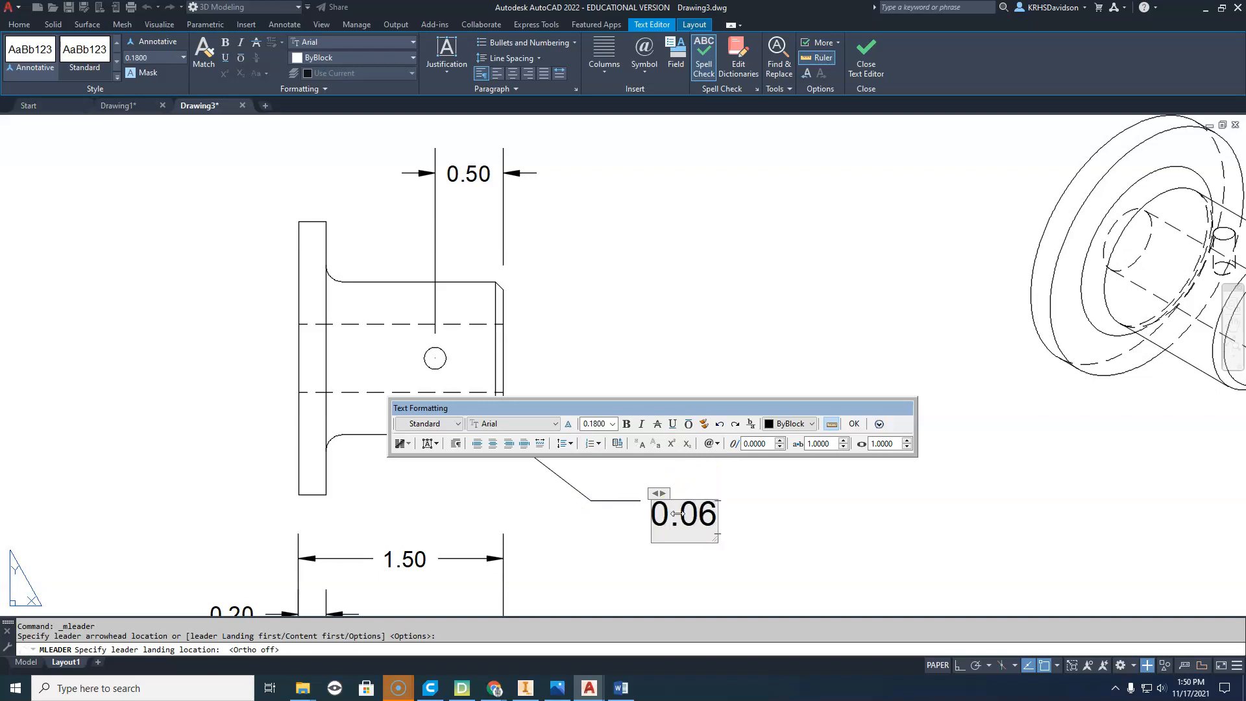
Enter the leader note "0.06 X45° CHAMFER", using the degree symbol after 45
{"action": "type", "text": "0.06 X4"}
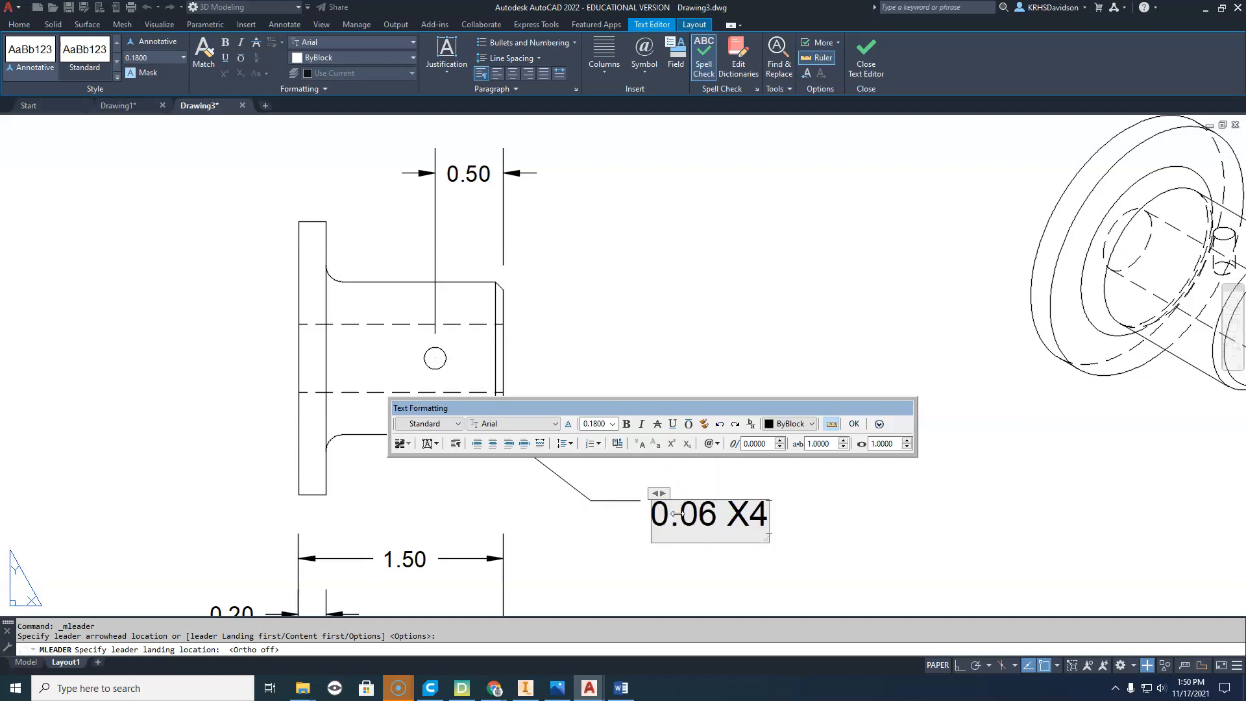
{"action": "left_click", "coordinate": [717, 447]}
{"action": "type", "text": "45"}
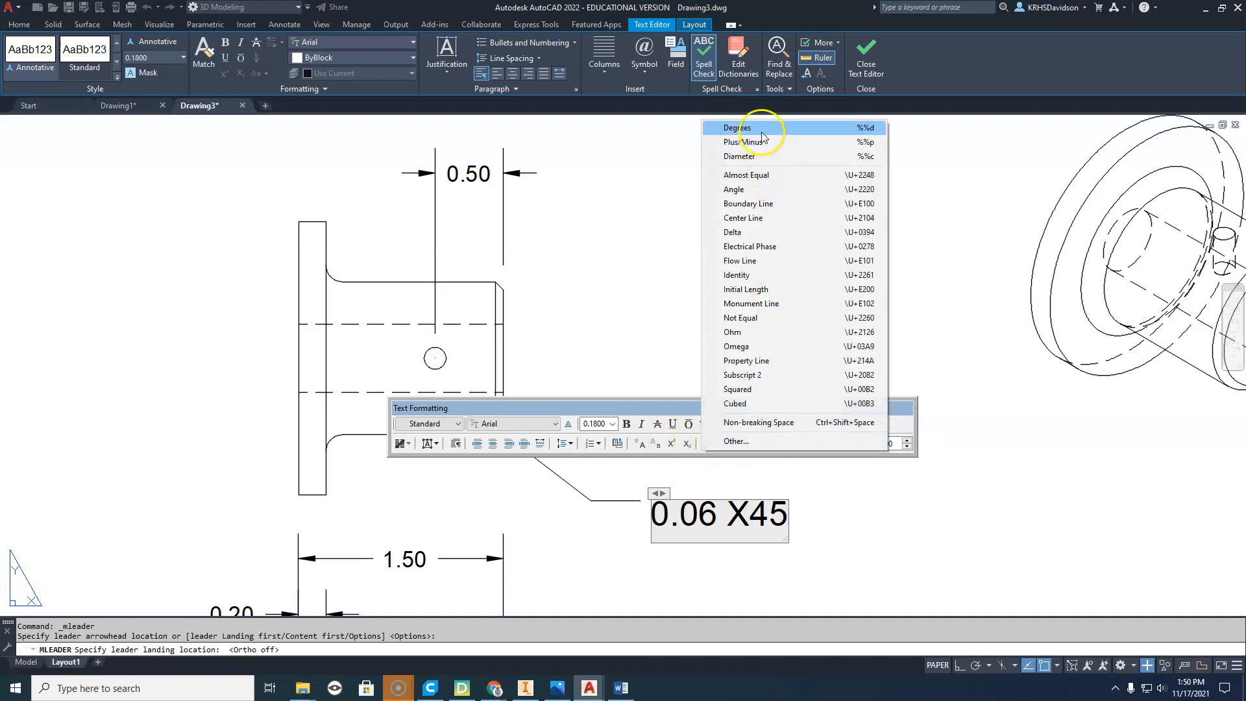
{"action": "left_click", "coordinate": [762, 130]}
{"action": "type", "text": "CHAM"}
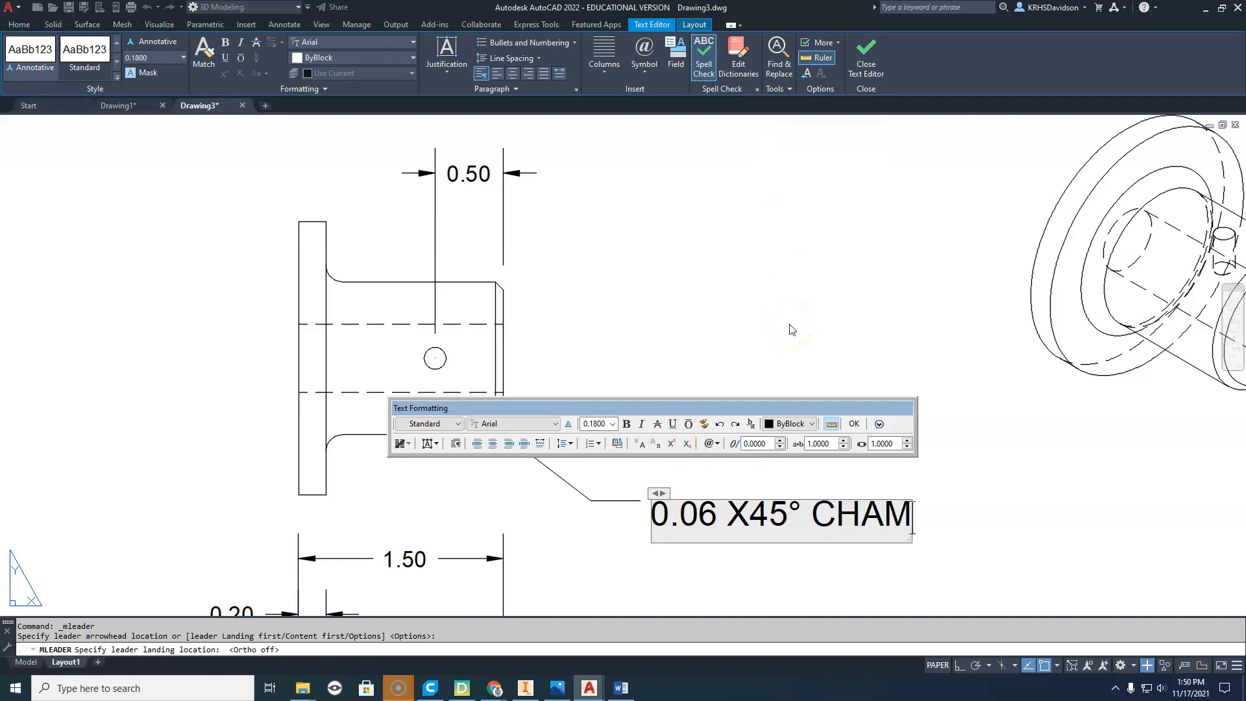
{"action": "type", "text": "FER"}
{"action": "left_click", "coordinate": [854, 423]}
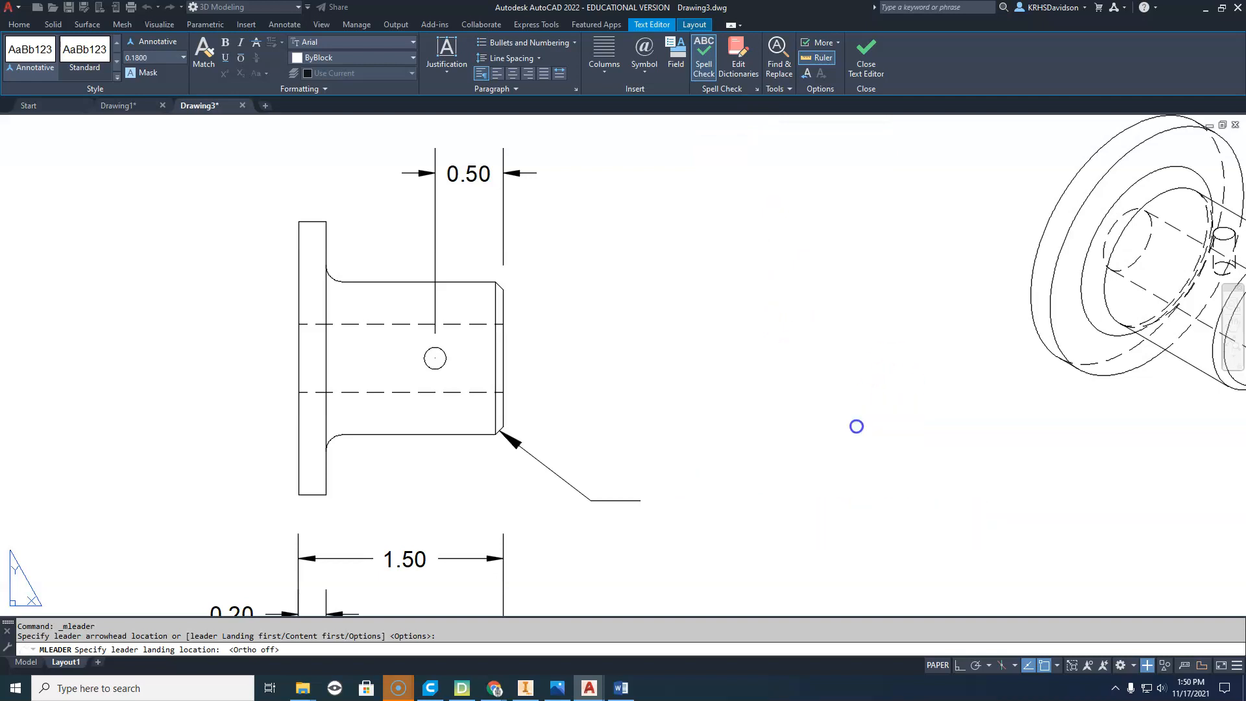
Modify the Standard multileader style to use an arrowhead size of 0.12
{"action": "left_click", "coordinate": [716, 501]}
{"action": "left_click", "coordinate": [657, 90]}
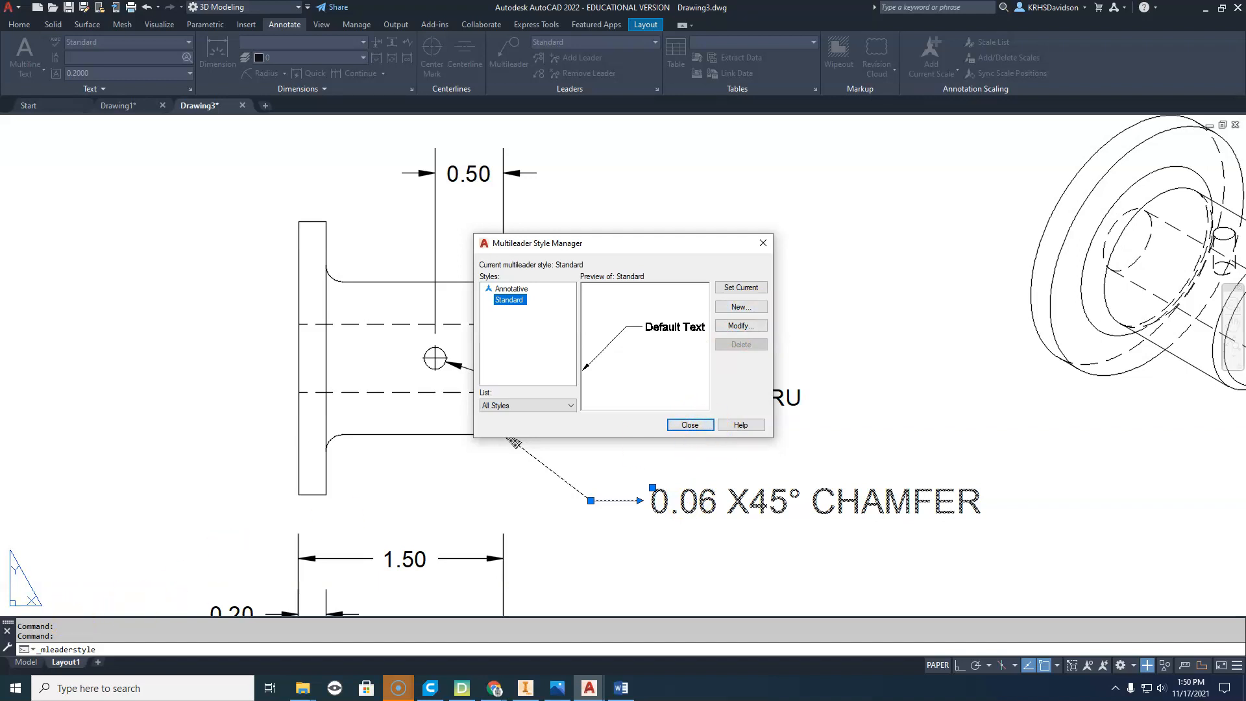
{"action": "left_click", "coordinate": [746, 326]}
{"action": "left_click", "coordinate": [560, 345]}
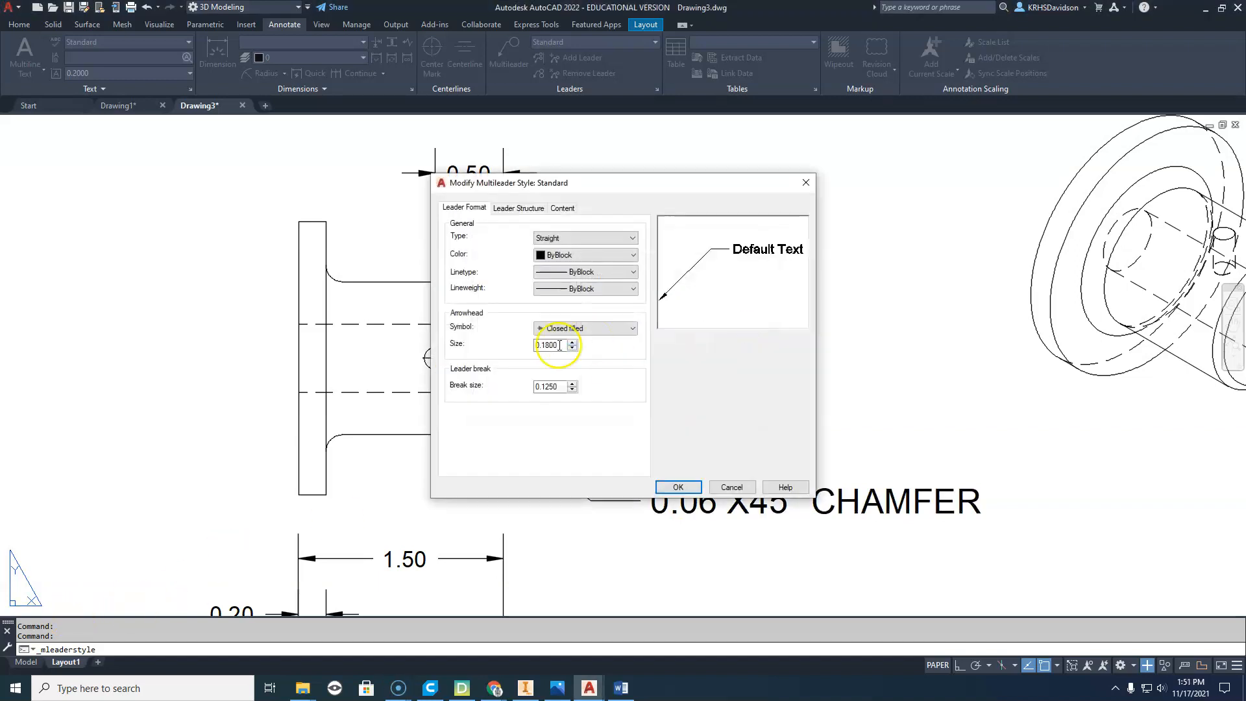
{"action": "double_click", "coordinate": [547, 346]}
{"action": "type", "text": "12"}
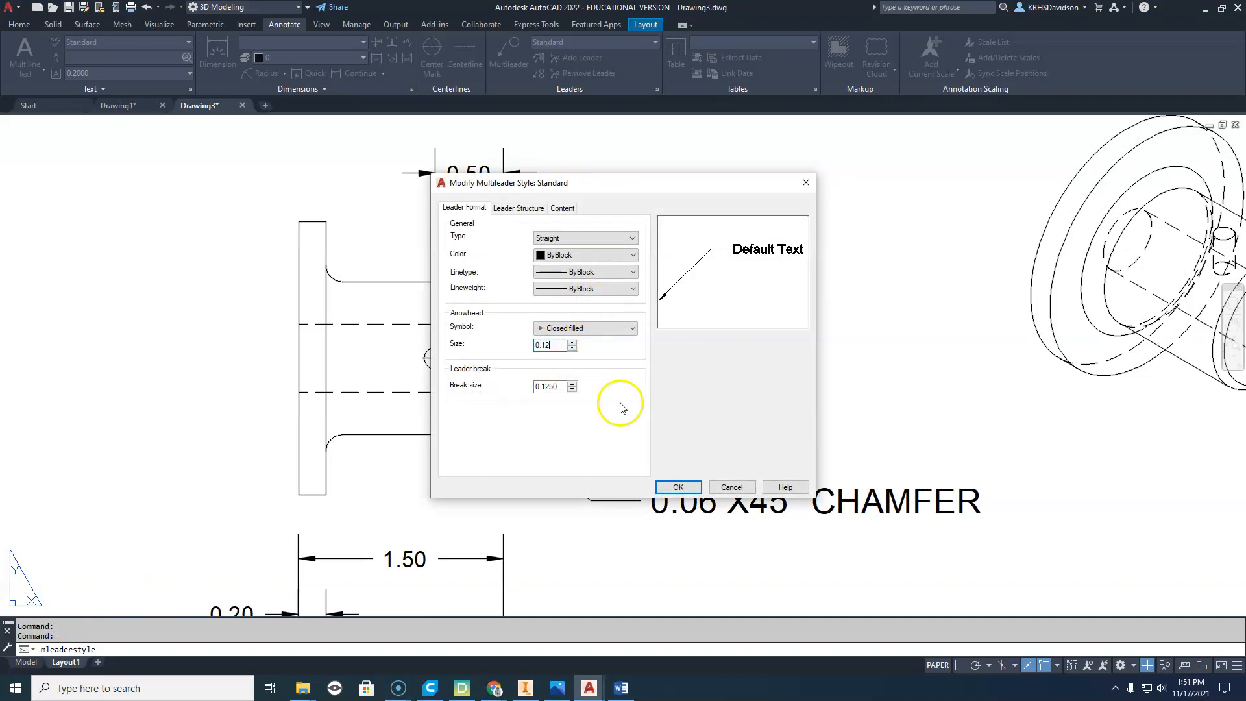
Set the Standard multileader style's text height to 0.1200 and apply the style changes
{"action": "left_click", "coordinate": [540, 209]}
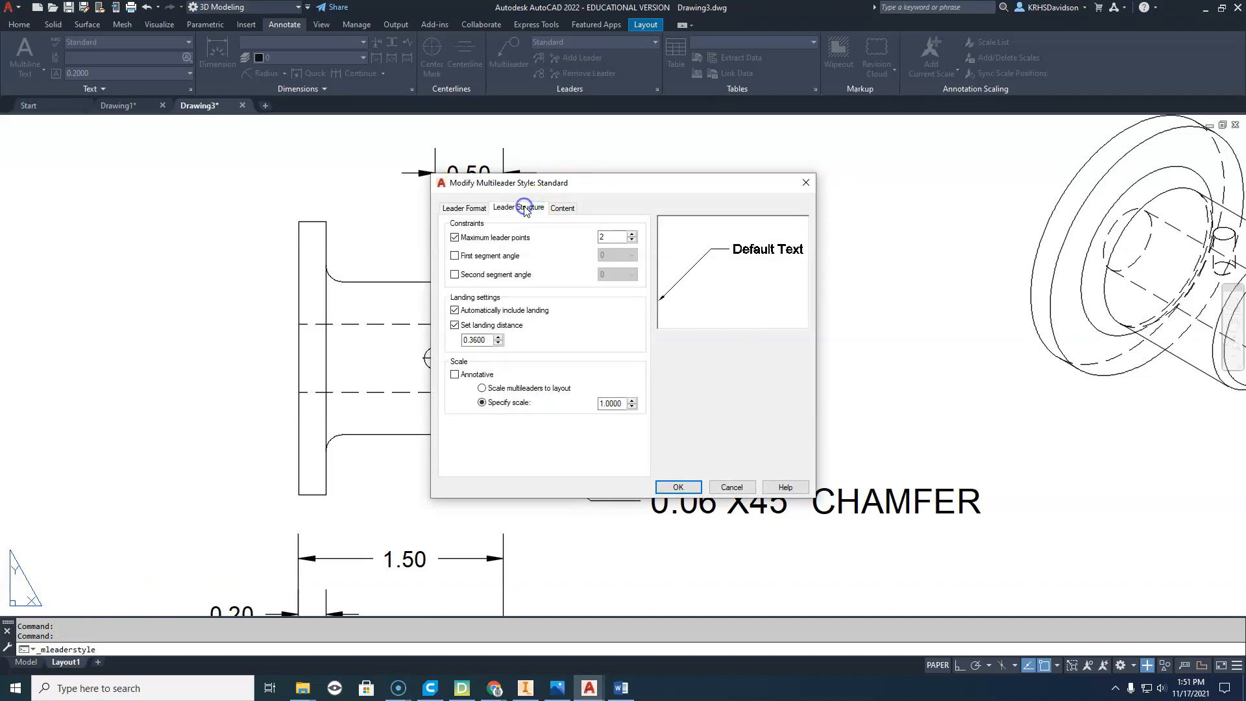
{"action": "left_click", "coordinate": [563, 207]}
{"action": "double_click", "coordinate": [562, 328]}
{"action": "type", "text": "1200"}
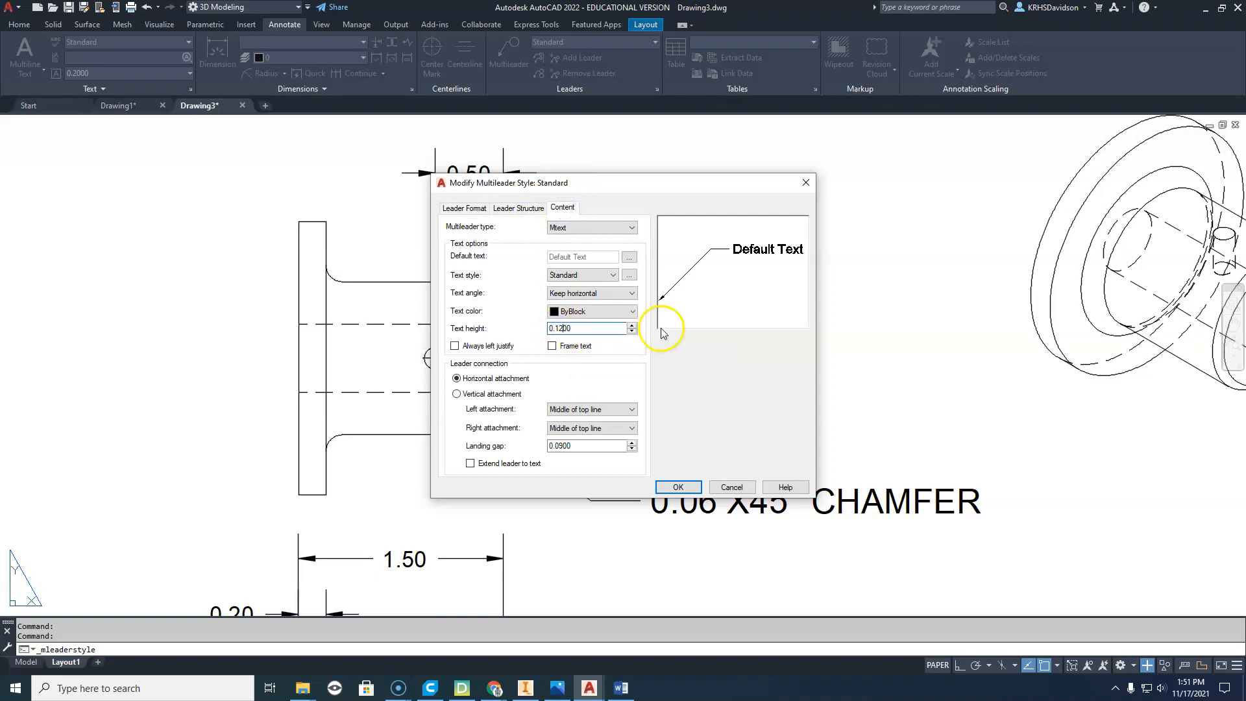
{"action": "left_click", "coordinate": [675, 488]}
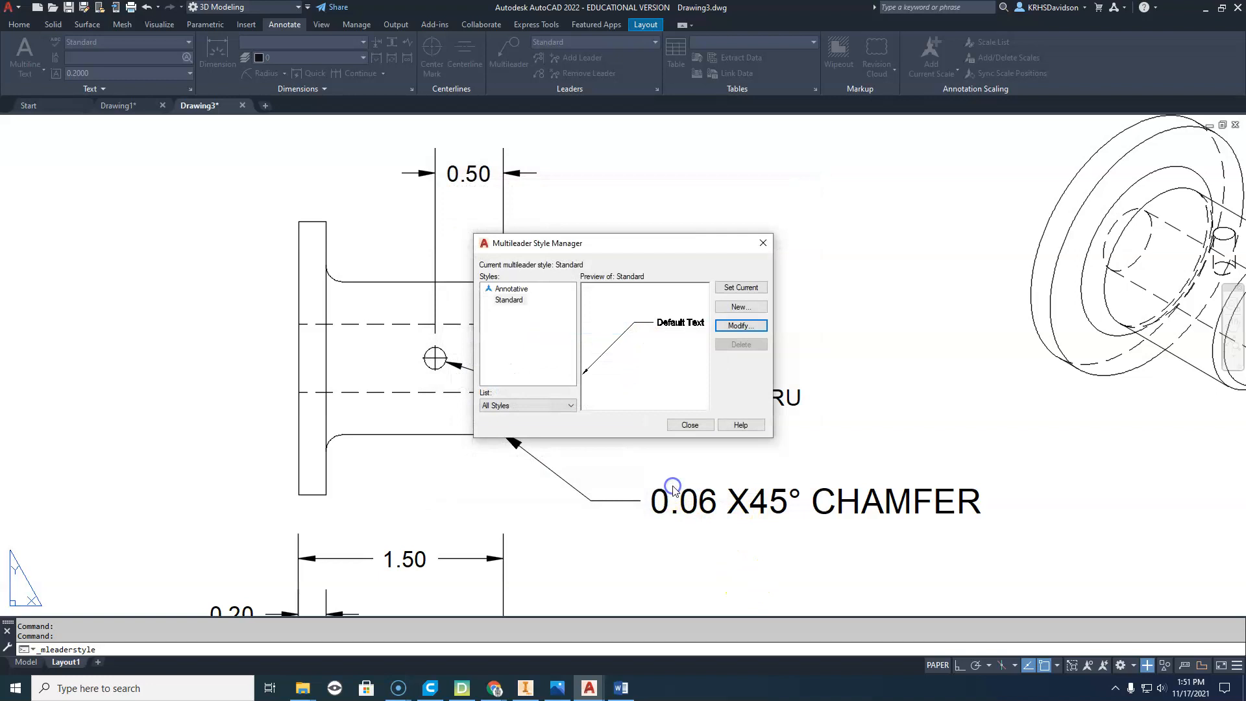
{"action": "left_click", "coordinate": [698, 425]}
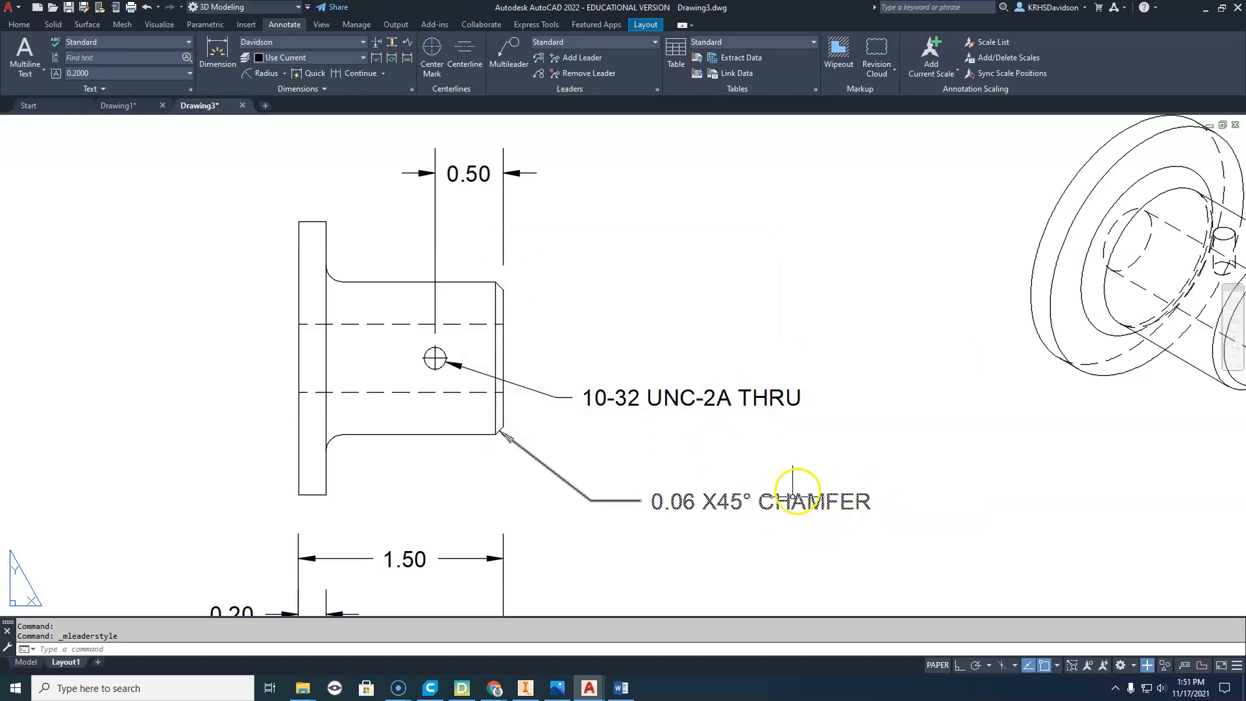
Edit the chamfer note to read "0.06 x 45° CHAMFER", with a lowercase x and a space before 45
{"action": "double_click", "coordinate": [716, 502]}
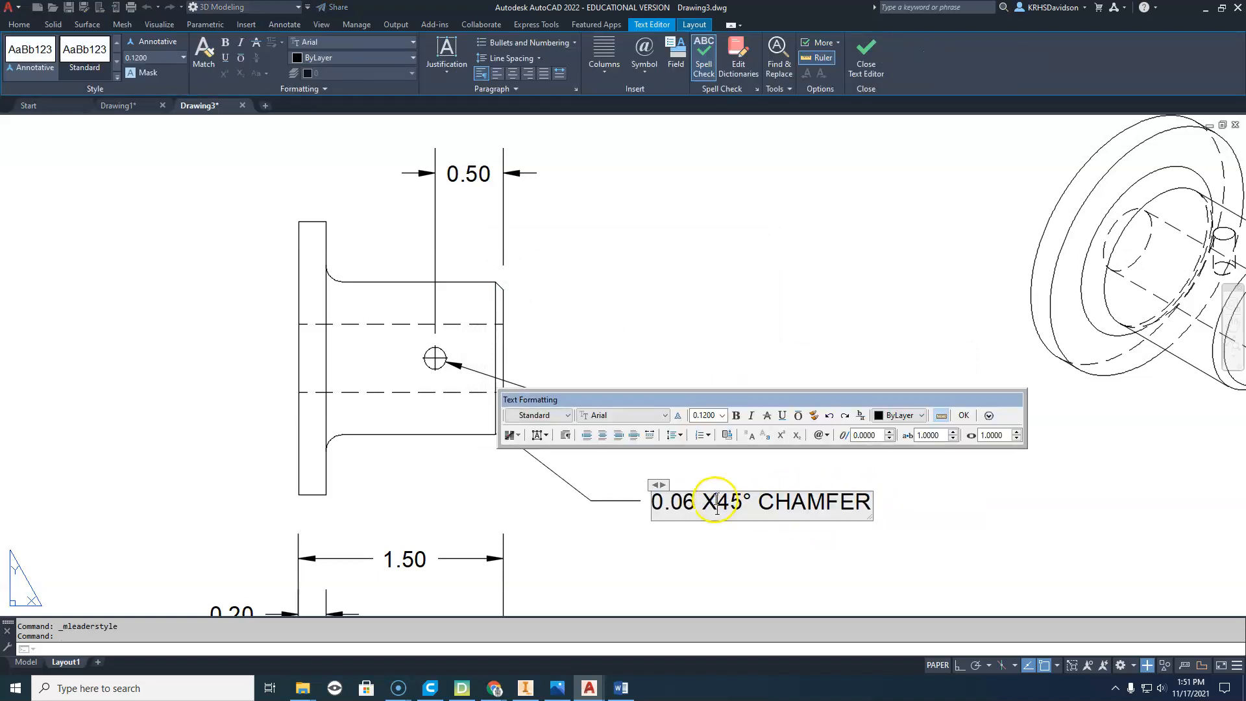
{"action": "type", "text": "x"}
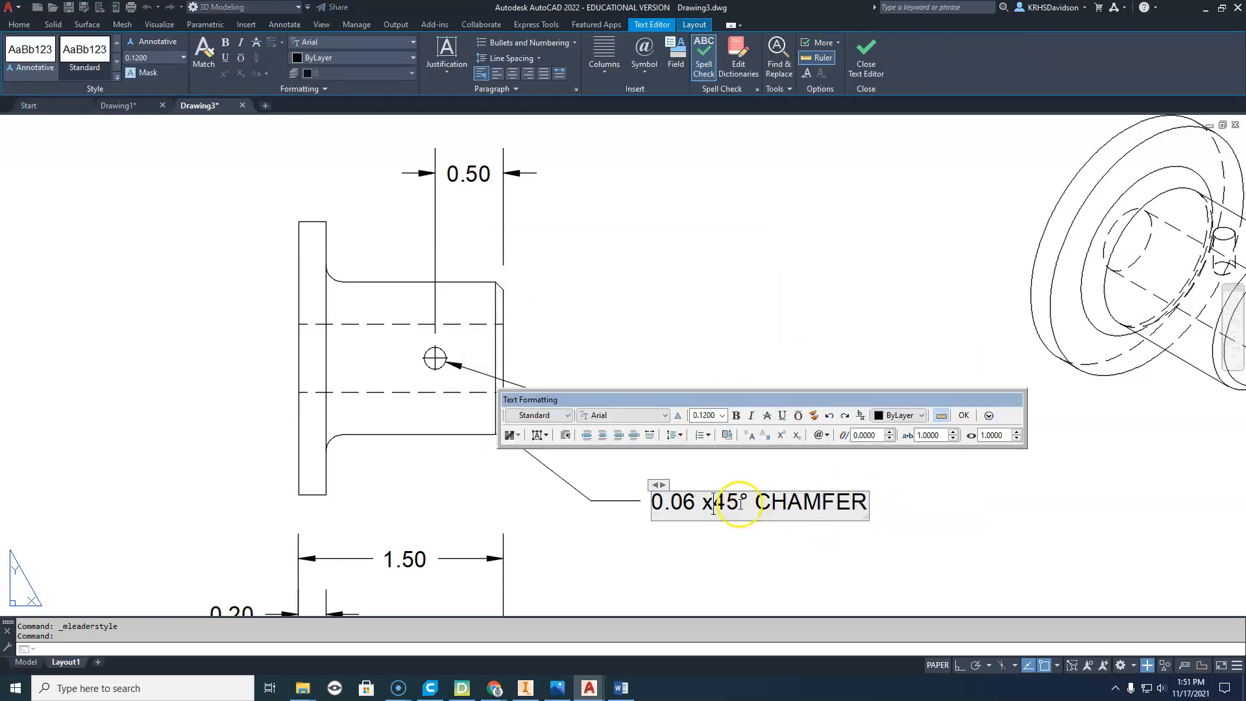
{"action": "left_click", "coordinate": [964, 416]}
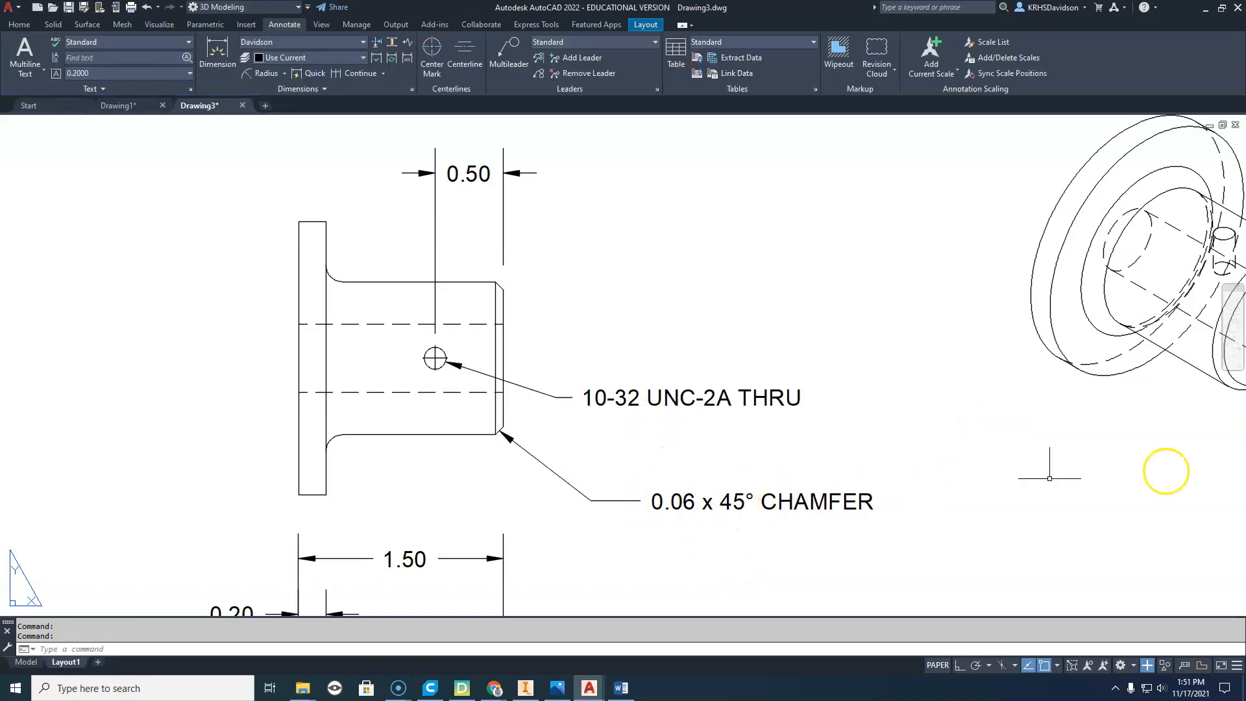
Add a diameter dimension to the central bore in the side view, placing its text outside the flange's upper edge
{"action": "scroll", "coordinate": [695, 473], "scroll_direction": "up", "scroll_amount": 2}
{"action": "scroll", "coordinate": [679, 501], "scroll_direction": "down", "scroll_amount": 4}
{"action": "middle_click_drag", "start_coordinate": [679, 501], "coordinate": [728, 339]}
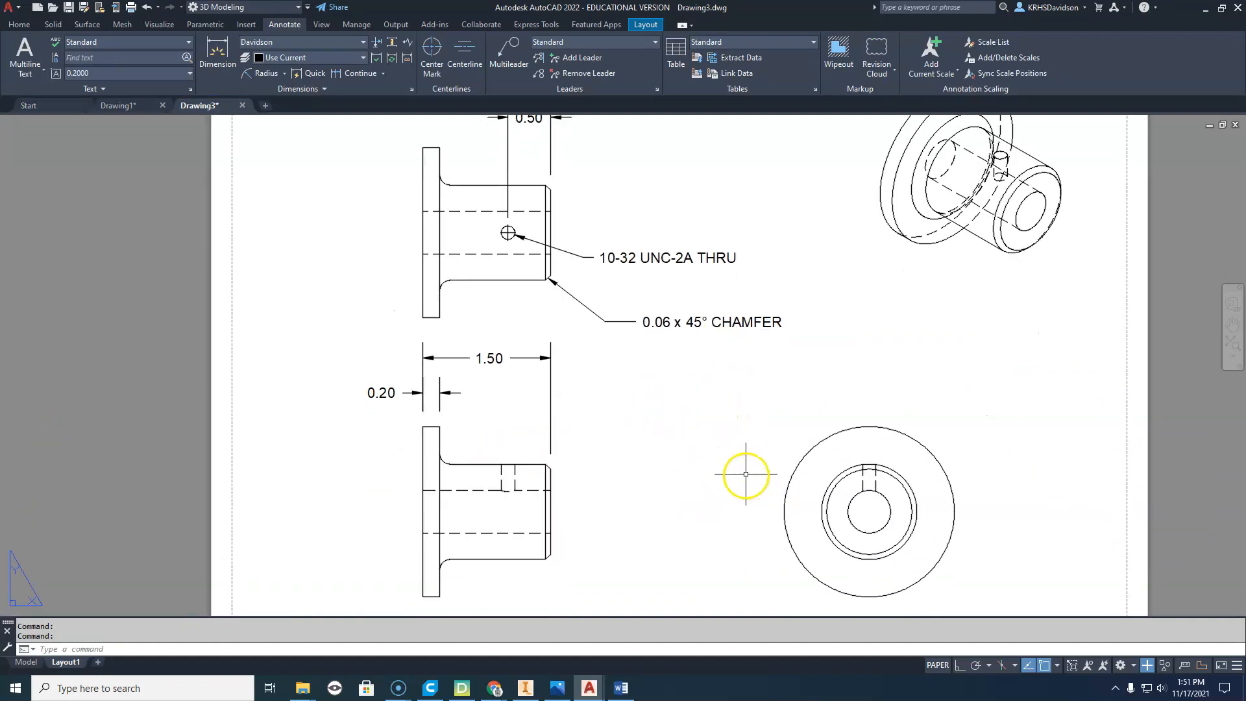
{"action": "middle_click_drag", "start_coordinate": [757, 422], "coordinate": [597, 411]}
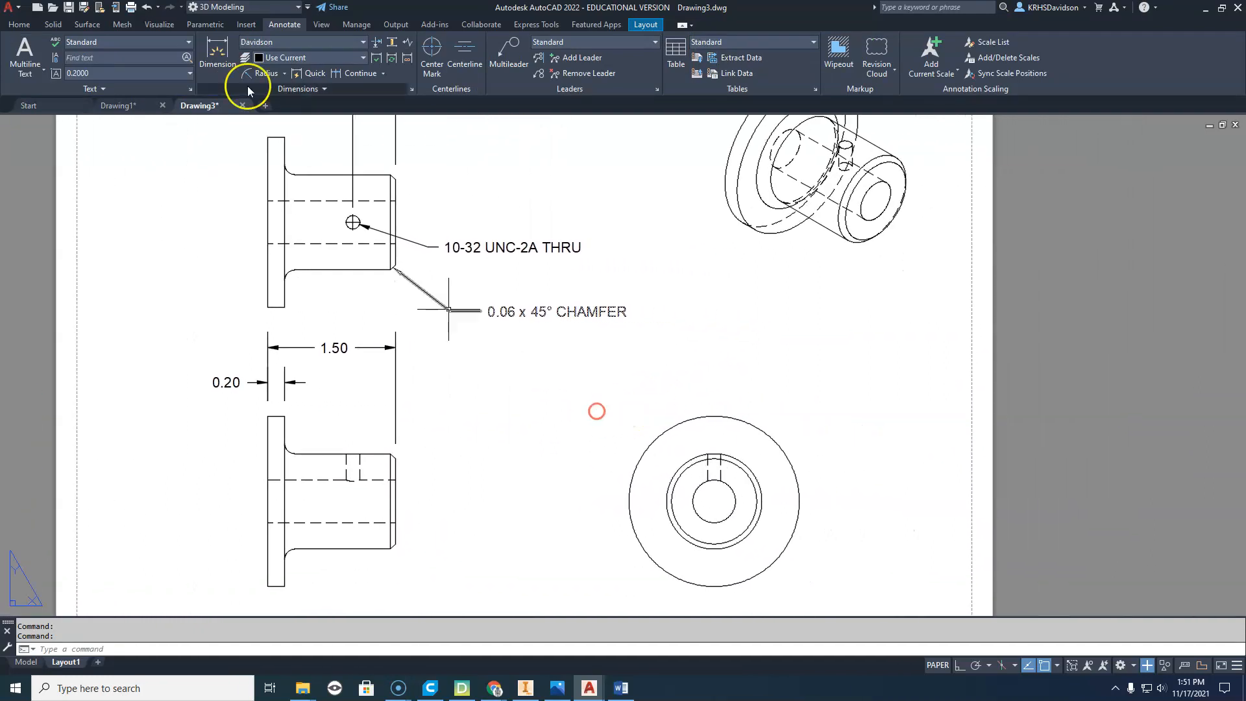
{"action": "left_click", "coordinate": [284, 72]}
{"action": "left_click", "coordinate": [274, 231]}
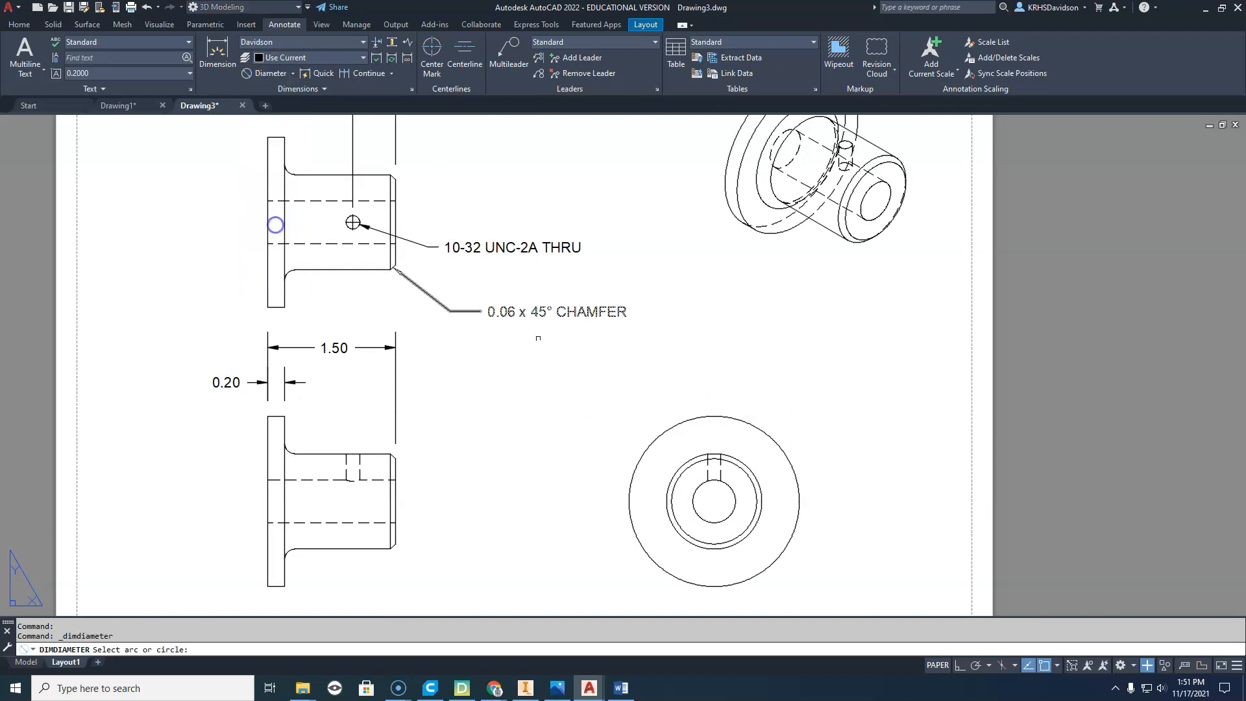
{"action": "left_click", "coordinate": [744, 496]}
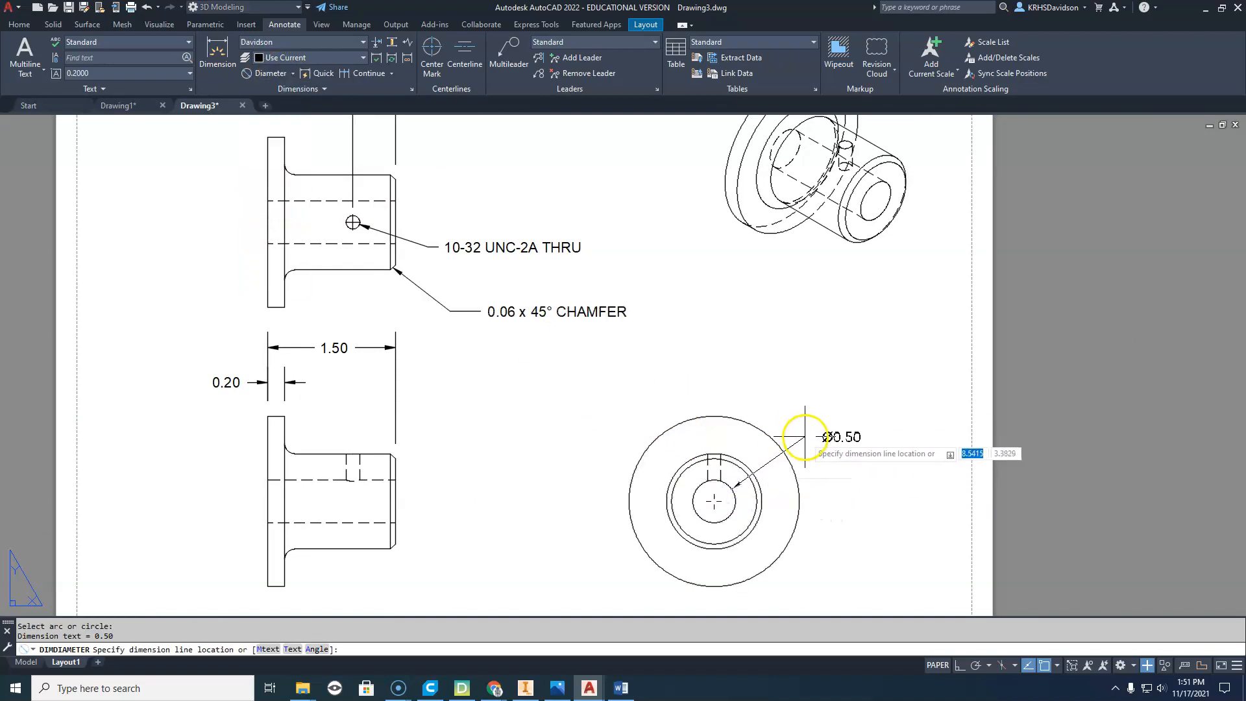
{"action": "left_click", "coordinate": [819, 436]}
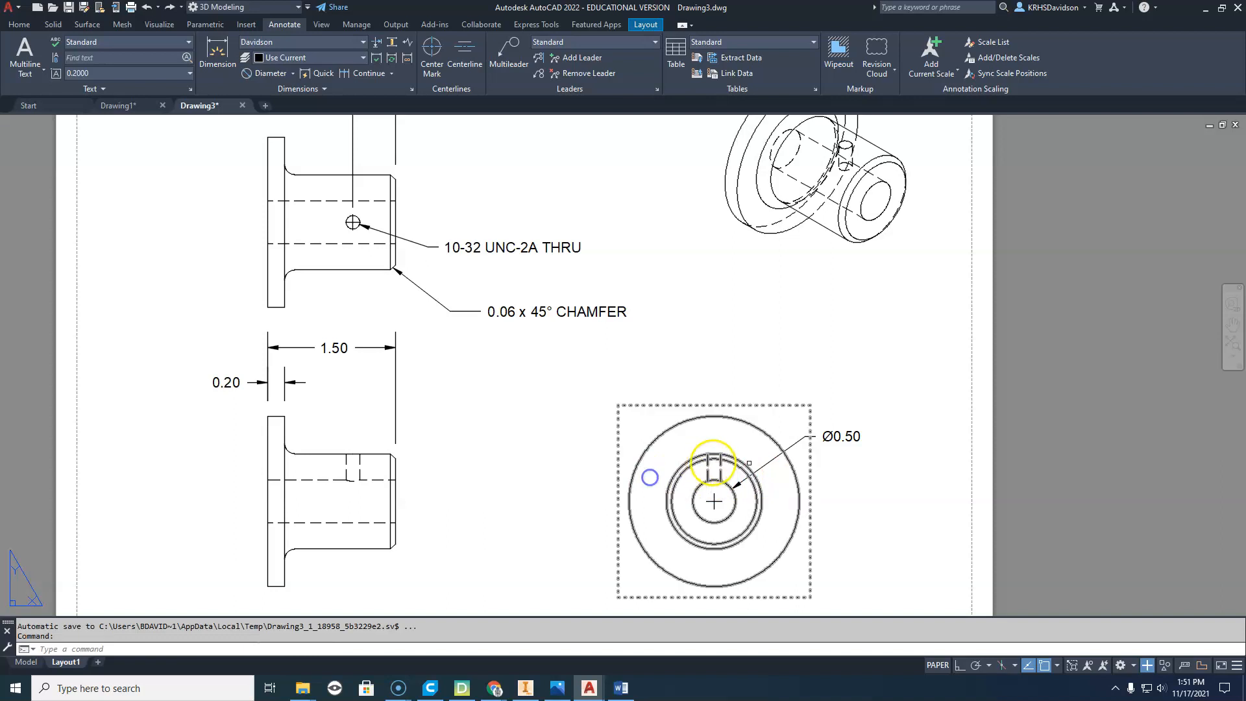
Append "THRU" to the bore's diameter dimension text
{"action": "left_click", "coordinate": [846, 434]}
{"action": "double_click", "coordinate": [846, 435]}
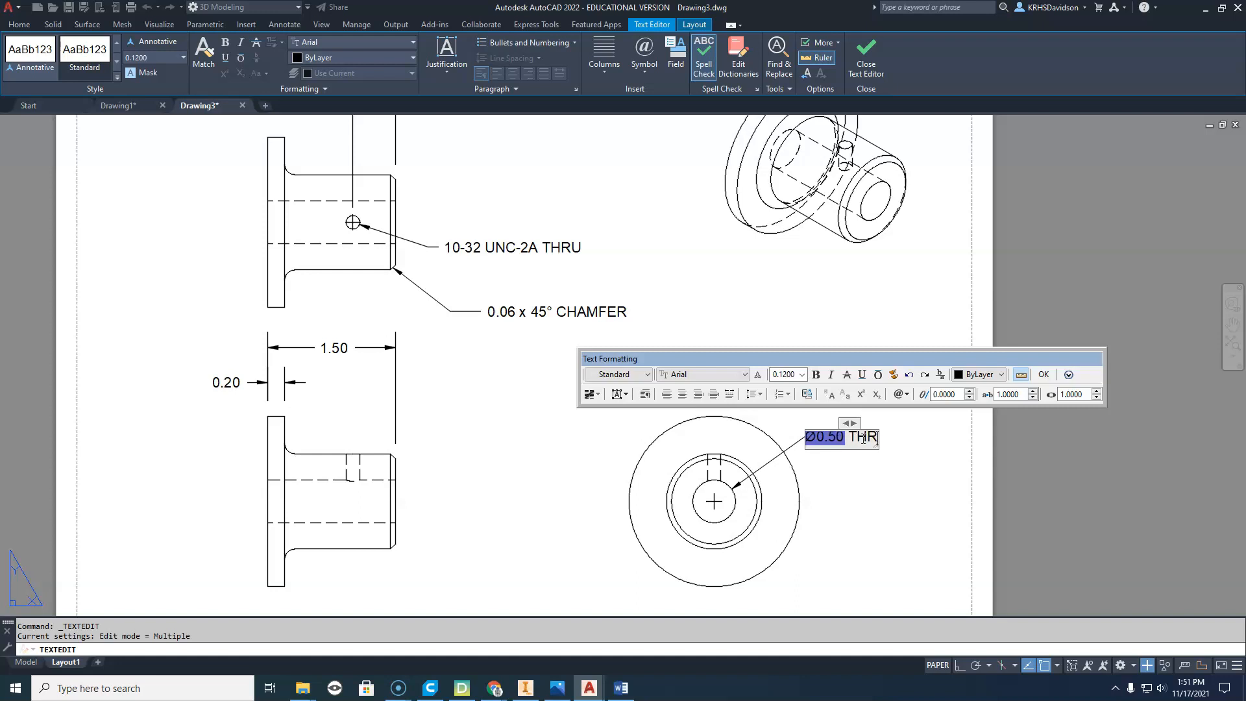
{"action": "left_click", "coordinate": [1044, 375]}
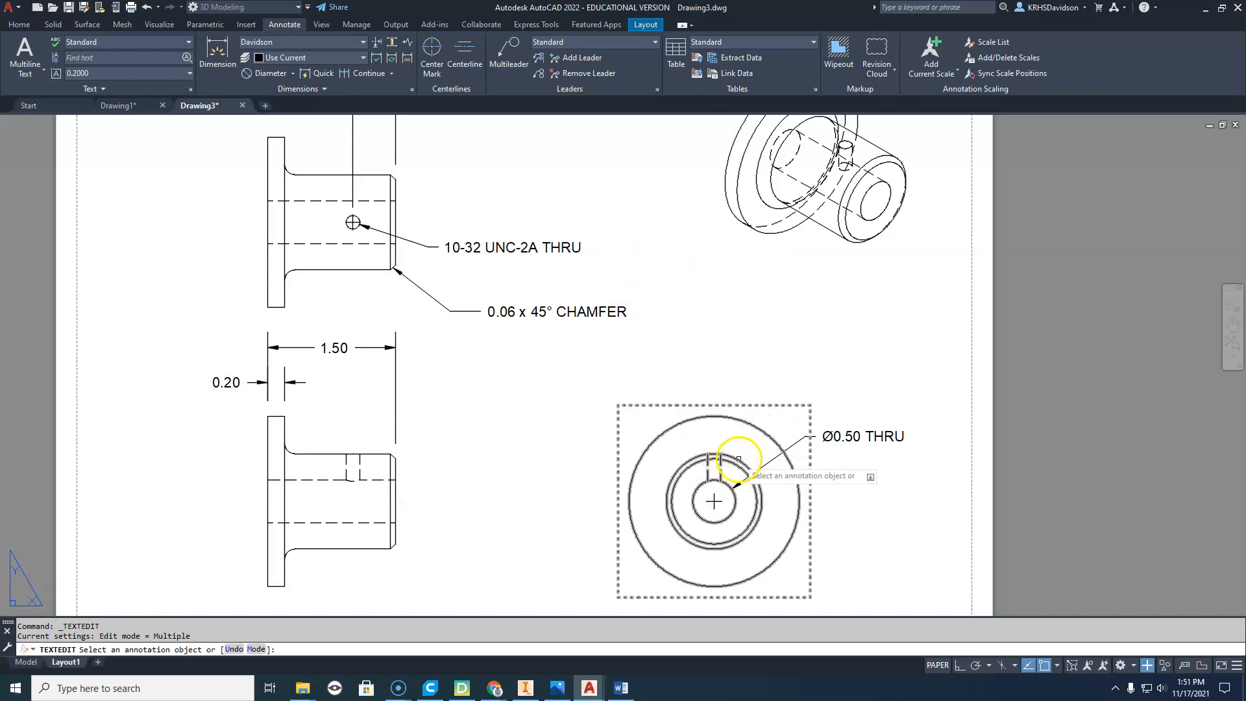
{"action": "left_click", "coordinate": [740, 458]}
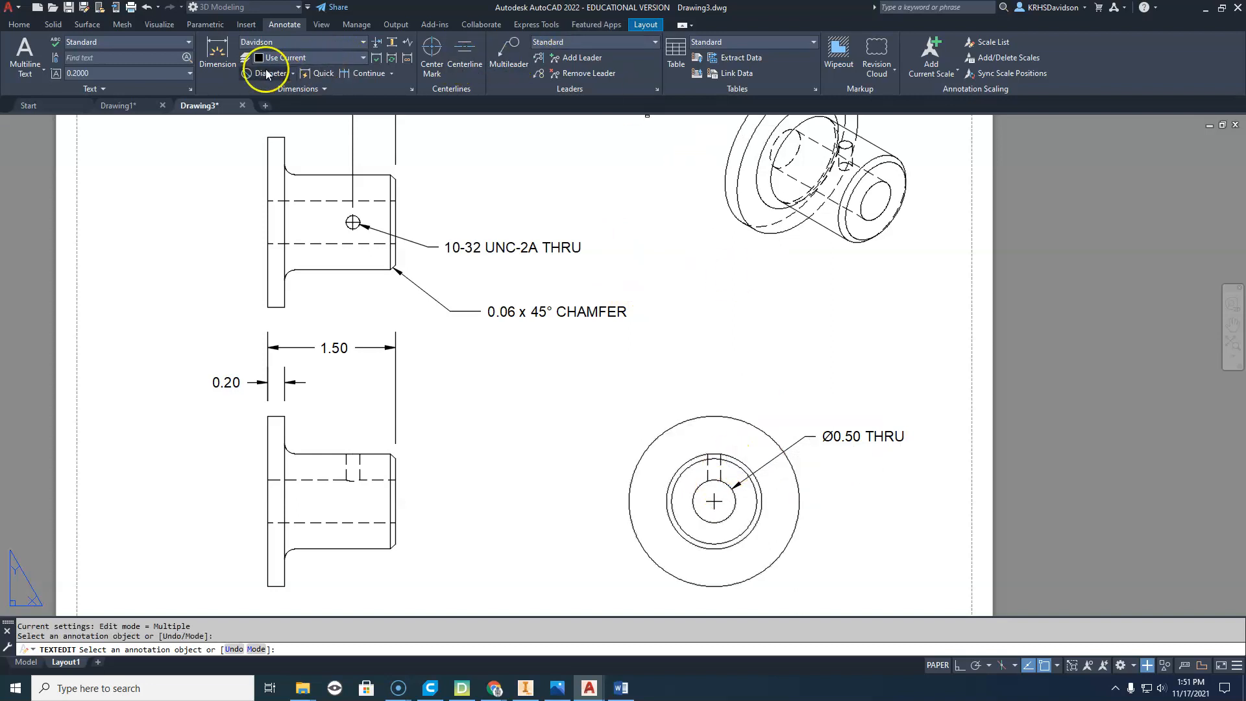
Add a diameter dimension to the hub's outer circle in the side view, placing its text above the bore dimension
{"action": "left_click", "coordinate": [266, 74]}
{"action": "left_click", "coordinate": [744, 462]}
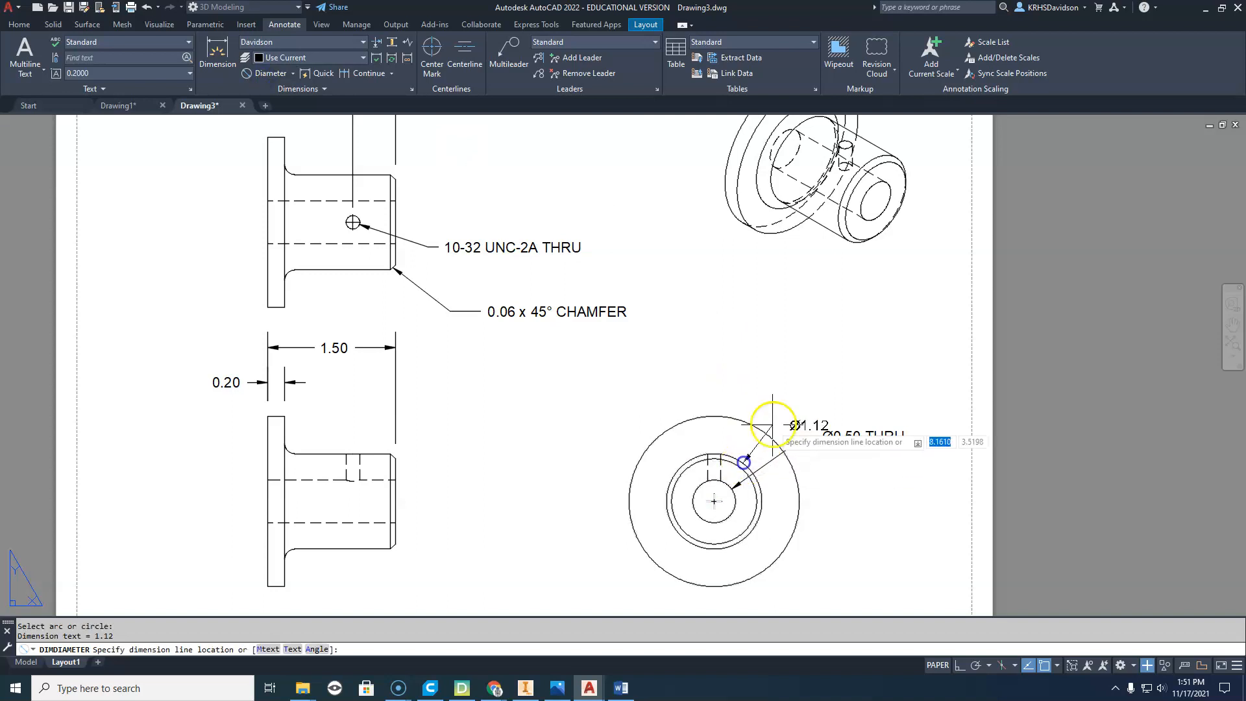
{"action": "left_click", "coordinate": [793, 383]}
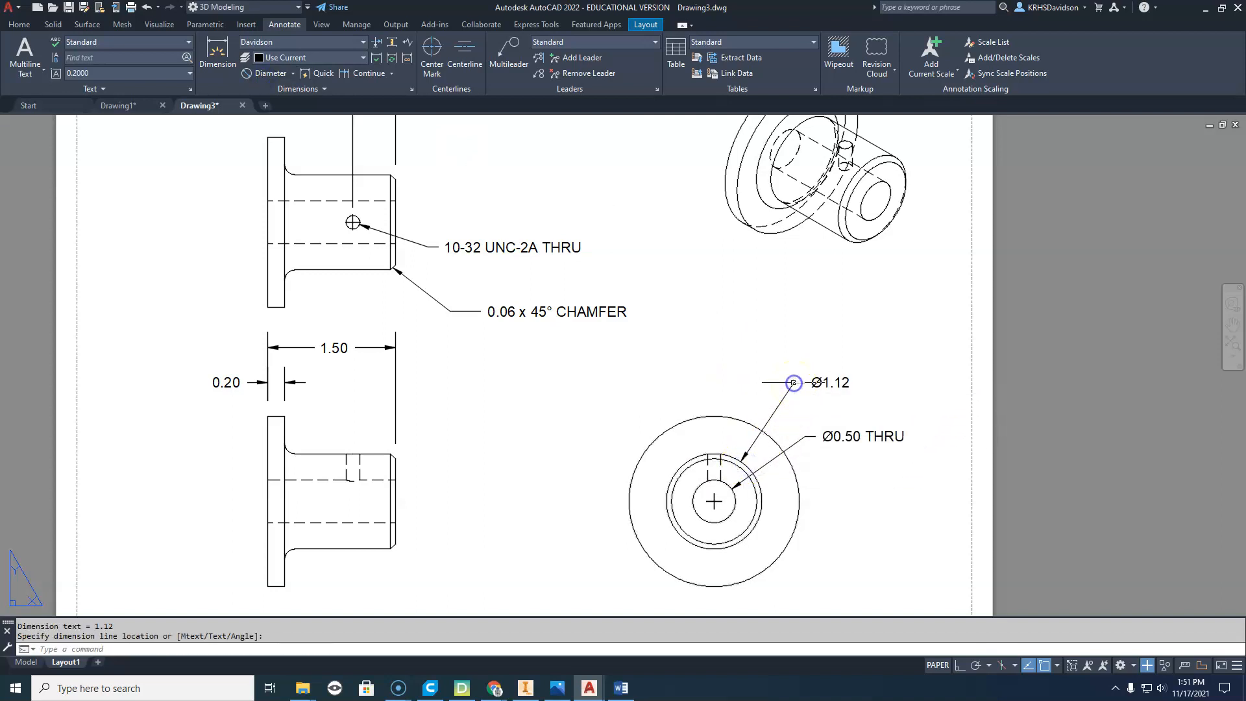
Add a diameter dimension to the flange's outer circle in the side view, placing its text above the hub dimension
{"action": "left_click", "coordinate": [274, 74]}
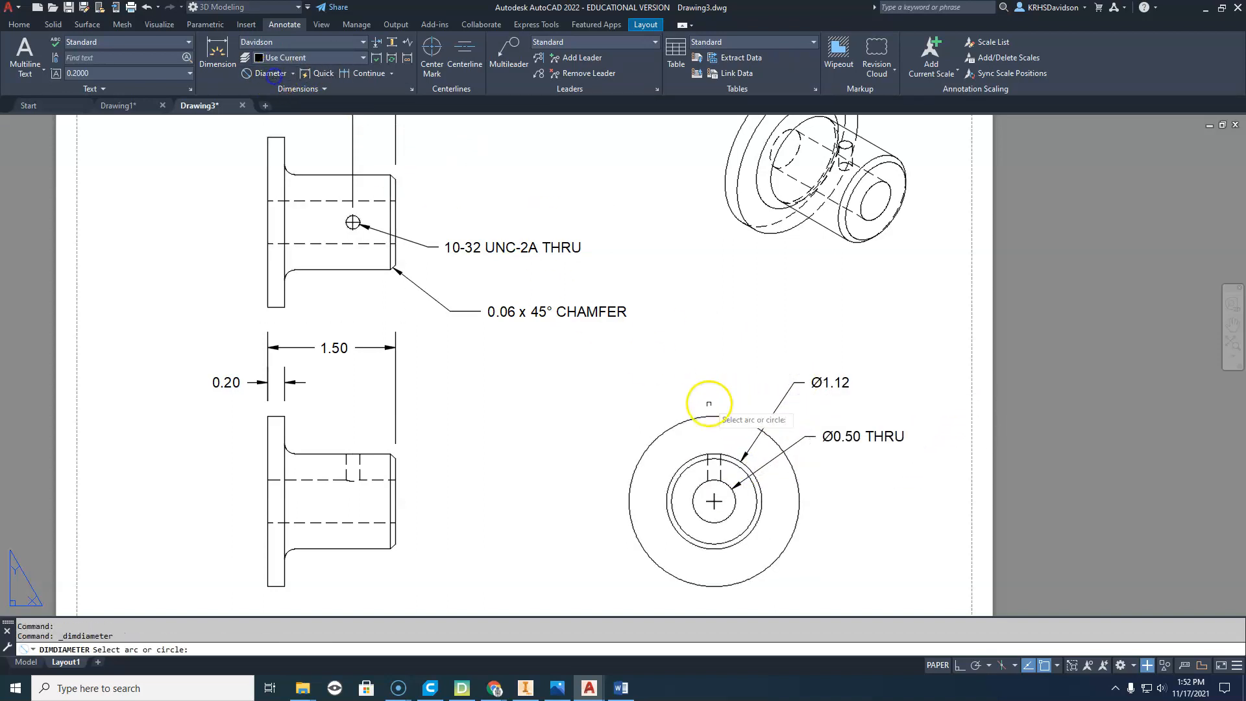
{"action": "left_click", "coordinate": [729, 417]}
{"action": "left_click", "coordinate": [770, 347]}
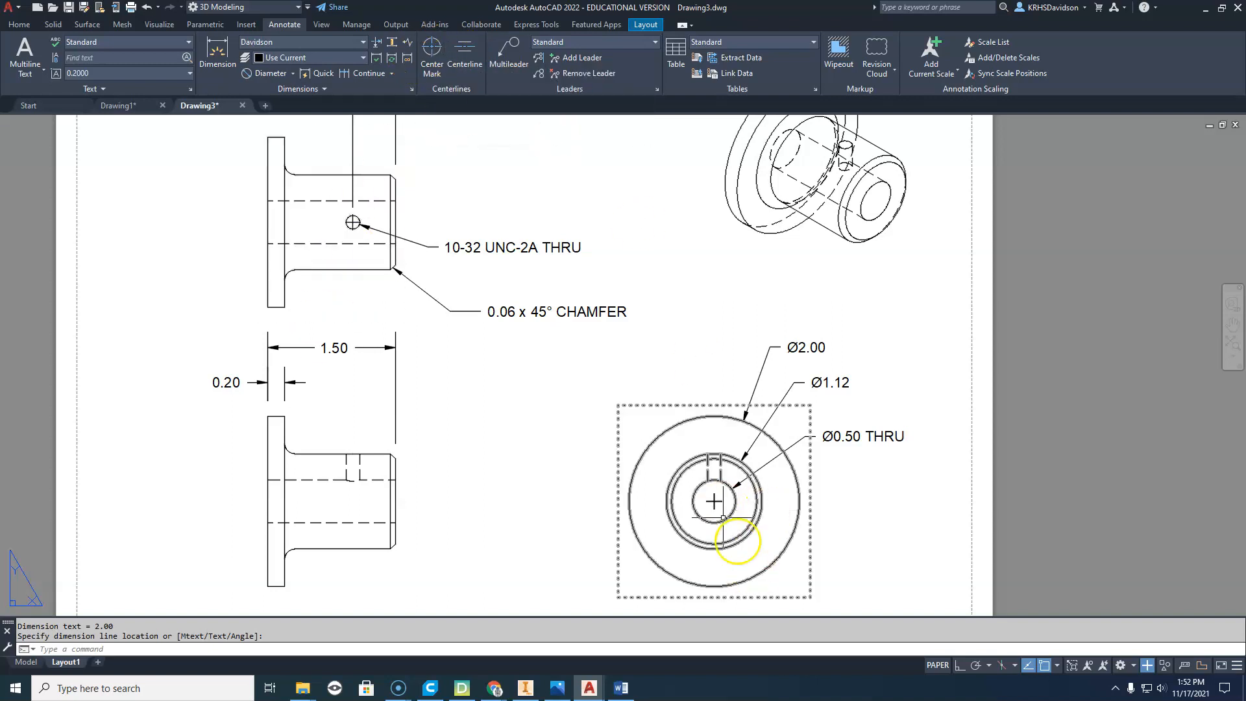
Add a centerline between the bore's hidden lines in the front view and extend it past the hub's chamfered end
{"action": "left_click", "coordinate": [461, 42]}
{"action": "left_click", "coordinate": [310, 479]}
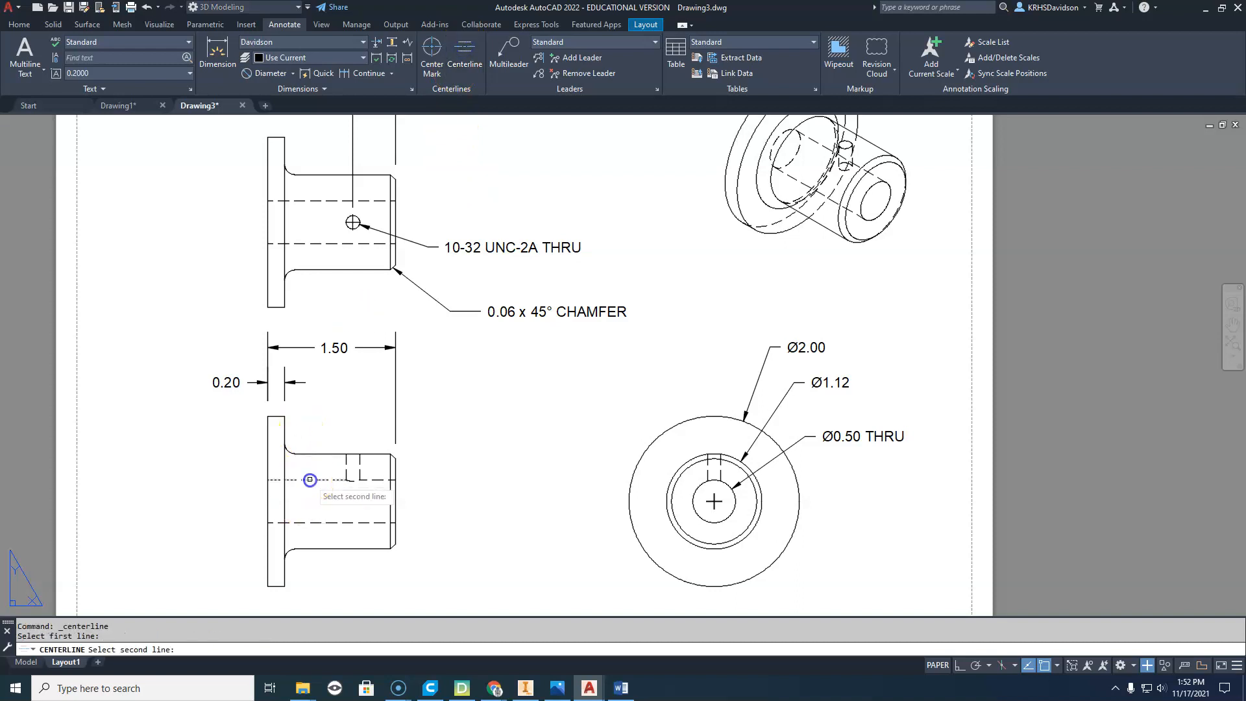
{"action": "left_click", "coordinate": [322, 522]}
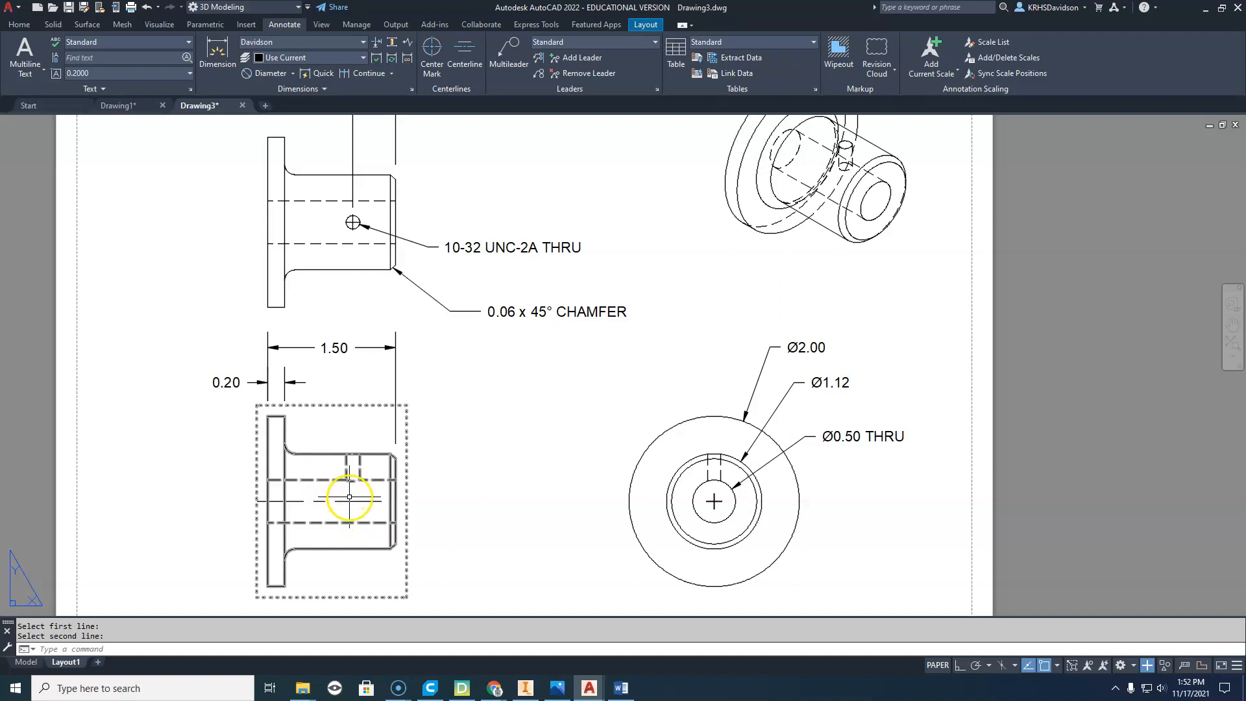
{"action": "left_click", "coordinate": [341, 501]}
{"action": "left_click", "coordinate": [381, 502]}
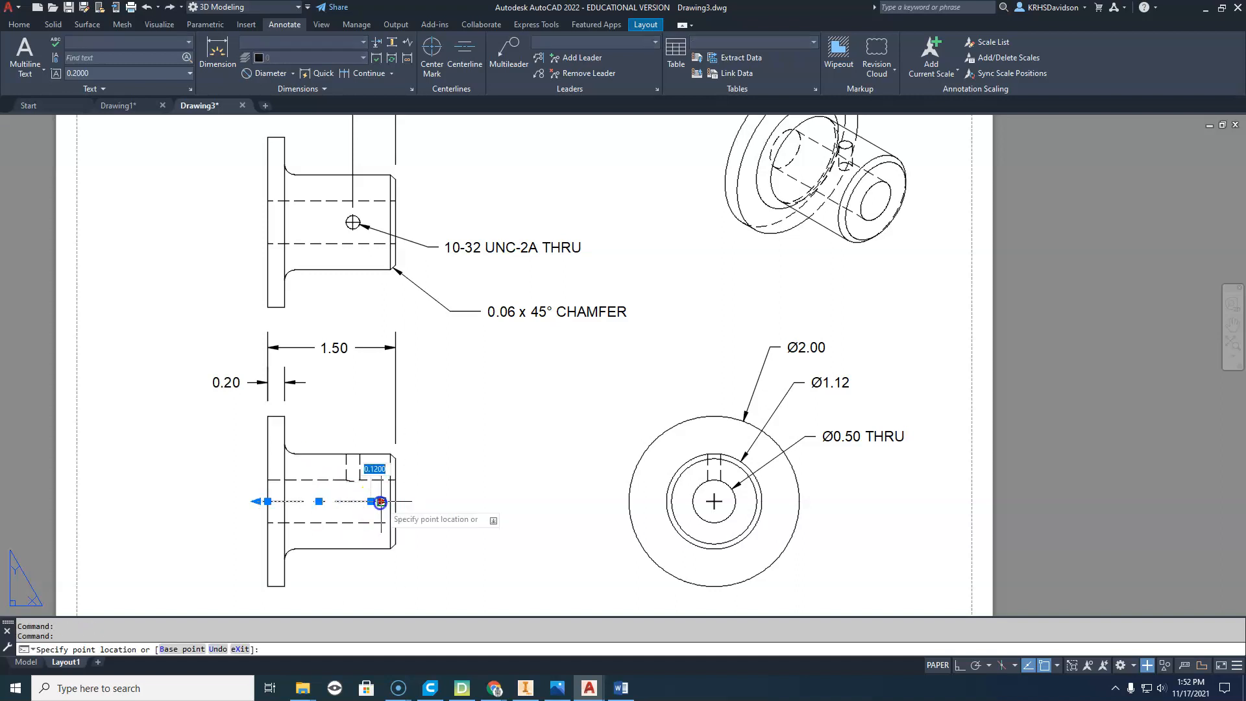
{"action": "key", "text": "Escape"}
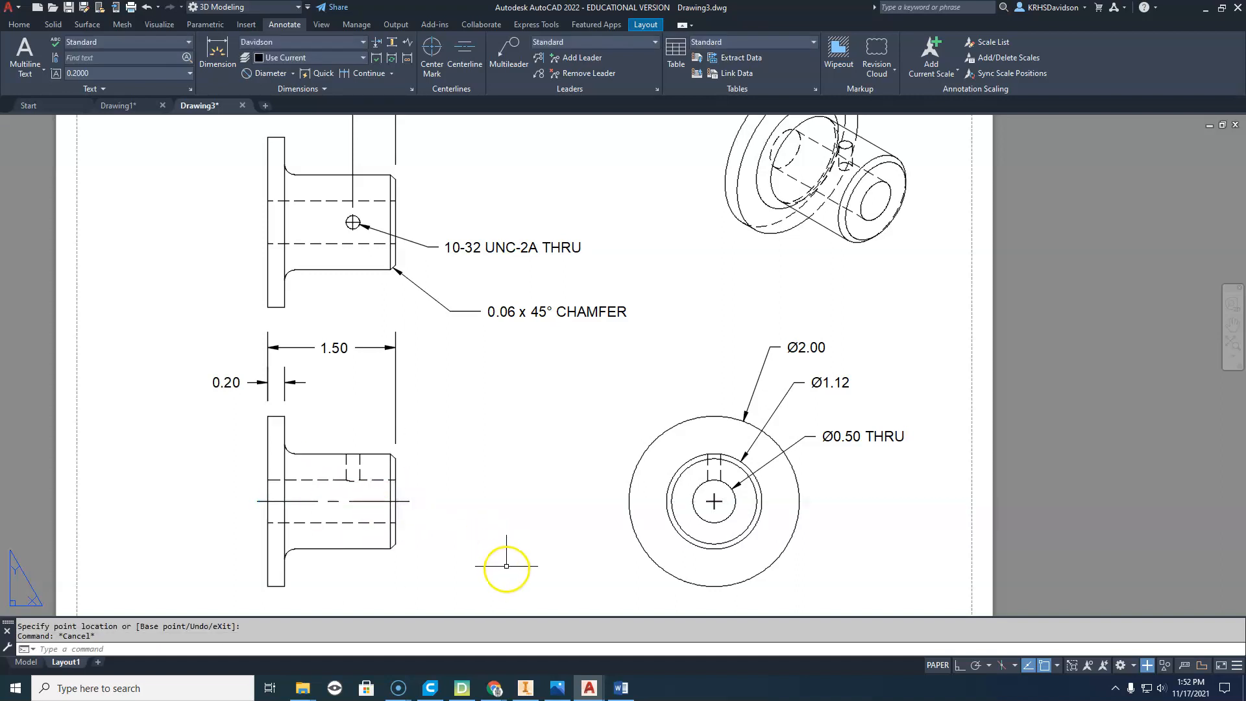
Add a centerline between the bore's hidden lines in the top view, running through the threaded hole
{"action": "left_click", "coordinate": [463, 55]}
{"action": "left_click", "coordinate": [318, 211]}
{"action": "left_click", "coordinate": [308, 244]}
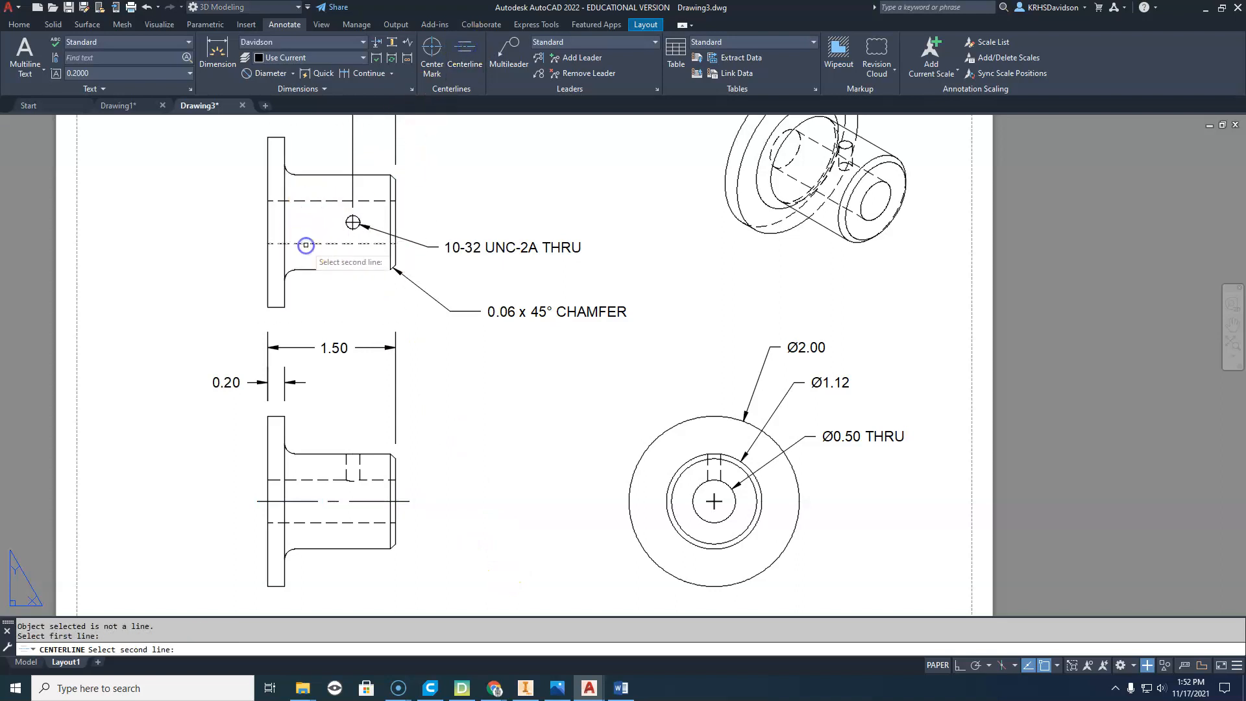
{"action": "left_click", "coordinate": [297, 201]}
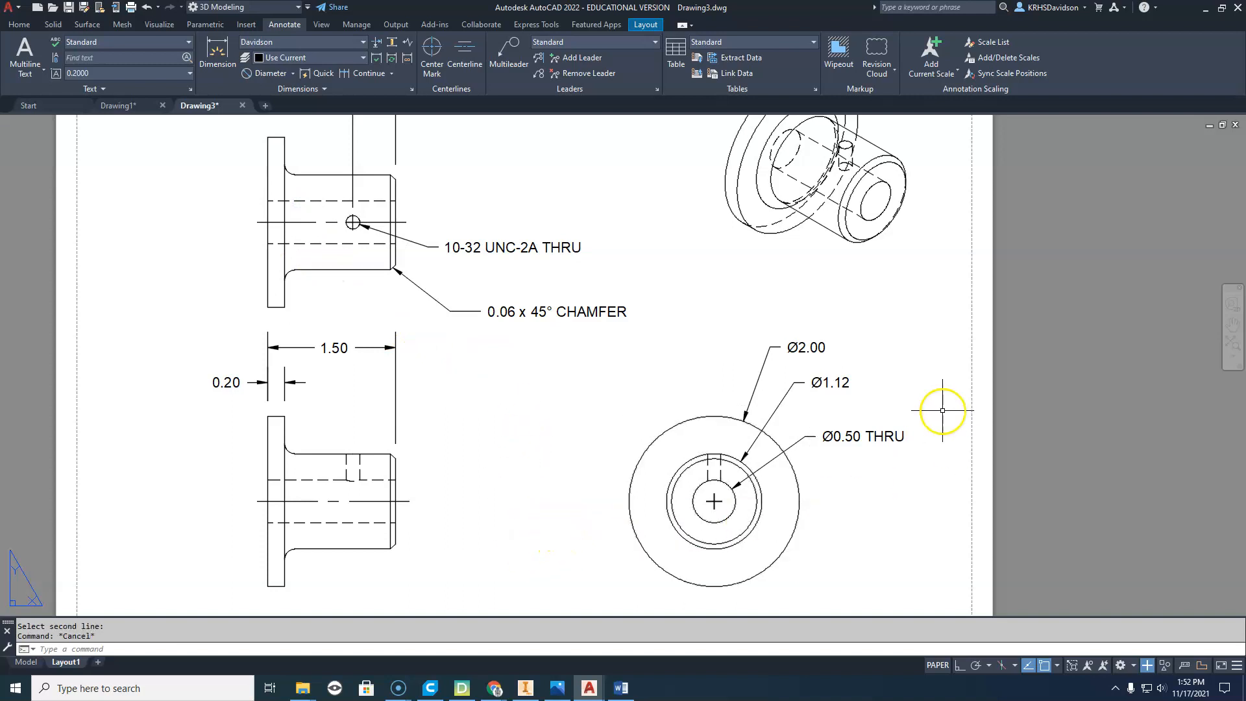
{"action": "key", "text": "Escape"}
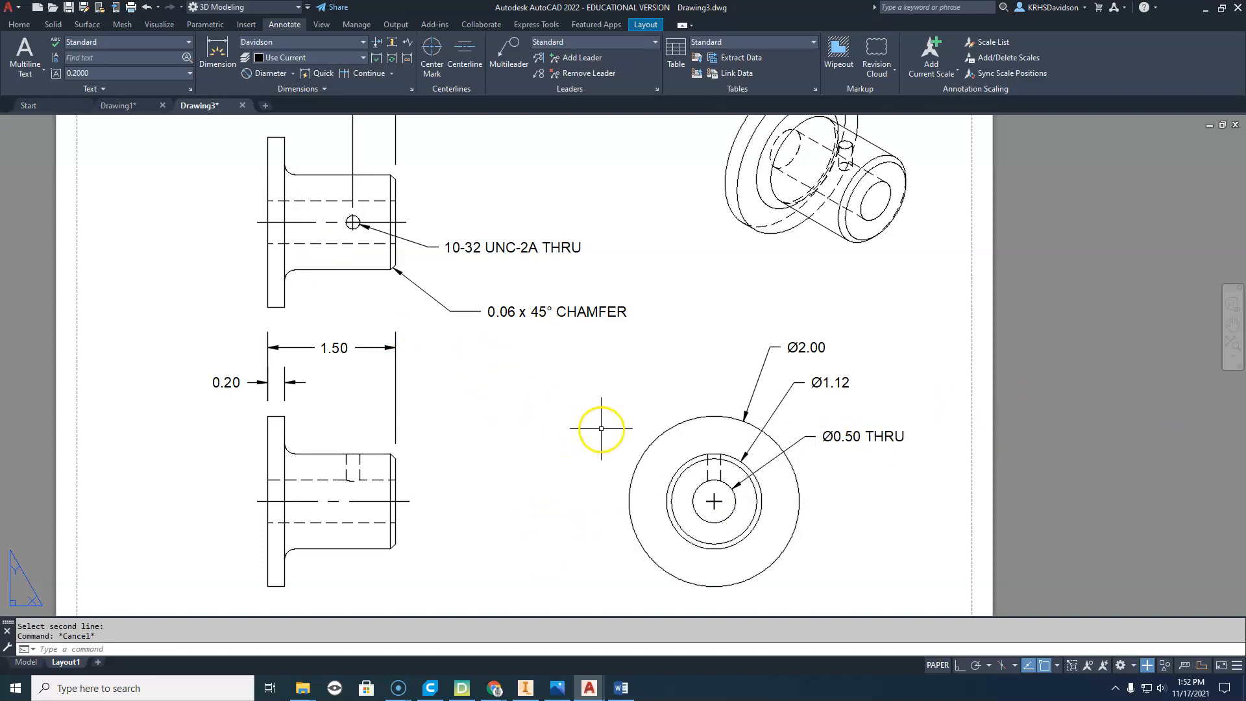
Save the drawing as "470-13-18-1 HEAD" in the Classes > TDI > Chapter 13 - Assemblies folder
{"action": "scroll", "coordinate": [620, 416], "scroll_direction": "down", "scroll_amount": 3}
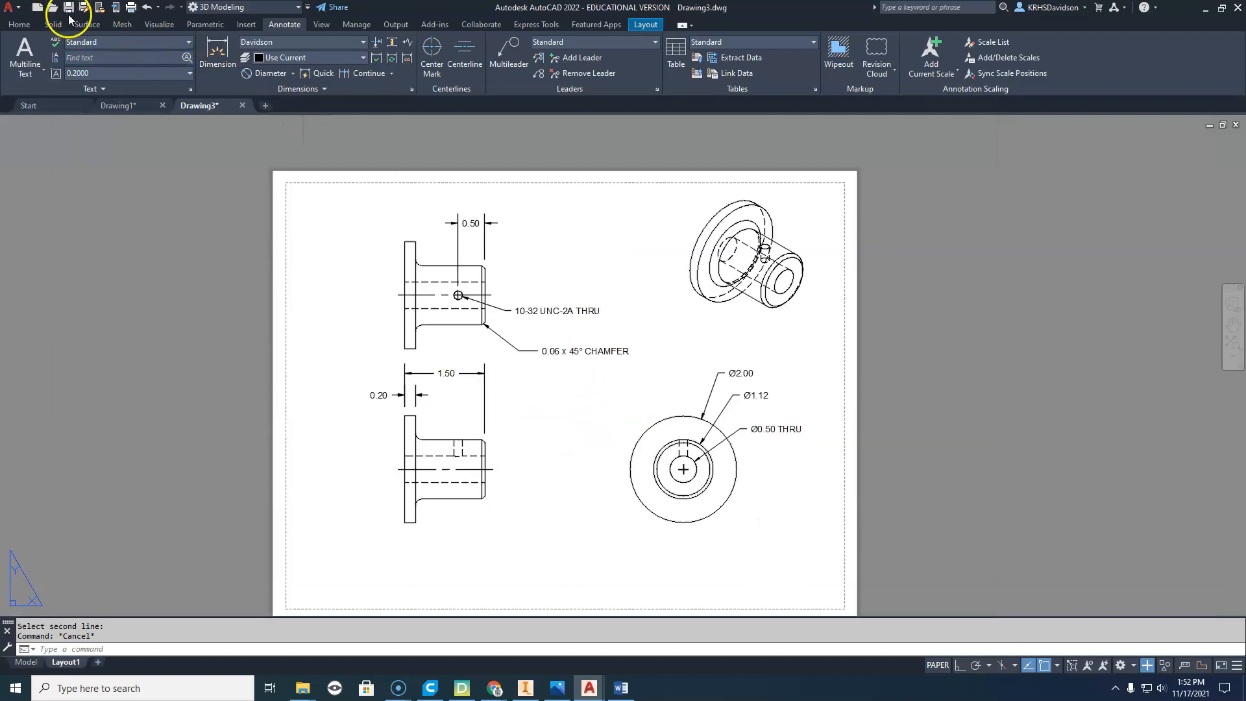
{"action": "left_click", "coordinate": [84, 8]}
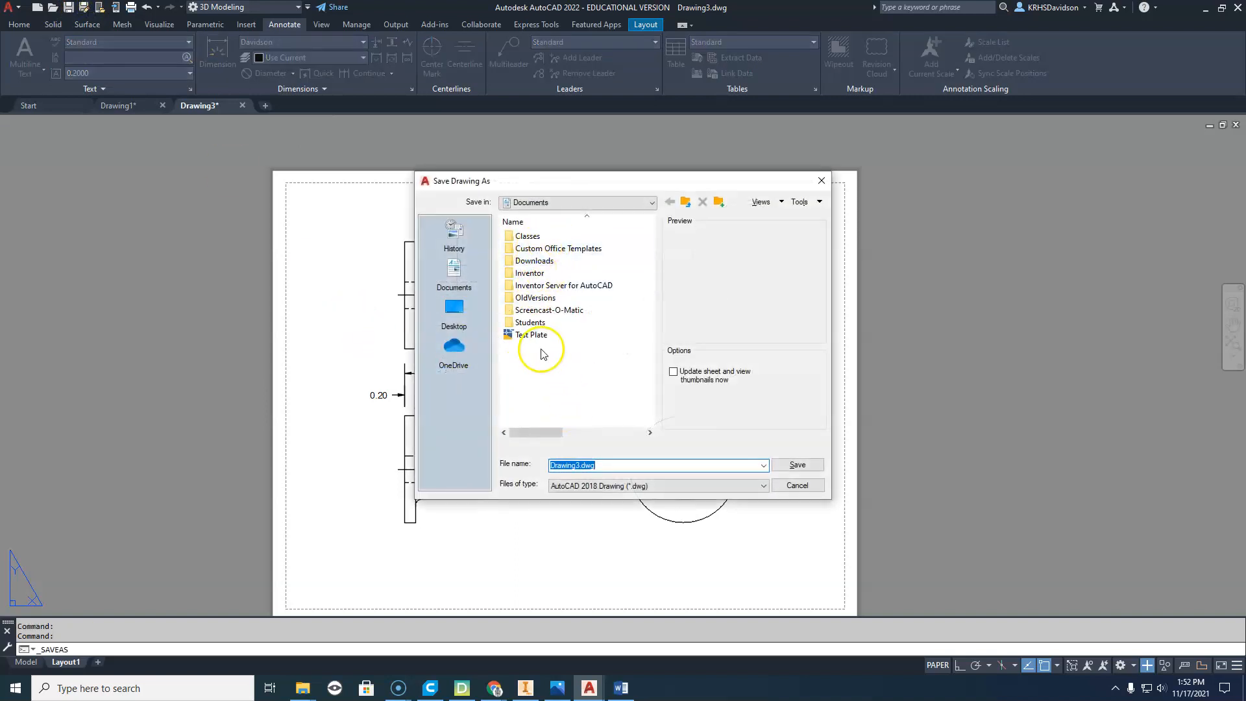
{"action": "double_click", "coordinate": [529, 237]}
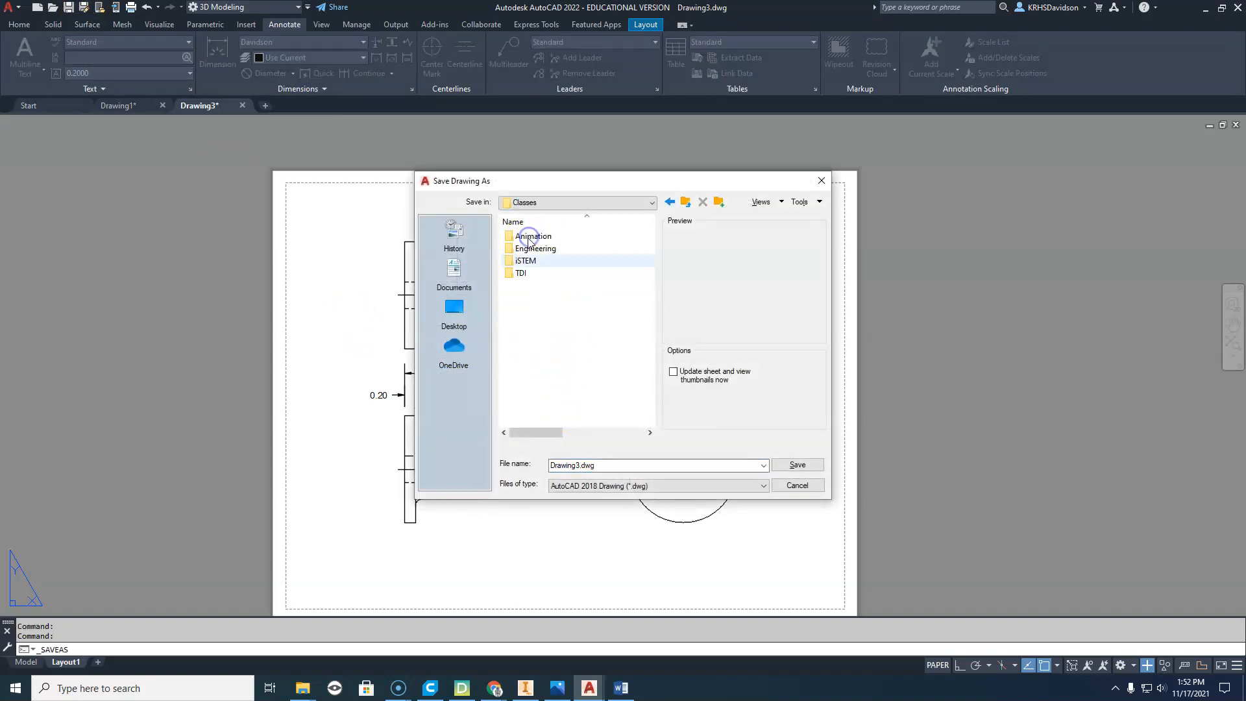
{"action": "double_click", "coordinate": [522, 272]}
{"action": "double_click", "coordinate": [555, 285]}
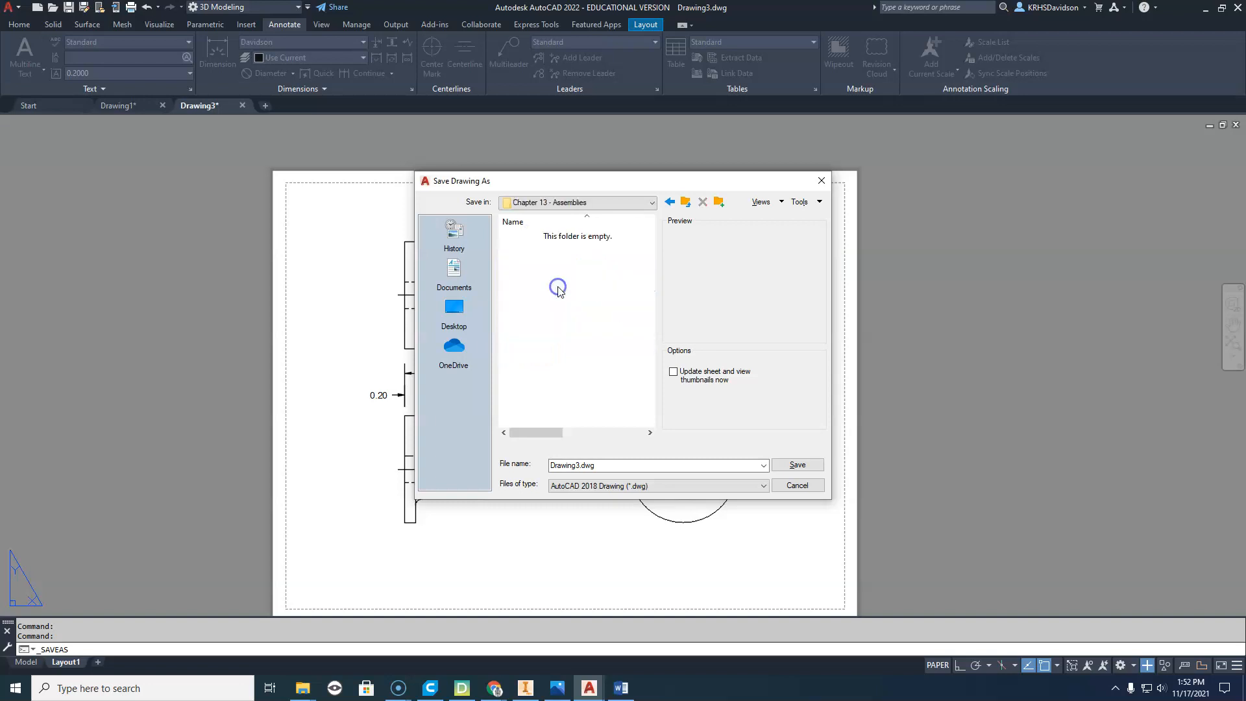
{"action": "left_click", "coordinate": [517, 464]}
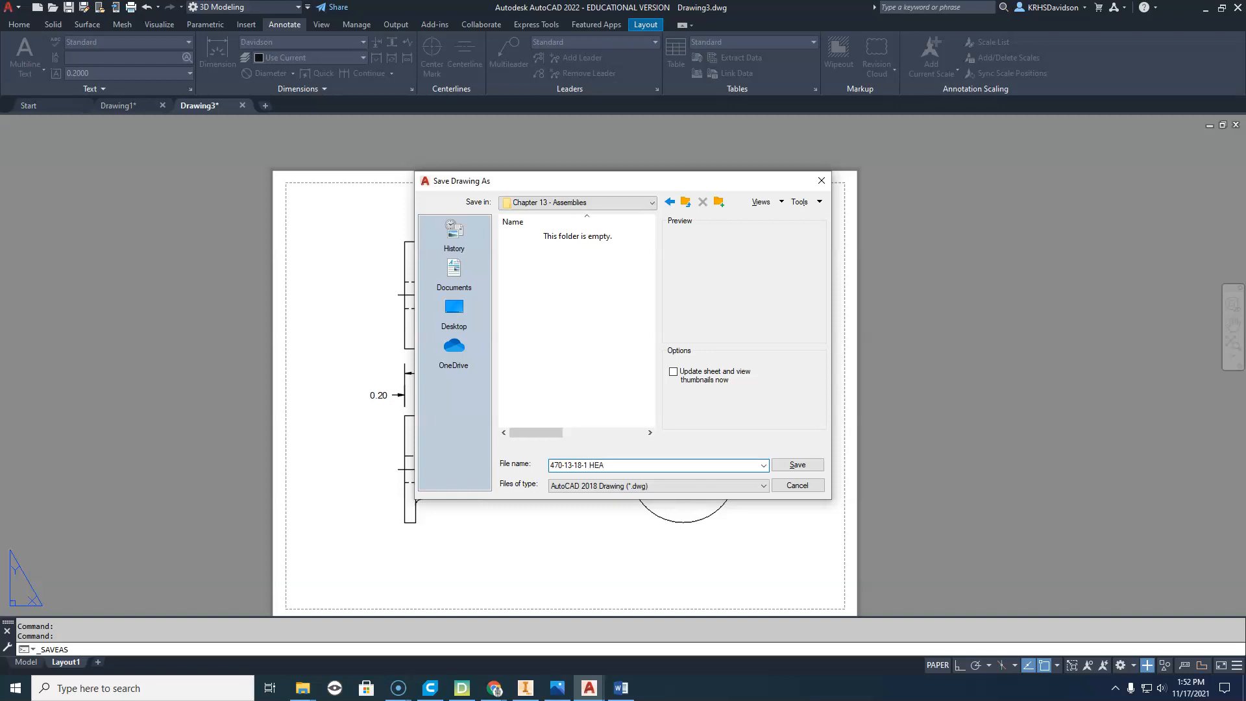
{"action": "left_click", "coordinate": [800, 465]}
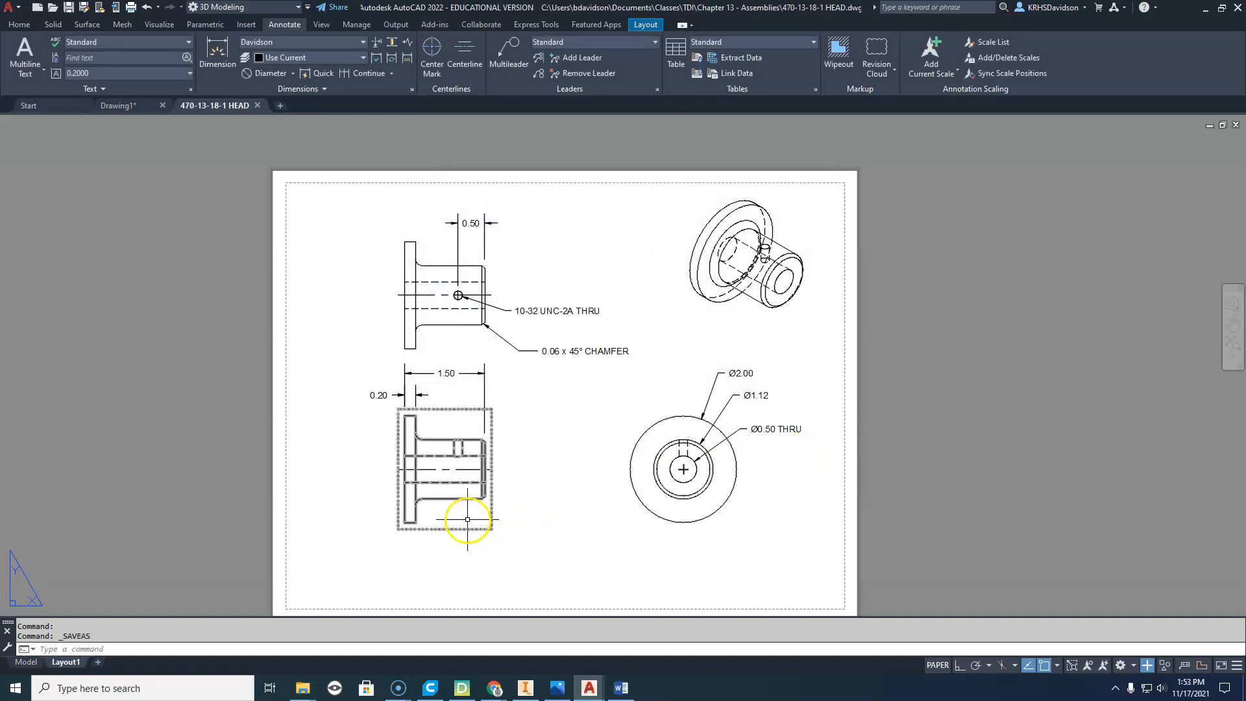